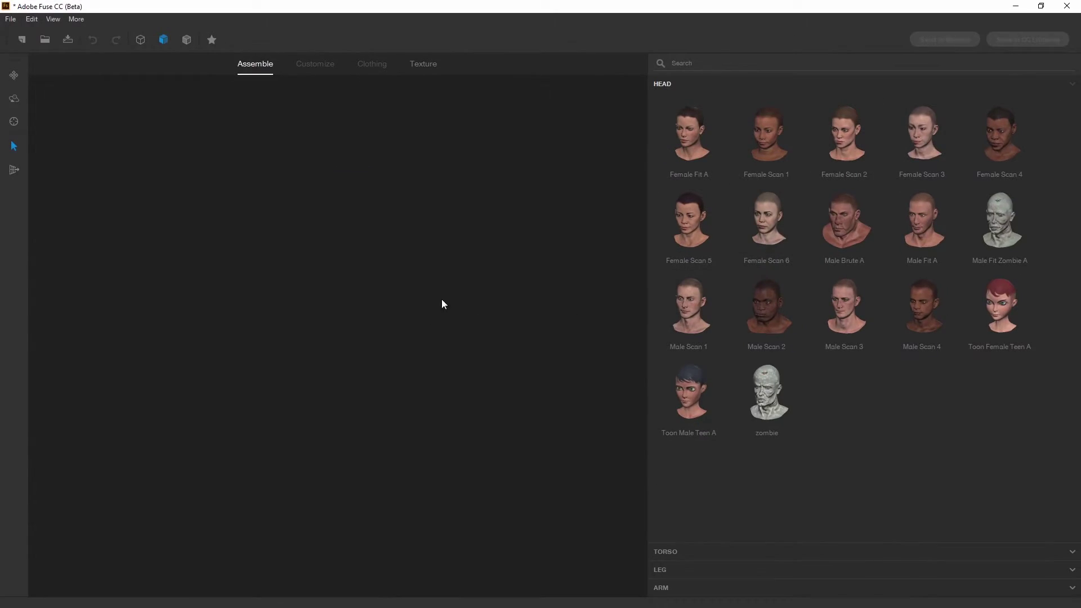
# Step: Assemble a character from the Female Fit A head, torso, legs and arms
pyautogui.click(698, 113)
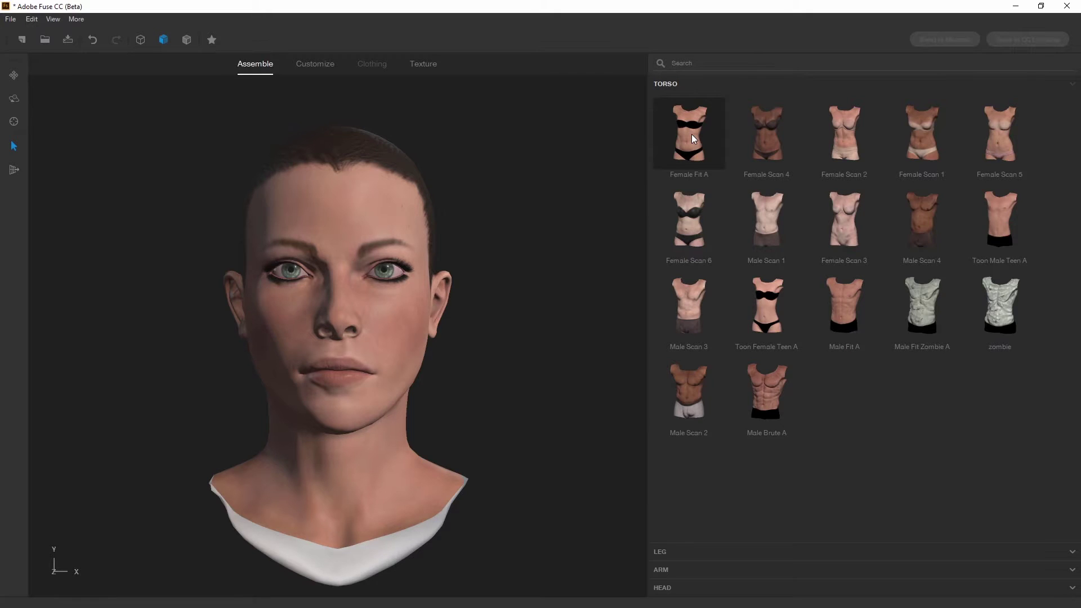
pyautogui.click(691, 133)
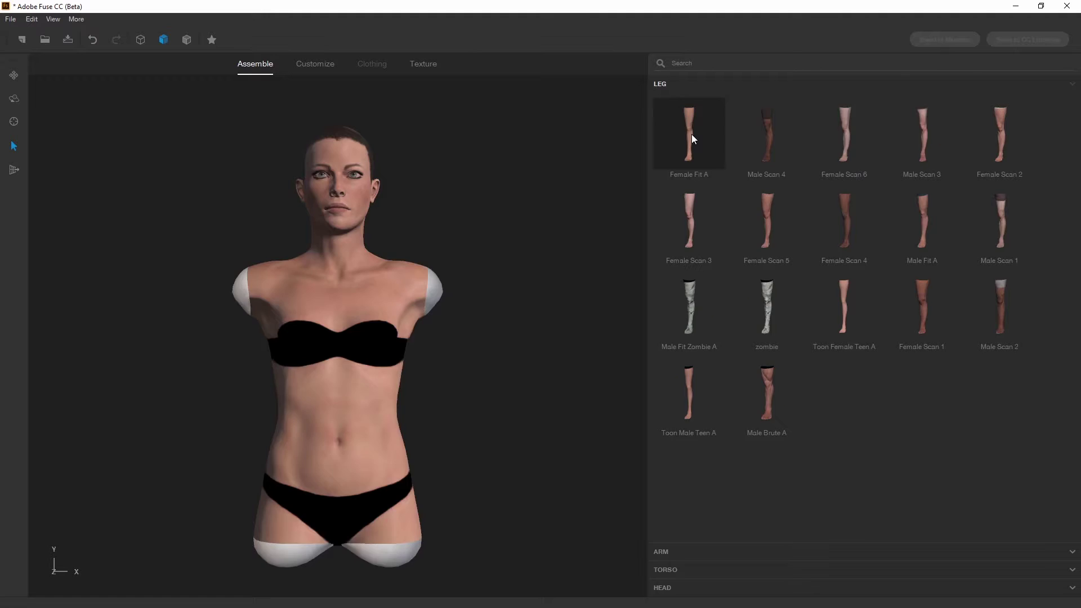
pyautogui.click(692, 135)
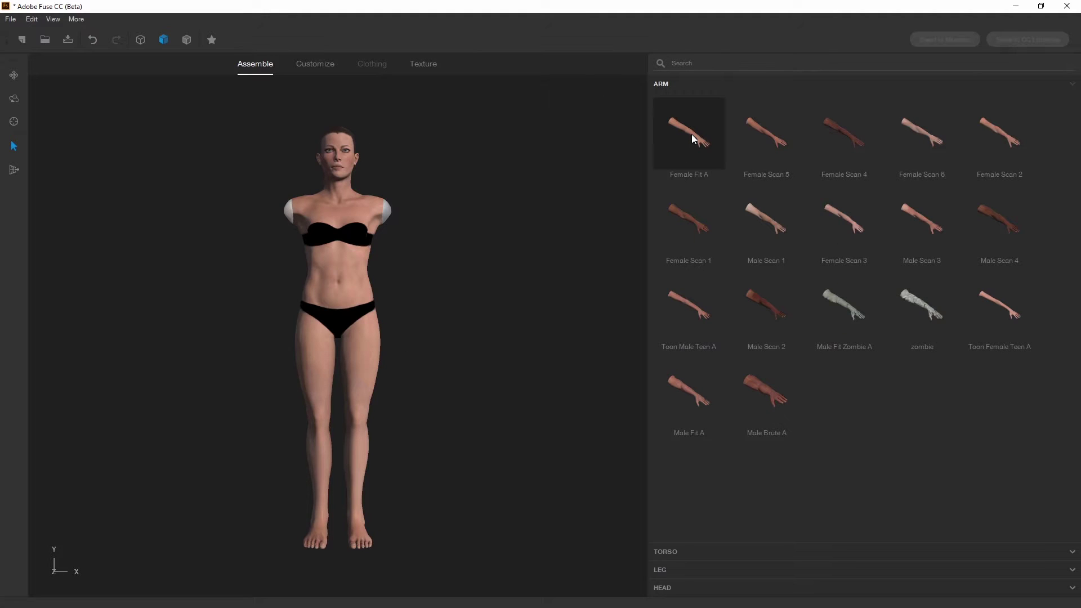
pyautogui.click(691, 134)
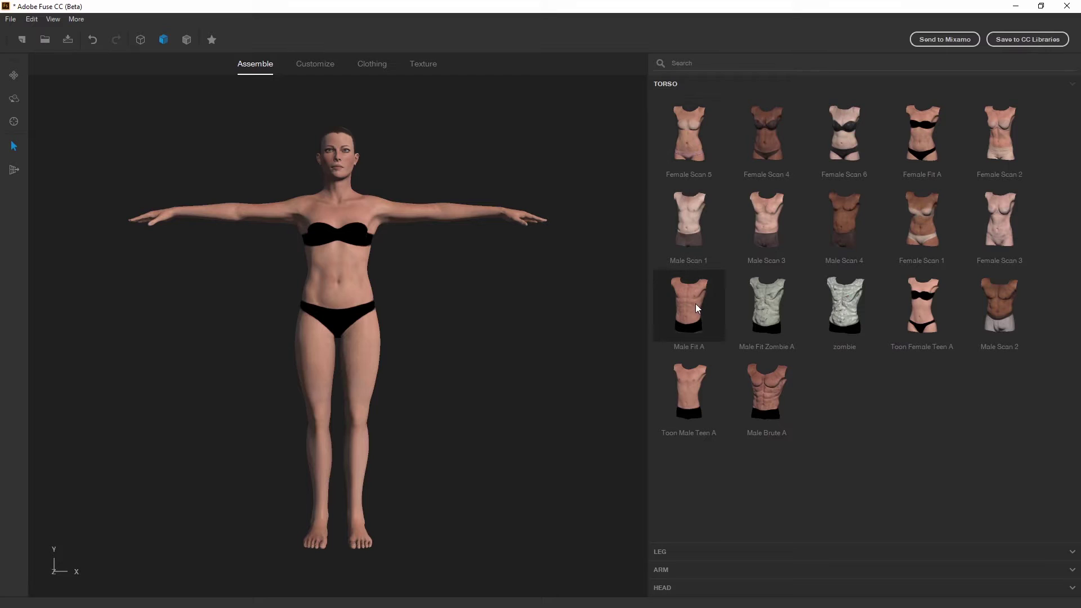
# Step: Dress the character in the 3Quarter Sleeve Tee and the Fire Fighter Pants
pyautogui.click(366, 65)
pyautogui.click(697, 142)
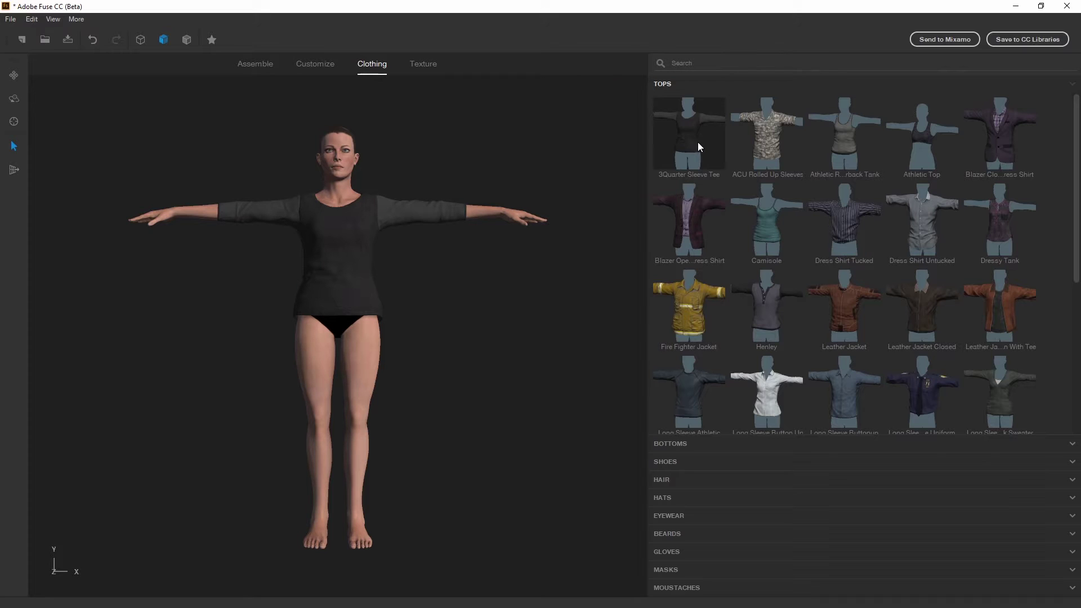
pyautogui.click(680, 443)
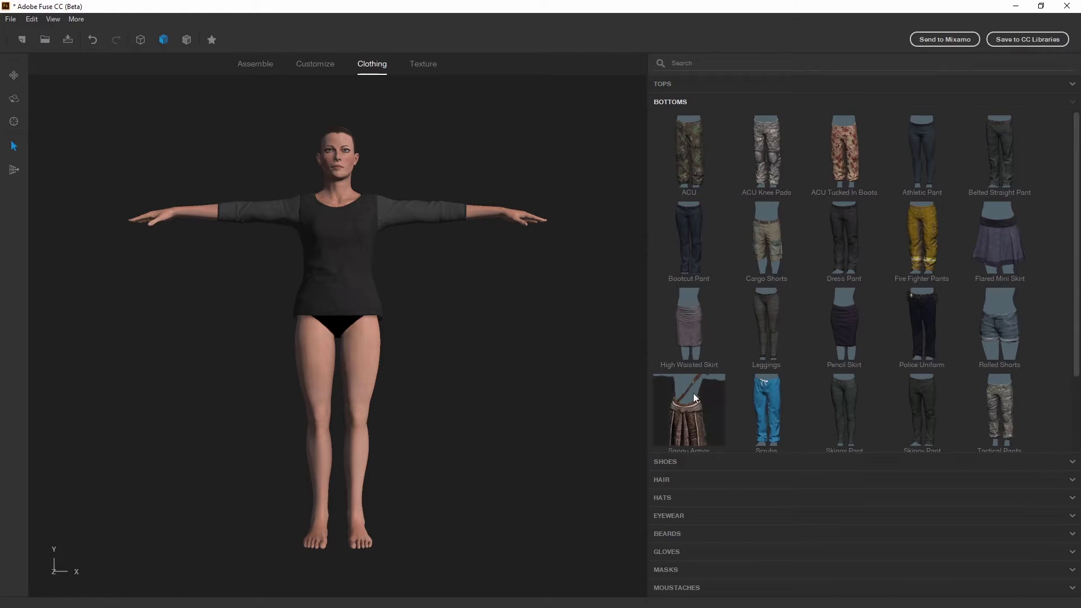
pyautogui.click(921, 247)
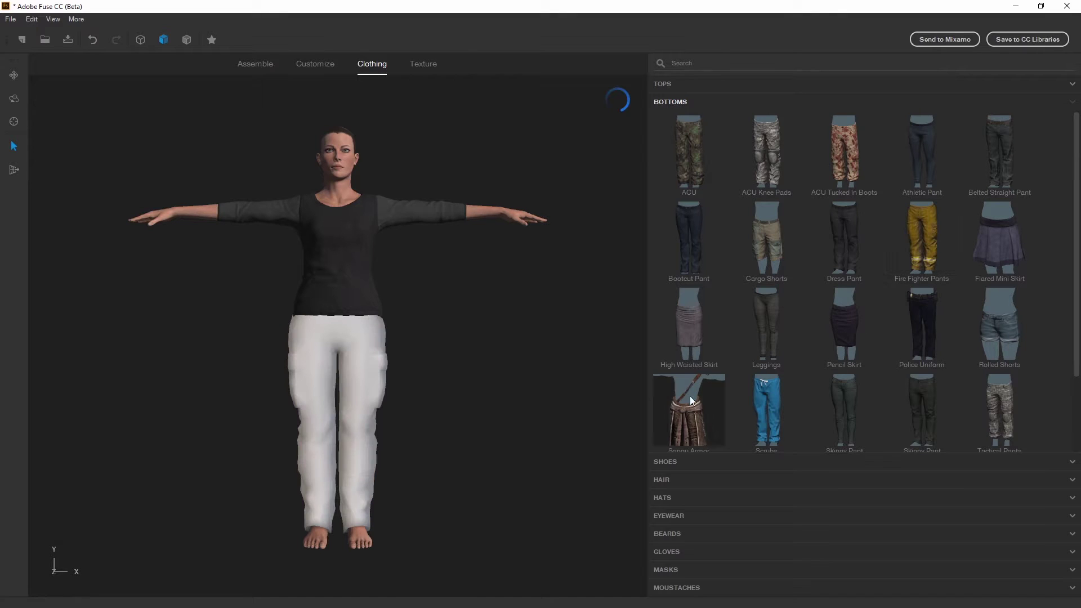
# Step: Add the Running Shoes and the Alpha Ponytail hair to the character
pyautogui.click(667, 460)
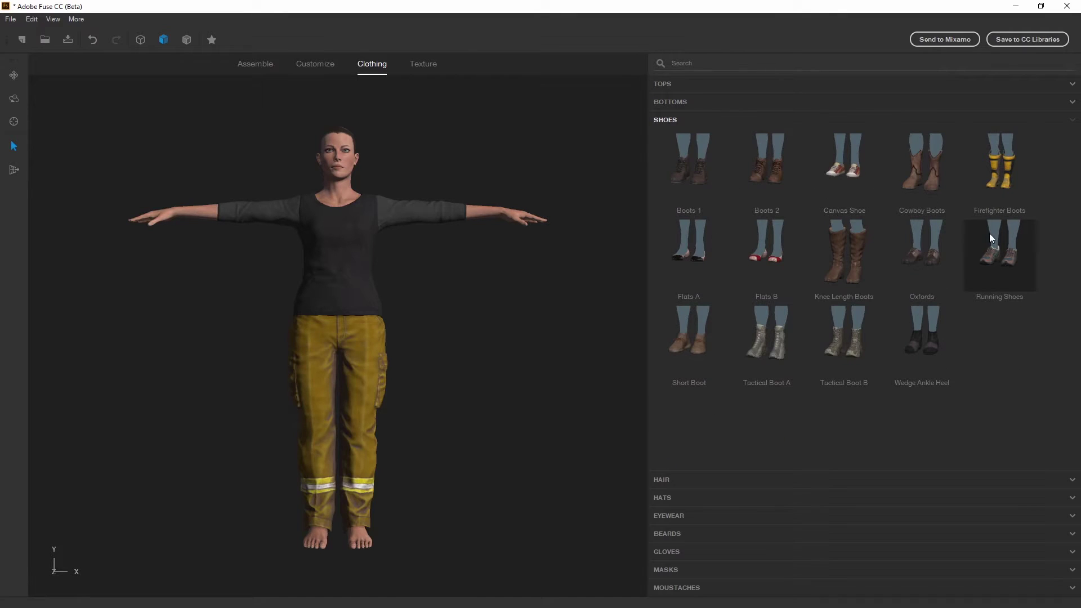
pyautogui.click(693, 481)
pyautogui.click(773, 356)
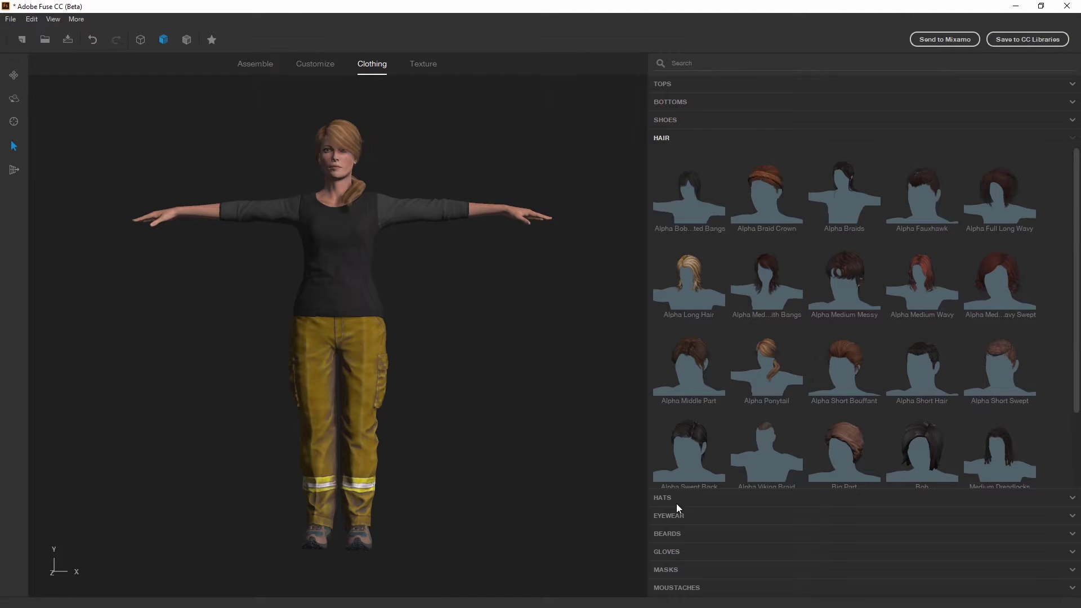
# Step: Put the Fingerless Gloves on the character and check the outfit from an angle
pyautogui.click(669, 551)
pyautogui.click(769, 257)
pyautogui.moveTo(542, 302); pyautogui.dragTo(452, 241)
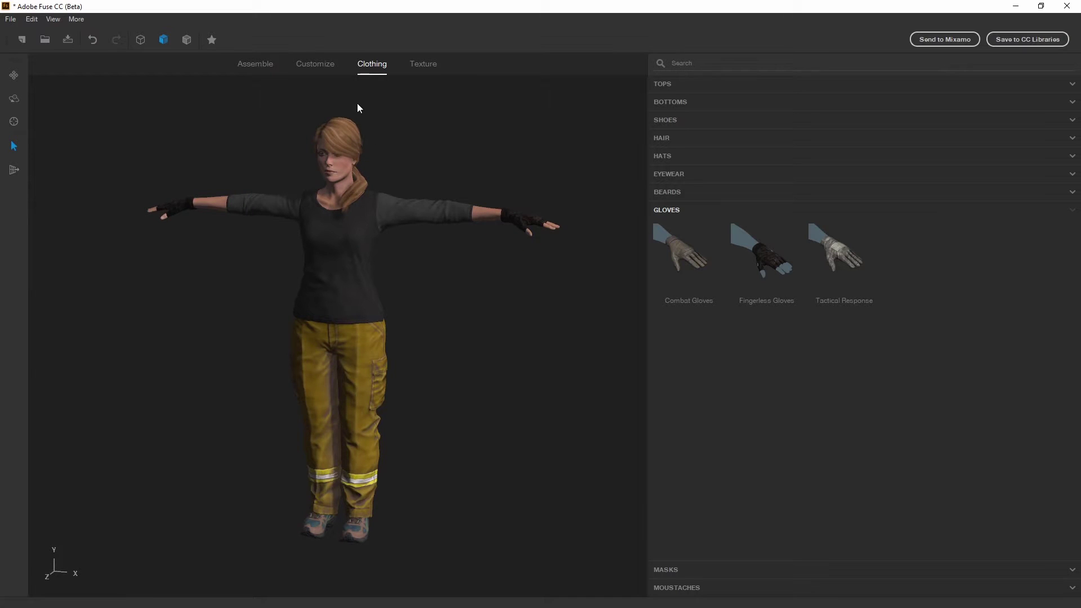
# Step: Set the ponytail hair's texture resolution to 1024 x 1024
pyautogui.click(424, 65)
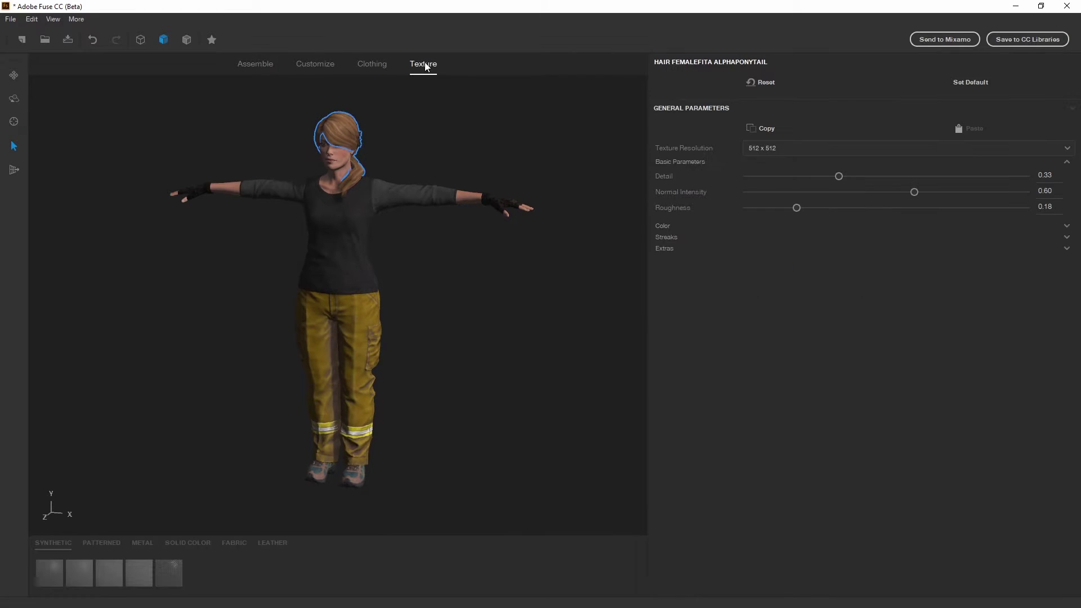
pyautogui.click(921, 148)
pyautogui.click(763, 189)
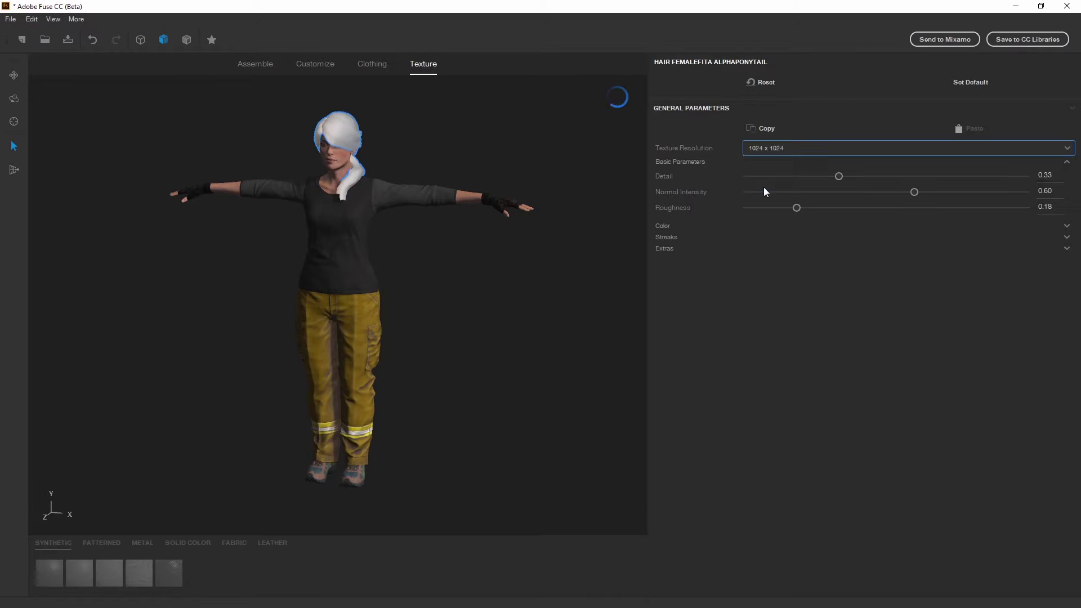
# Step: Adjust the texture resolution of the body and top, and set the fingerless gloves to 1024 x 1024
pyautogui.click(326, 161)
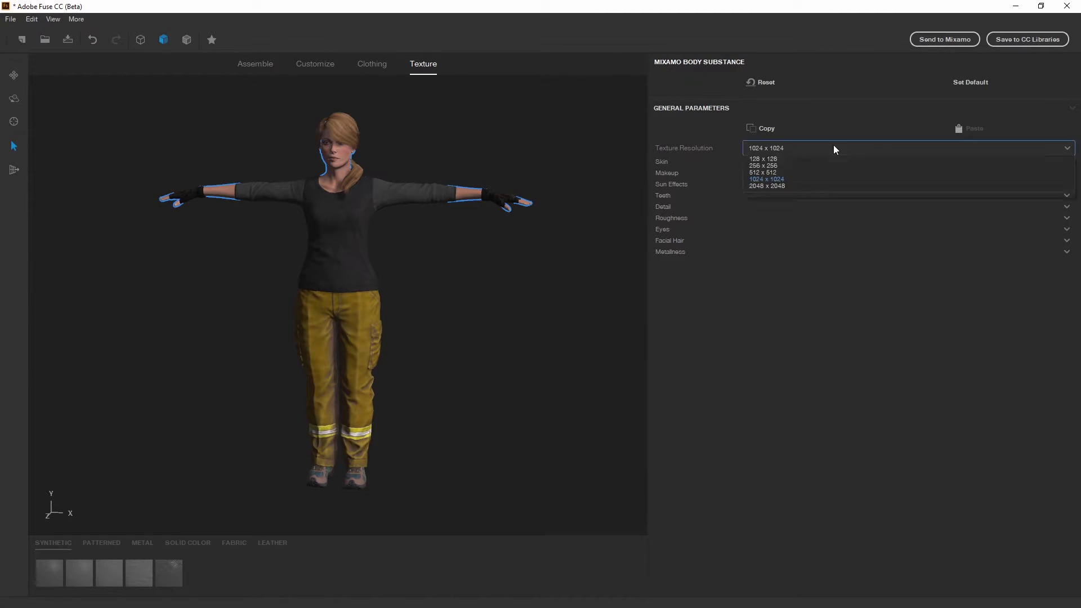
pyautogui.click(384, 194)
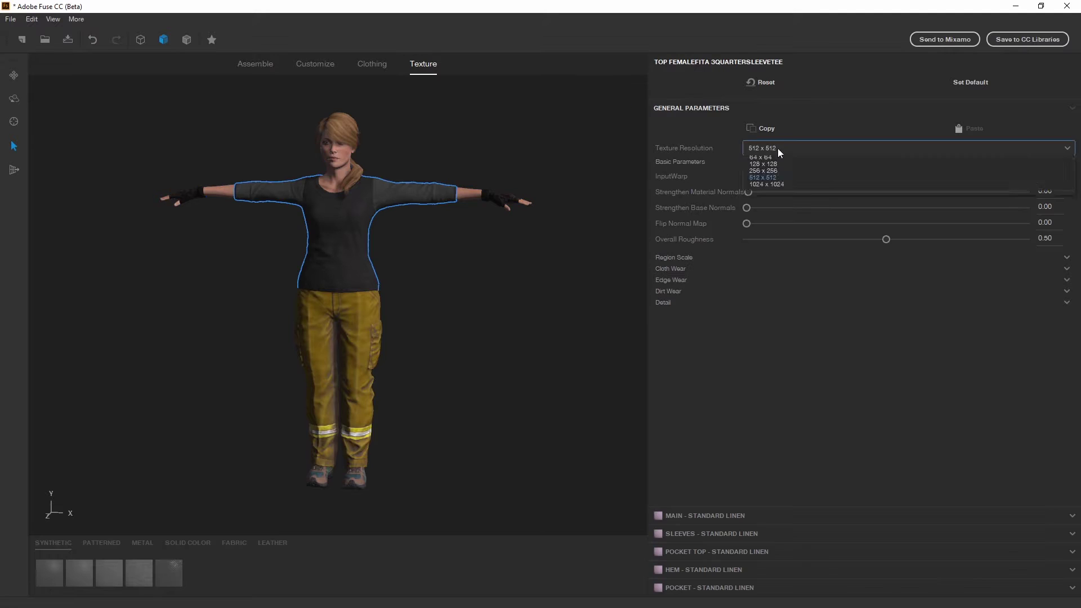
pyautogui.click(497, 195)
# Step: Set the texture resolution of the firefighter pants and the running shoes to 1024 x 1024
pyautogui.click(388, 318)
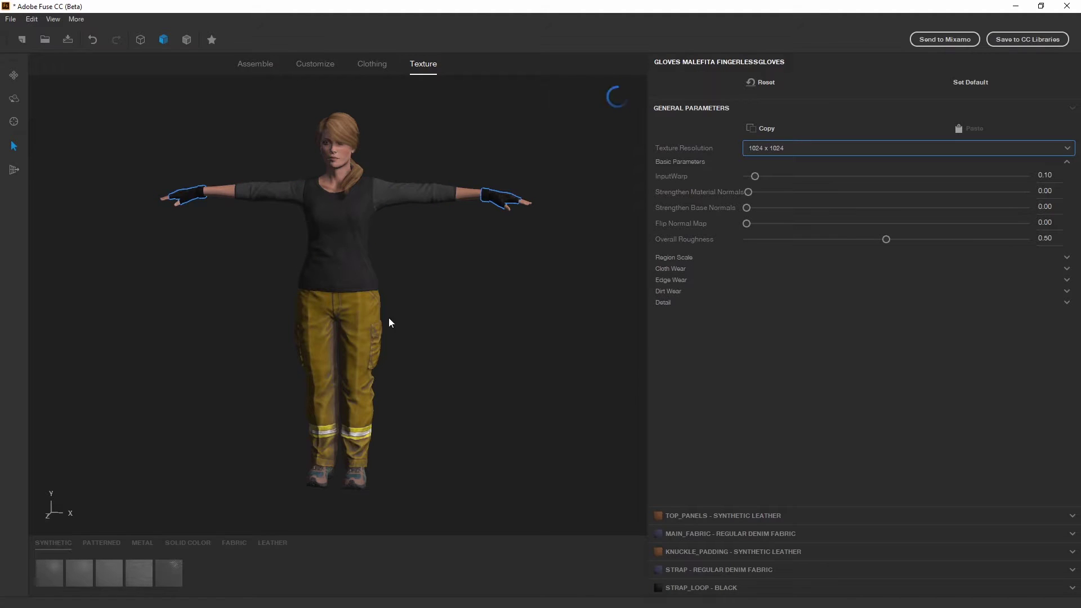
pyautogui.click(776, 149)
pyautogui.click(776, 165)
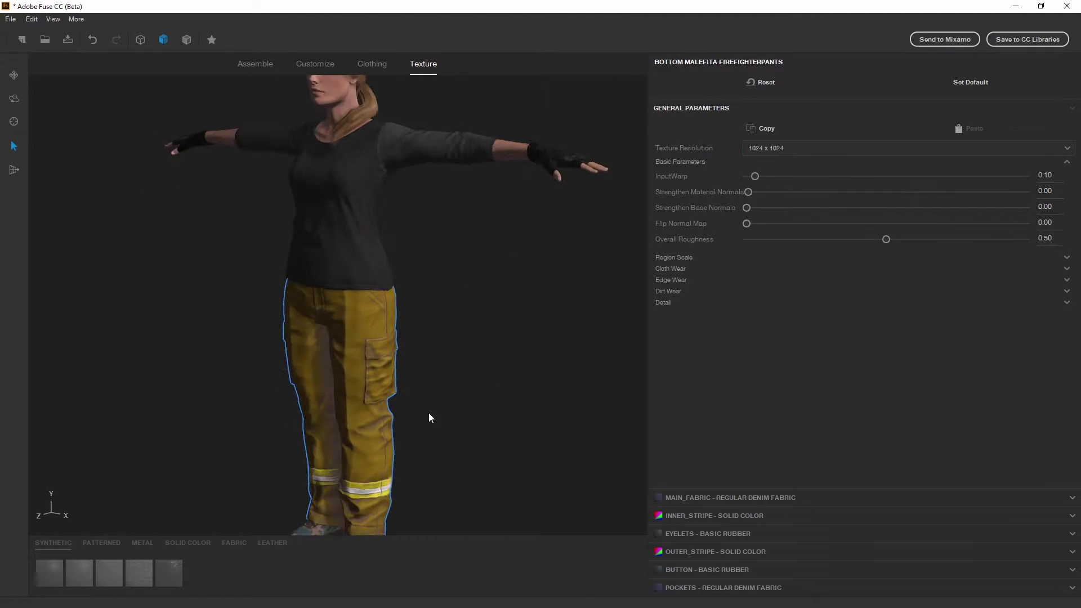
pyautogui.click(374, 468)
pyautogui.click(766, 189)
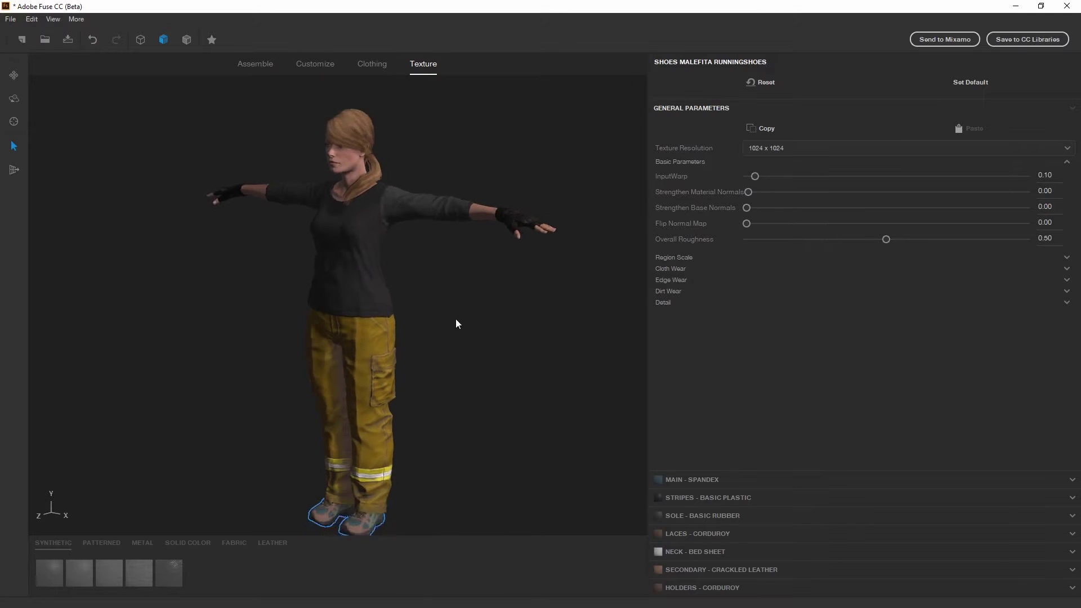
pyautogui.moveTo(631, 304); pyautogui.dragTo(497, 287)
pyautogui.scroll(-1, 496, 286)
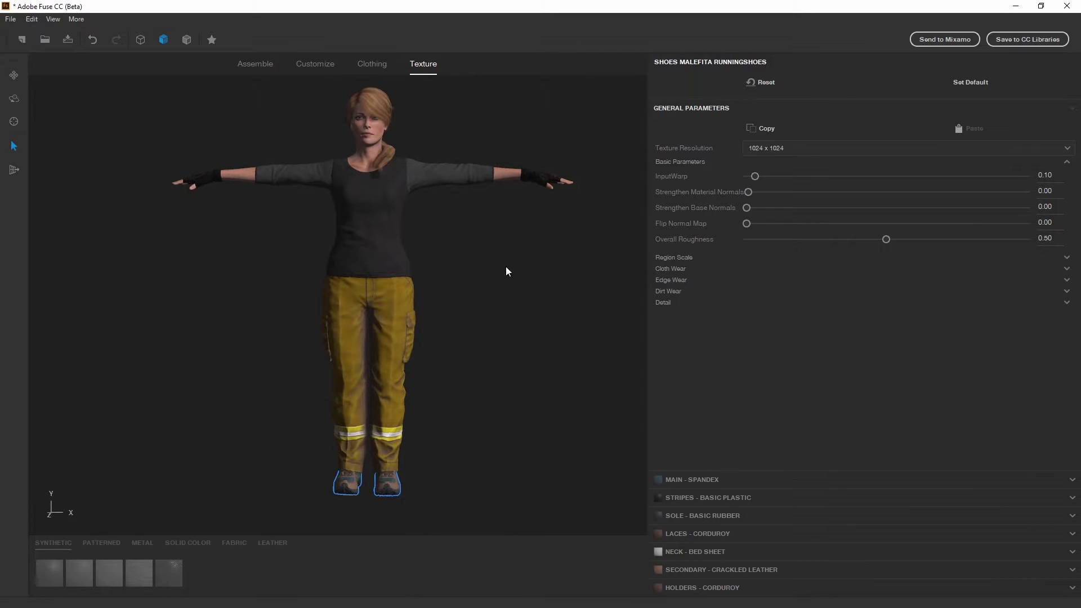
pyautogui.moveTo(506, 265); pyautogui.dragTo(489, 275, button='middle')
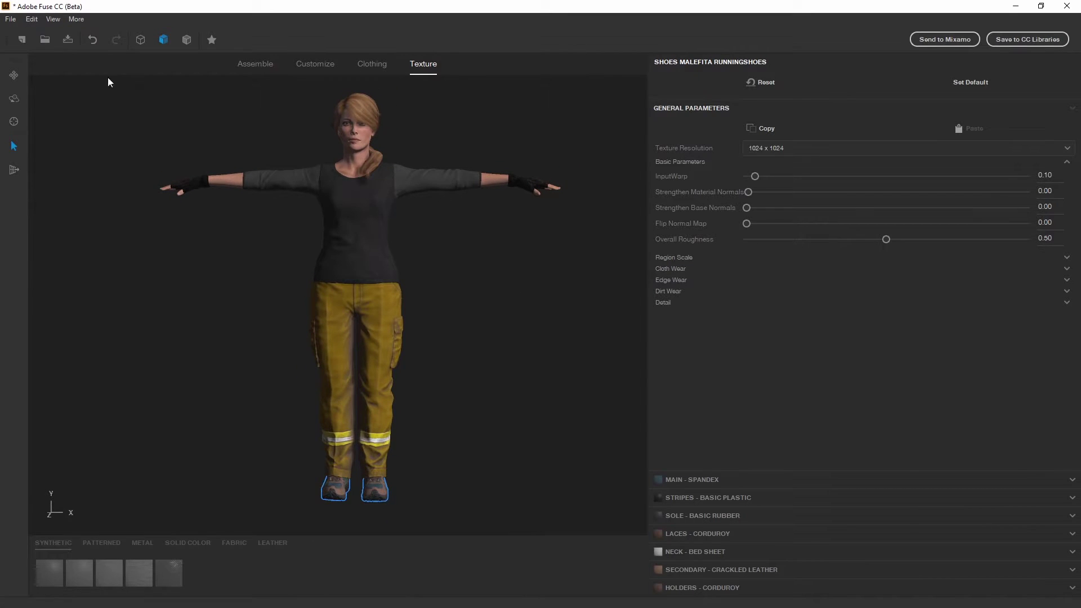
# Step: Save the character as fuse_test_004.fuse in the fuse assets folder
pyautogui.click(17, 21)
pyautogui.click(41, 89)
pyautogui.click(222, 173)
pyautogui.click(118, 361)
pyautogui.click(118, 361)
pyautogui.press('BackSpace')
pyautogui.write('4')
pyautogui.press('Return')
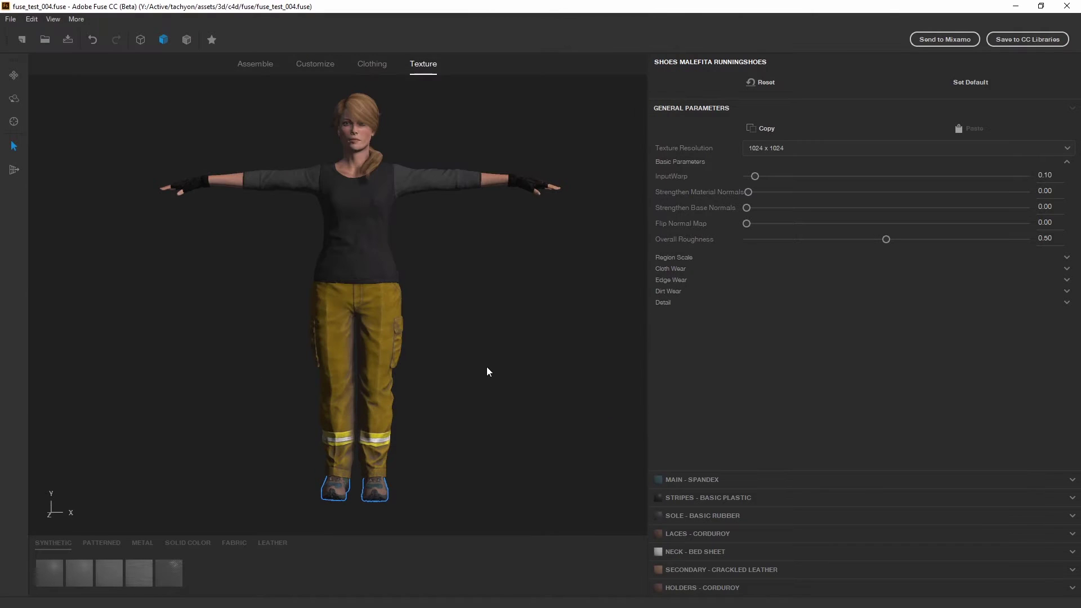
# Step: Deselect the shoes and upload the character to Mixamo under the name fuse_test_004
pyautogui.click(487, 371)
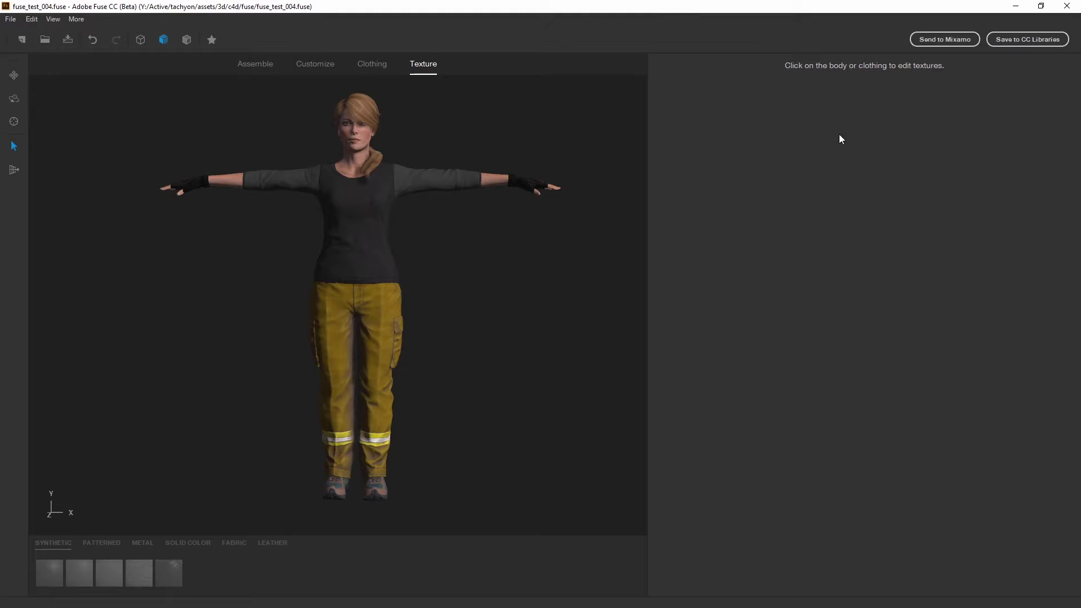
pyautogui.click(927, 39)
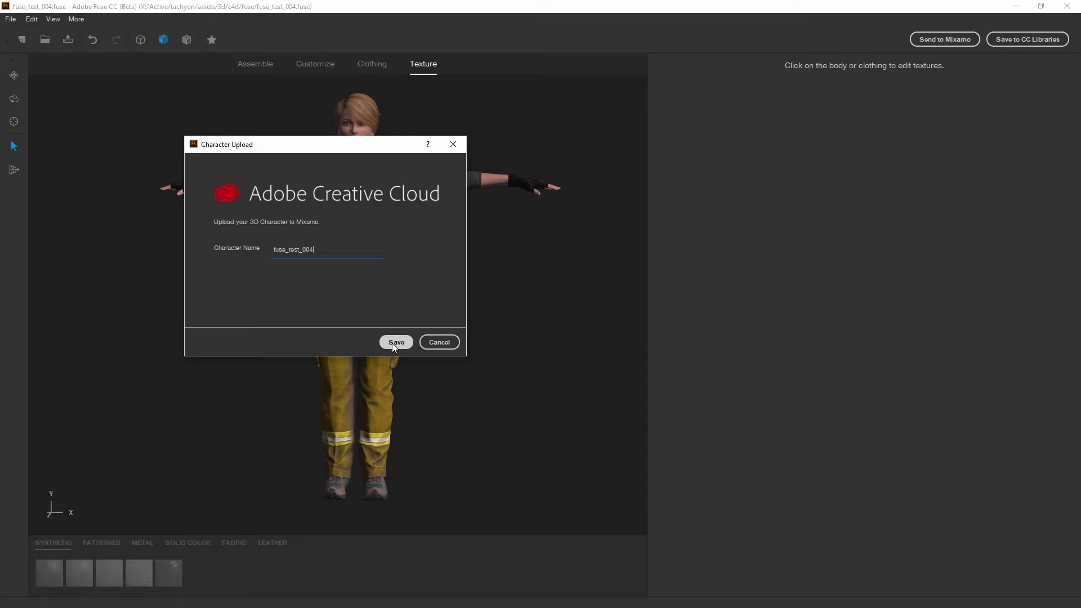
pyautogui.click(394, 342)
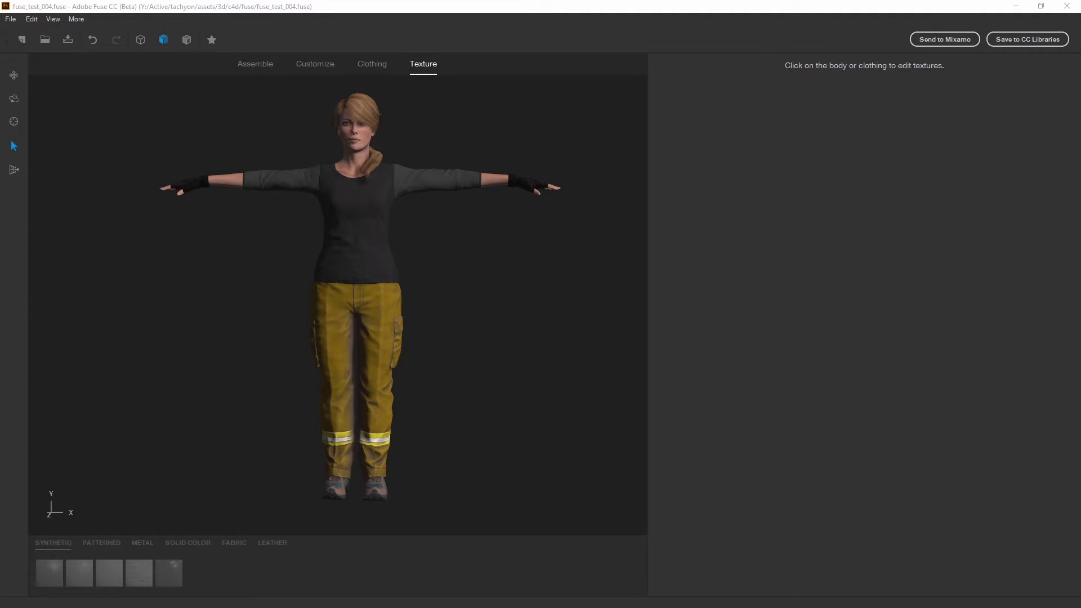
# Step: Reposition and enlarge the Mixamo browser window so the whole Auto-Rigger page fits
pyautogui.moveTo(0, 191); pyautogui.dragTo(478, 125)
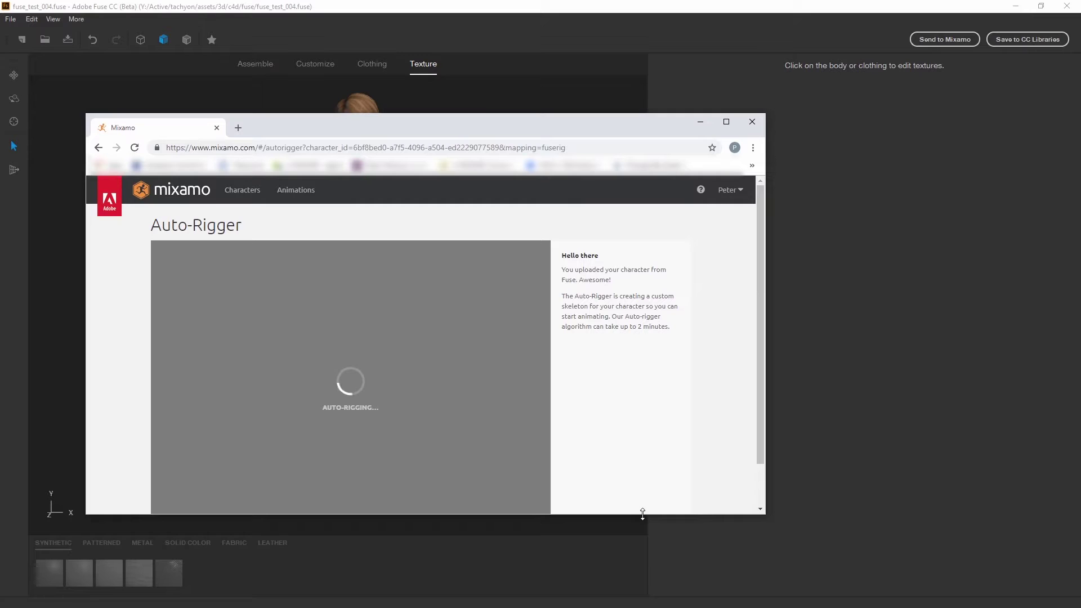
pyautogui.moveTo(643, 517); pyautogui.dragTo(638, 577)
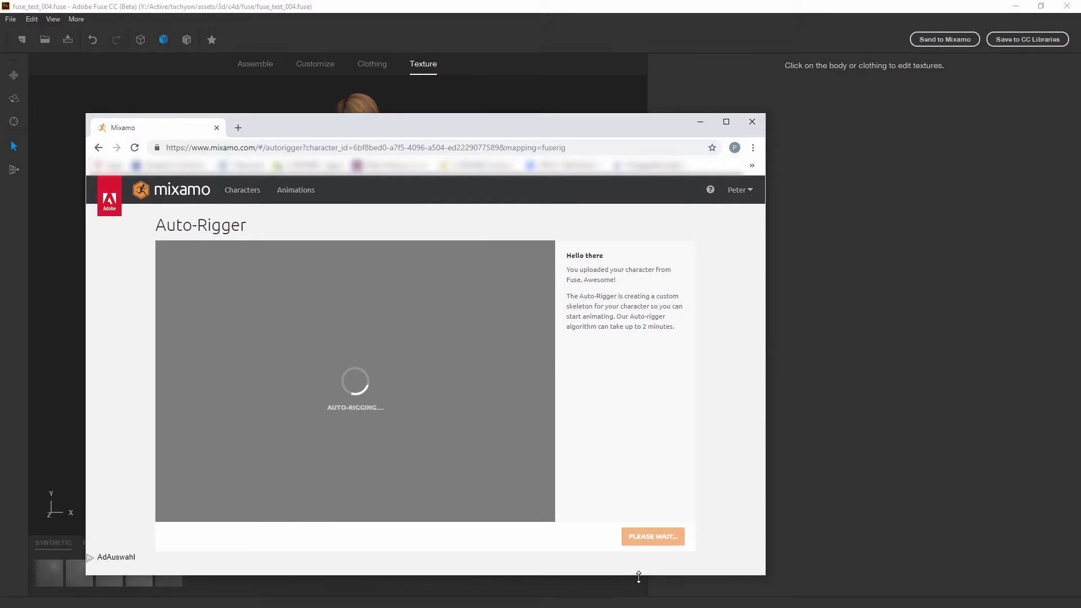
pyautogui.moveTo(391, 113); pyautogui.dragTo(390, 59)
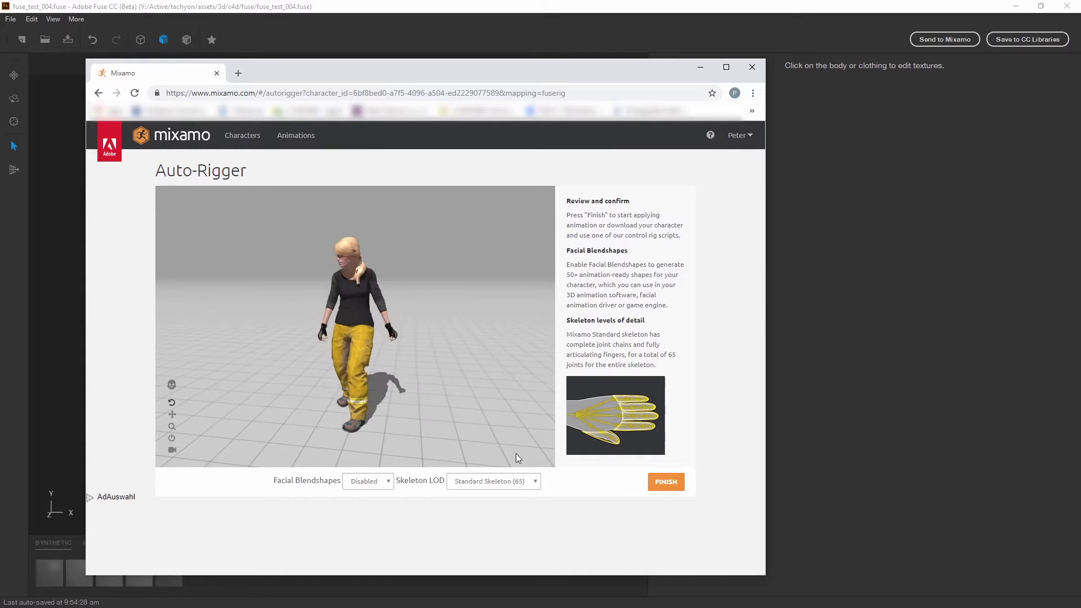
# Step: Finish auto-rigging with the Standard Skeleton (65) level of detail and accept the new character
pyautogui.click(535, 482)
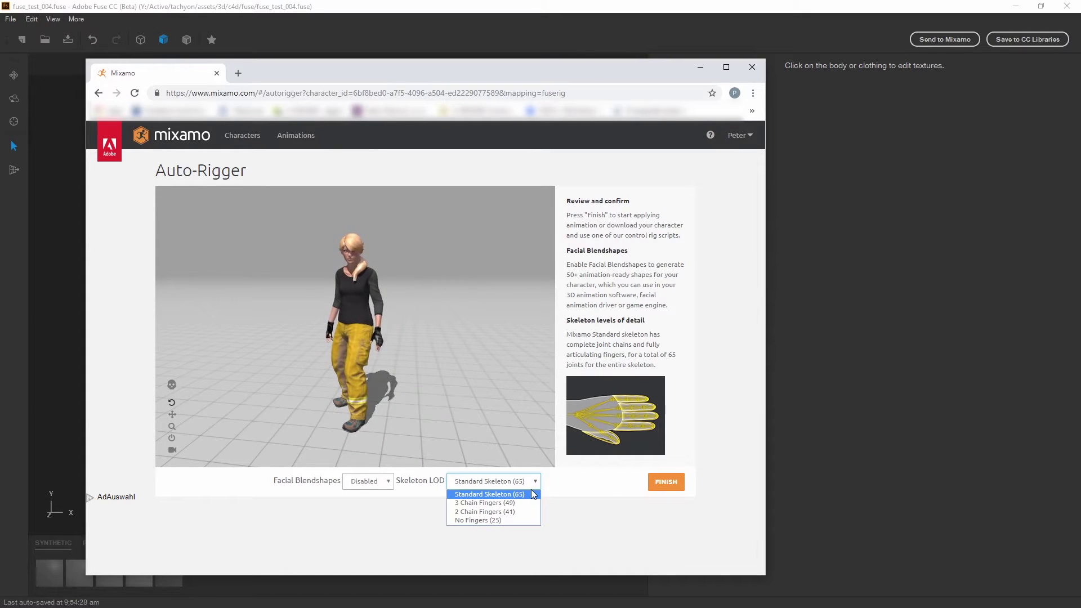
pyautogui.click(534, 494)
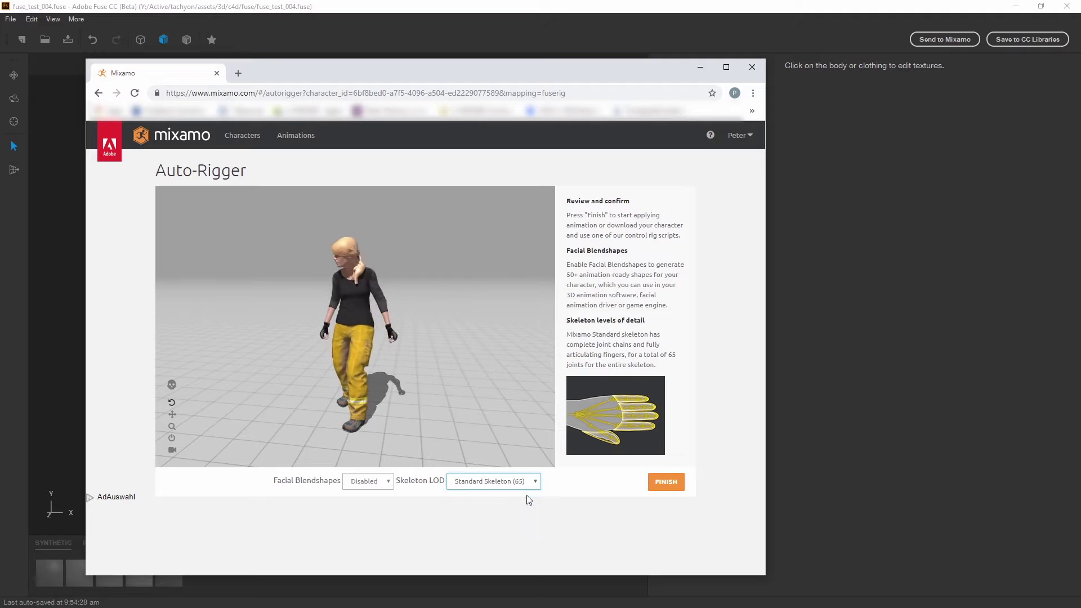
pyautogui.click(664, 485)
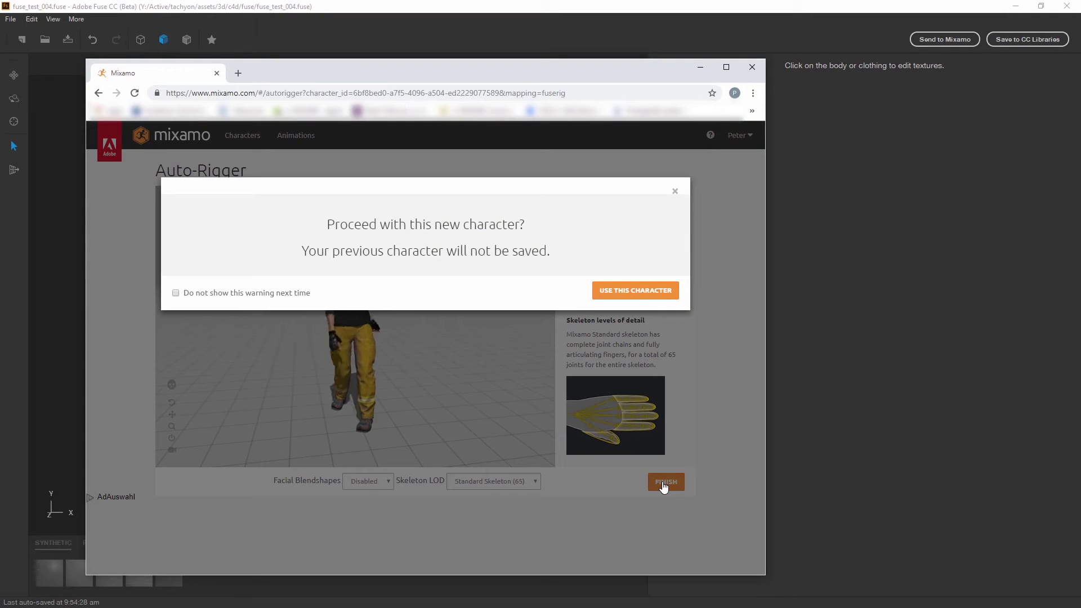
pyautogui.click(622, 294)
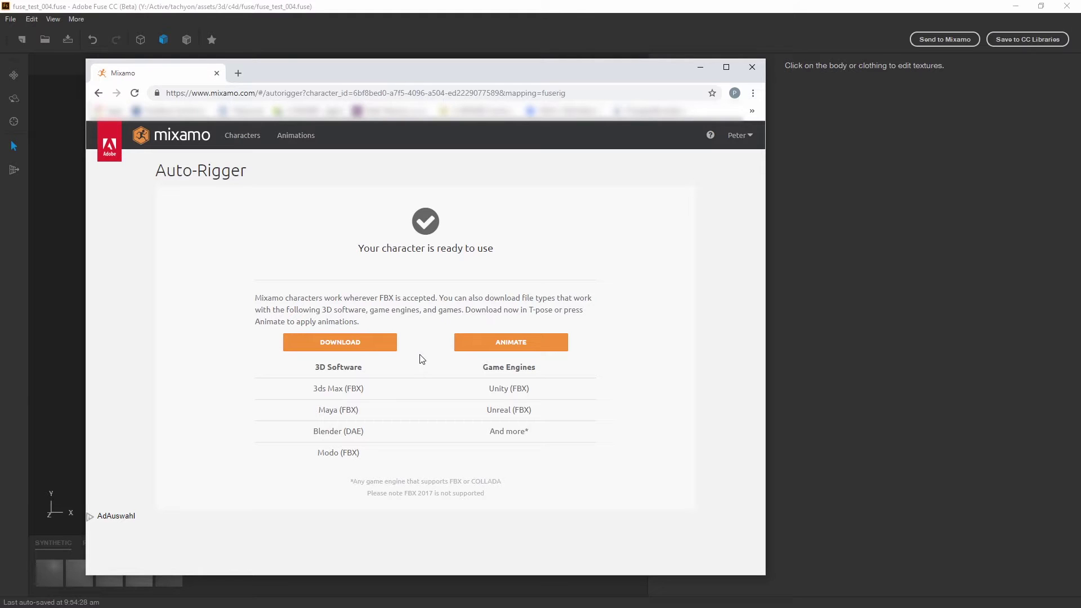
pyautogui.click(341, 343)
pyautogui.click(415, 240)
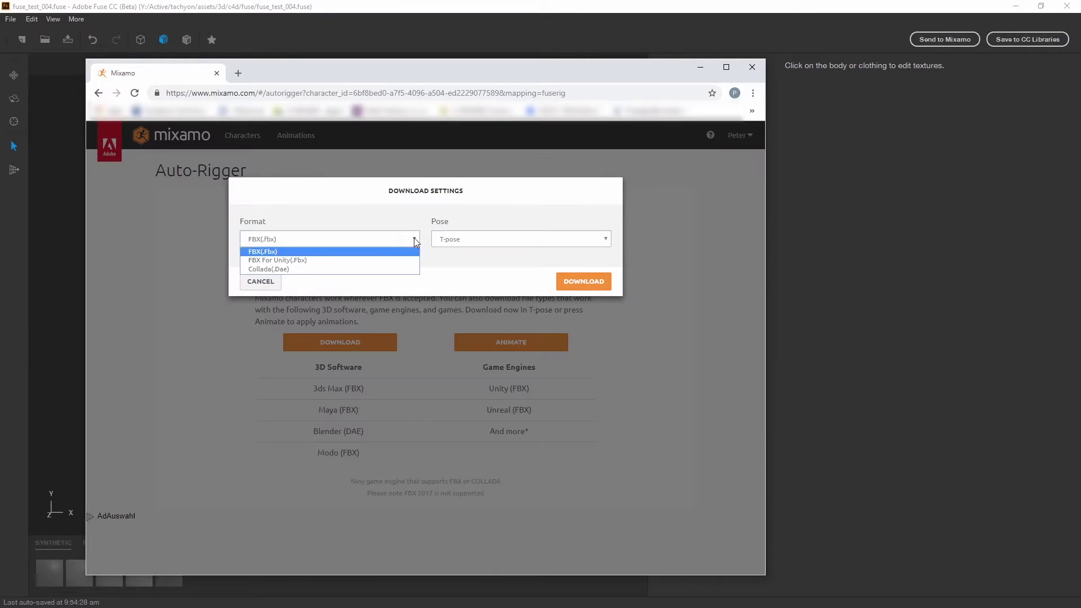
pyautogui.click(360, 252)
pyautogui.click(591, 239)
pyautogui.click(592, 250)
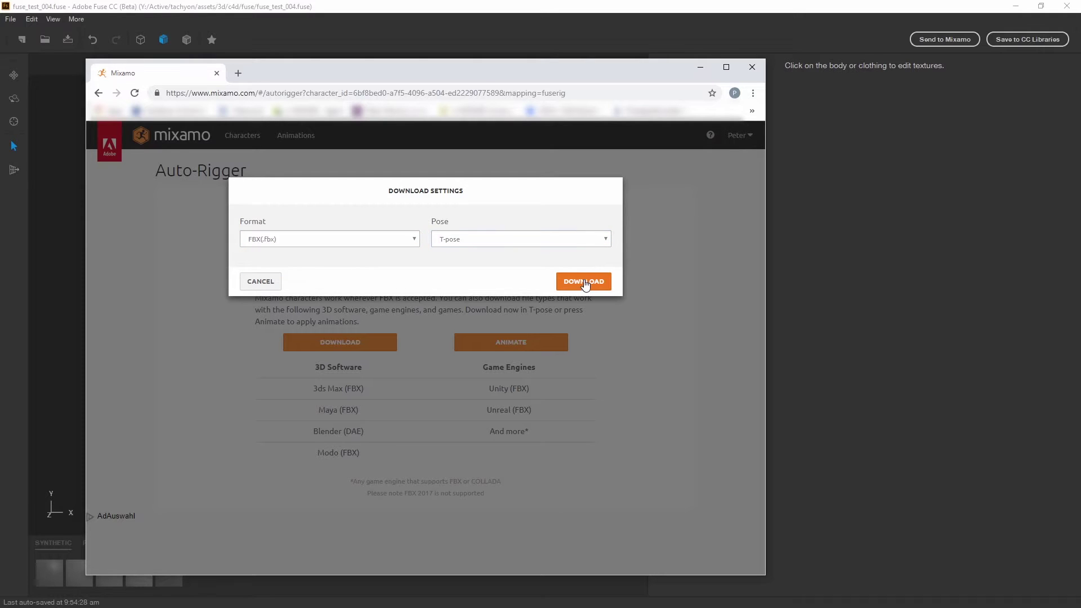
pyautogui.click(272, 288)
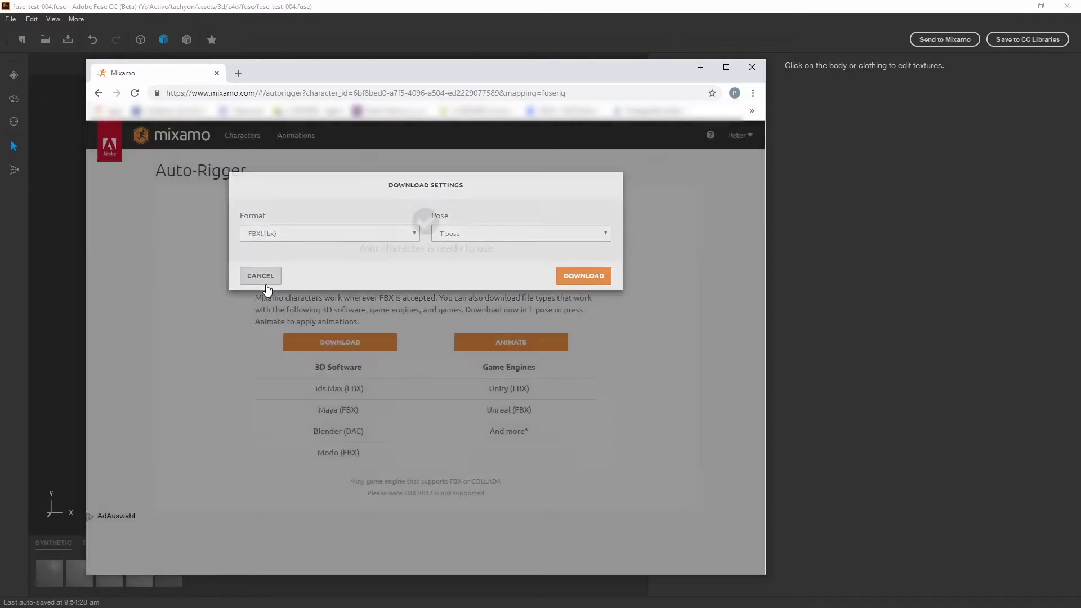
# Step: Apply the Defeated animation from the Mixamo animation library to the character
pyautogui.click(296, 137)
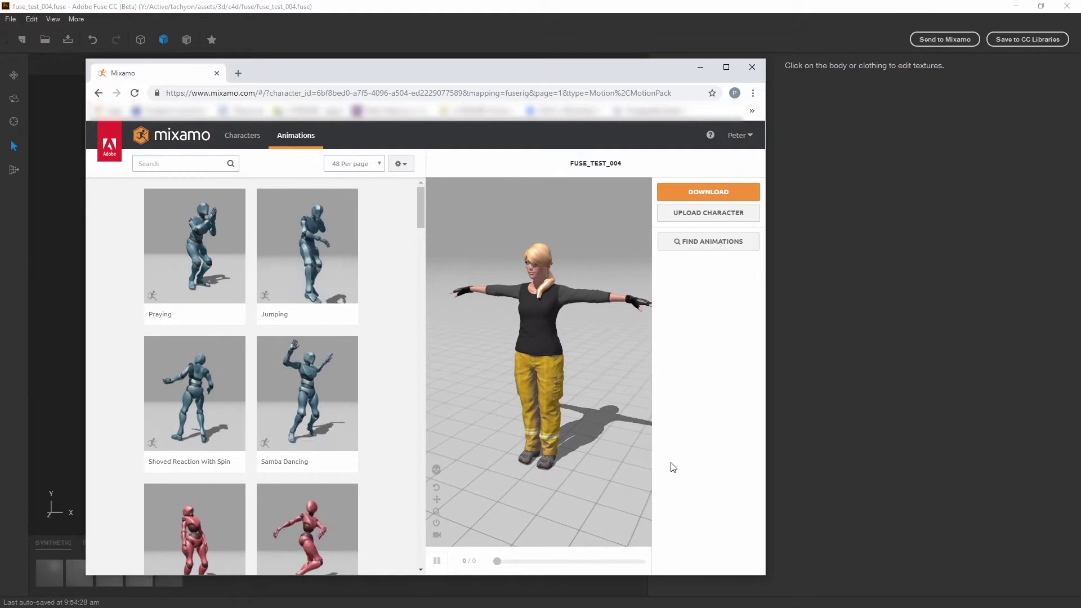
pyautogui.scroll(-3, 219, 282)
pyautogui.click(191, 372)
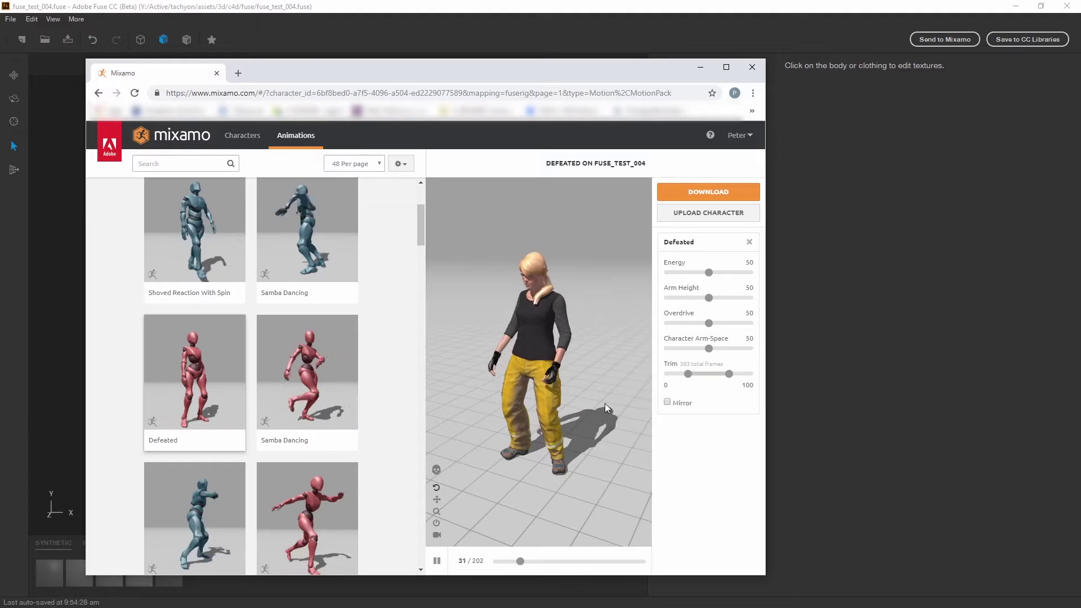
# Step: Widen the Mixamo browser window and apply the red-figure Samba Dancing animation beside Defeated to the character
pyautogui.moveTo(765, 426); pyautogui.dragTo(870, 427)
pyautogui.moveTo(636, 391); pyautogui.dragTo(737, 398)
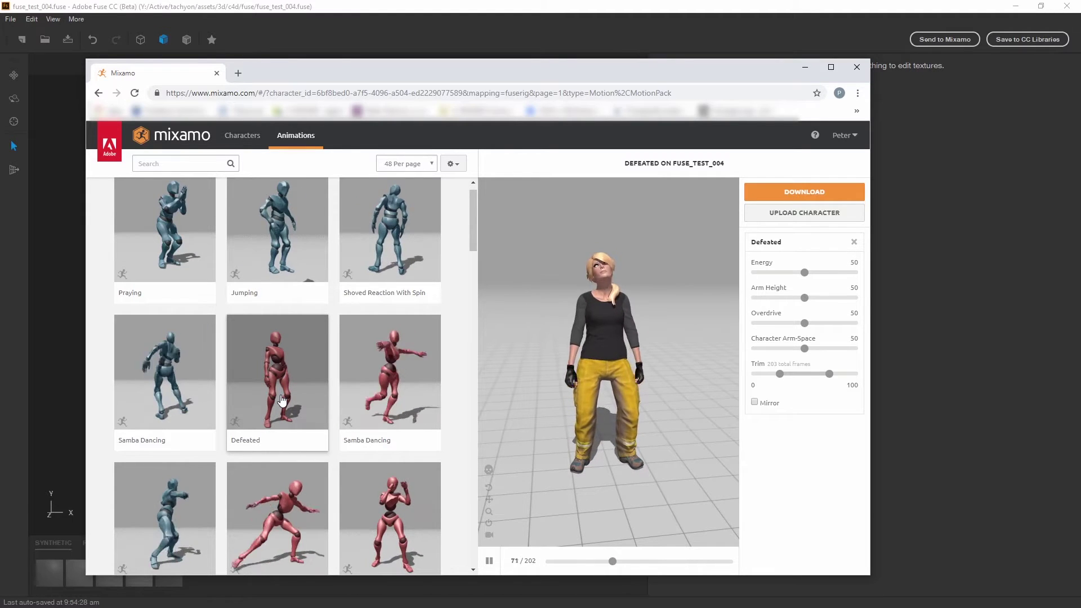
pyautogui.scroll(-1, 283, 402)
pyautogui.scroll(-1, 282, 401)
pyautogui.click(366, 361)
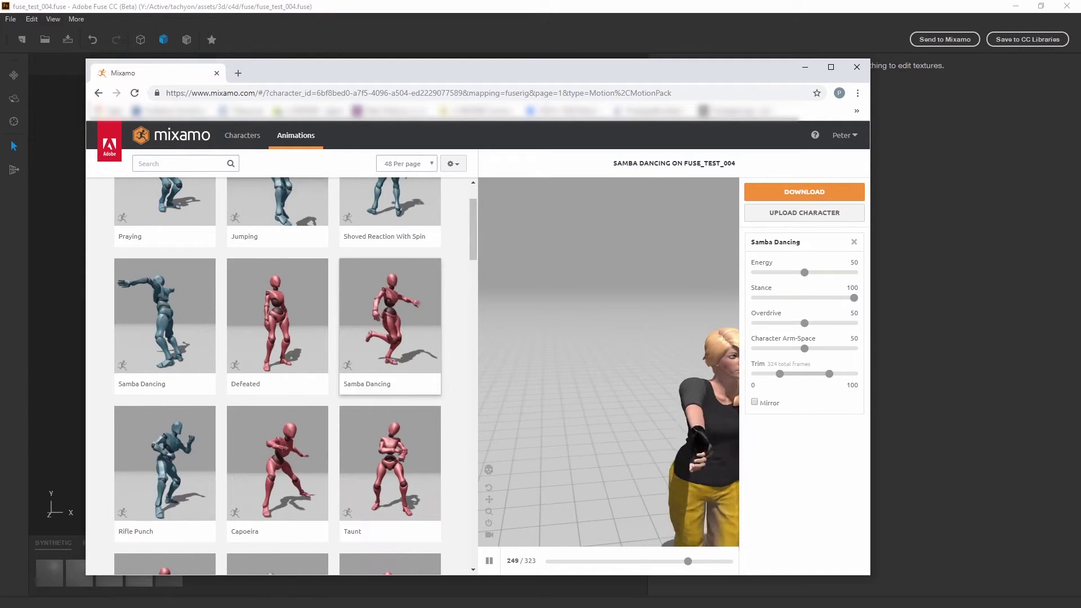
# Step: Search the animations for "goal" and apply Goalkeeper Diving Save to the character
pyautogui.write('goal')
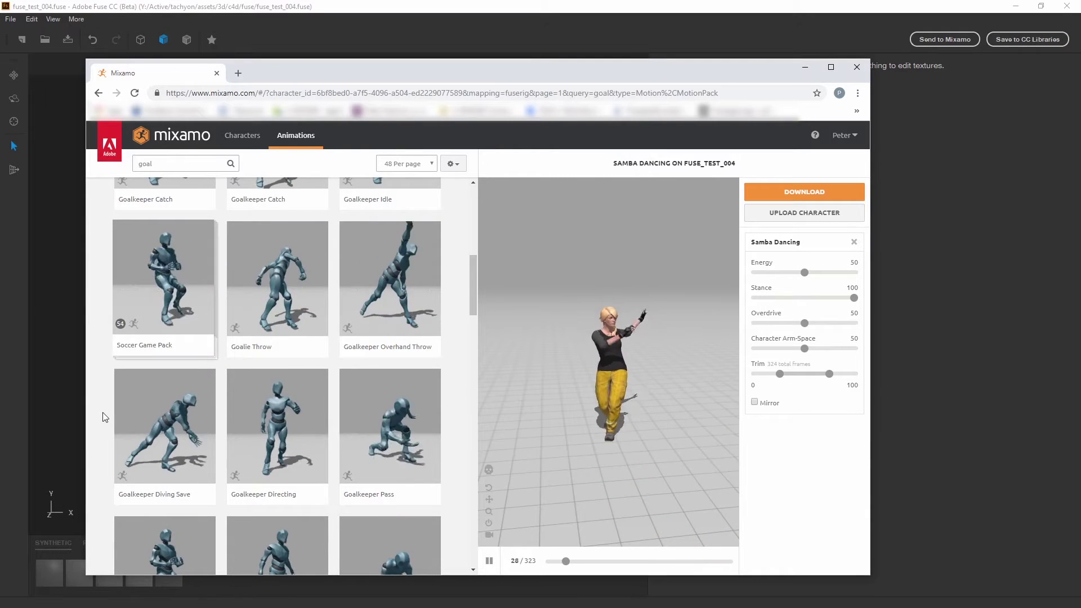
pyautogui.click(157, 419)
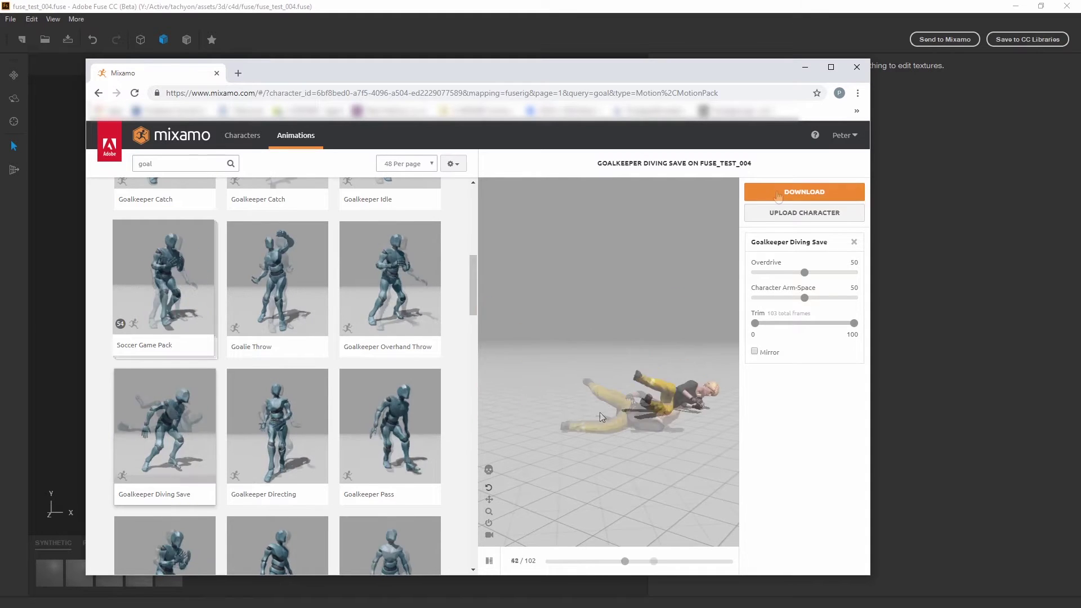
# Step: Download the animated character as FBX(.fbx), With Skin, at 30 frames per second and without keyframe reduction
pyautogui.click(777, 192)
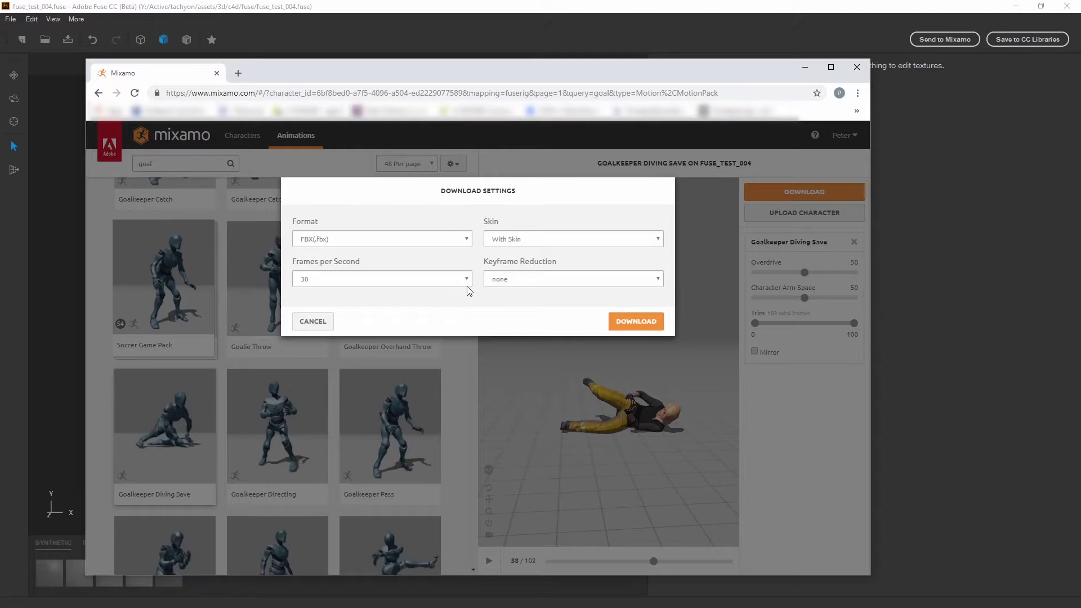
pyautogui.click(468, 239)
pyautogui.click(467, 238)
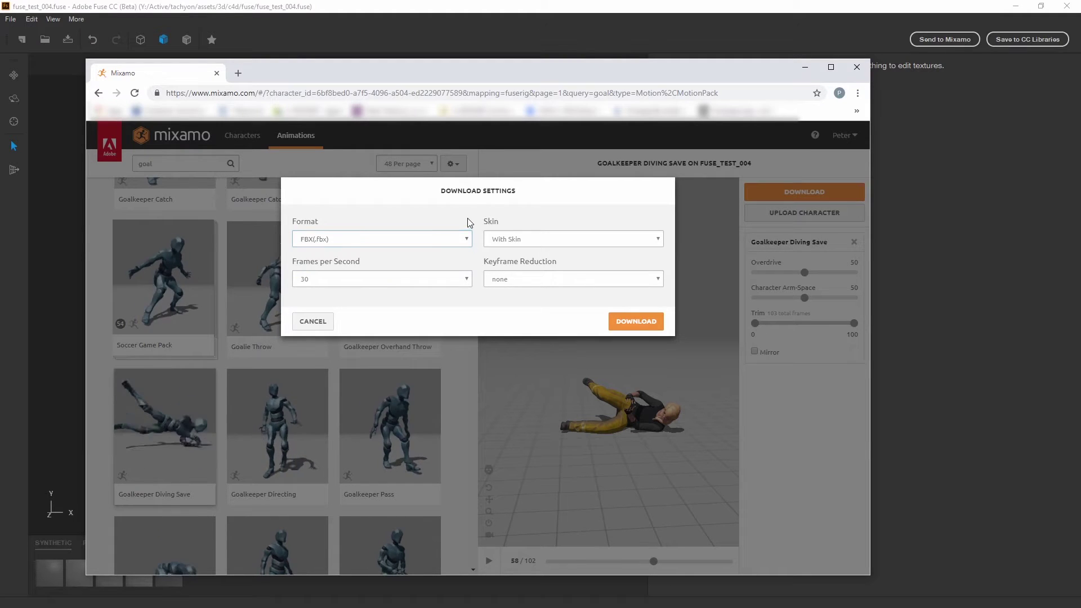
pyautogui.click(646, 240)
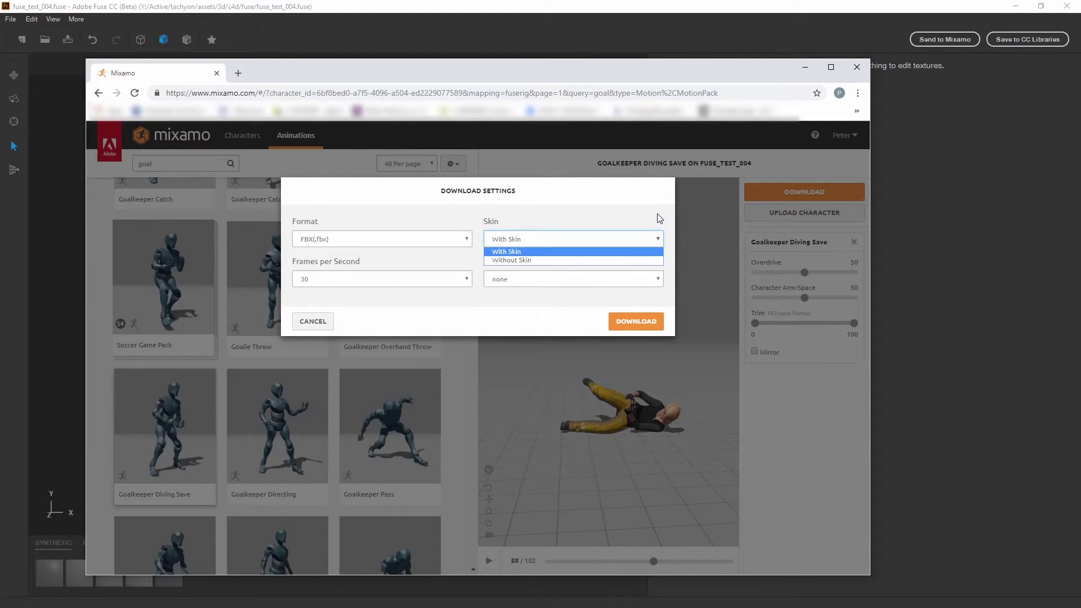
pyautogui.click(627, 231)
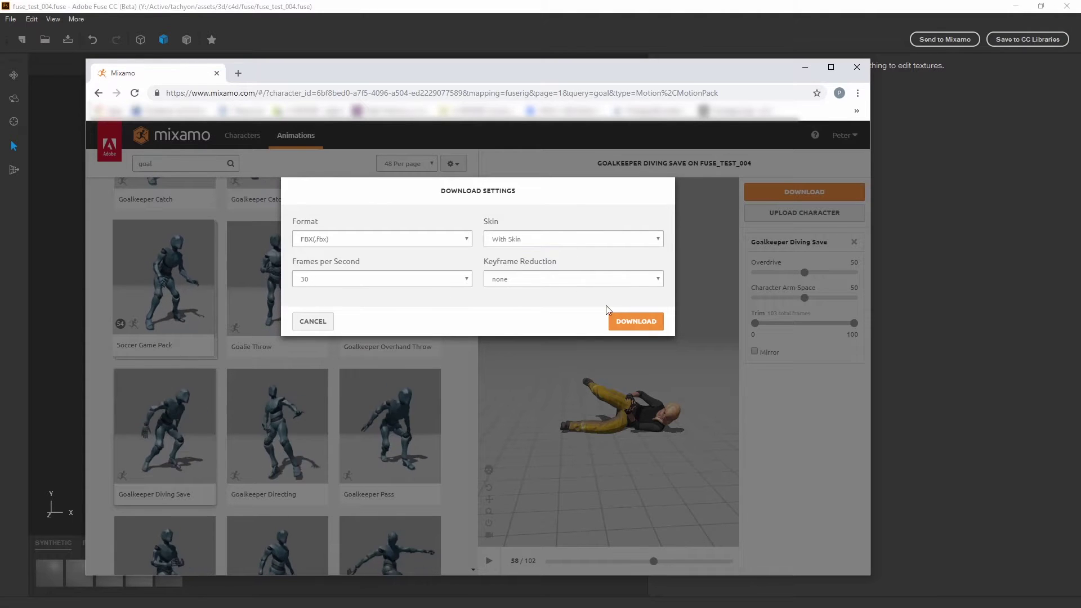
pyautogui.click(636, 321)
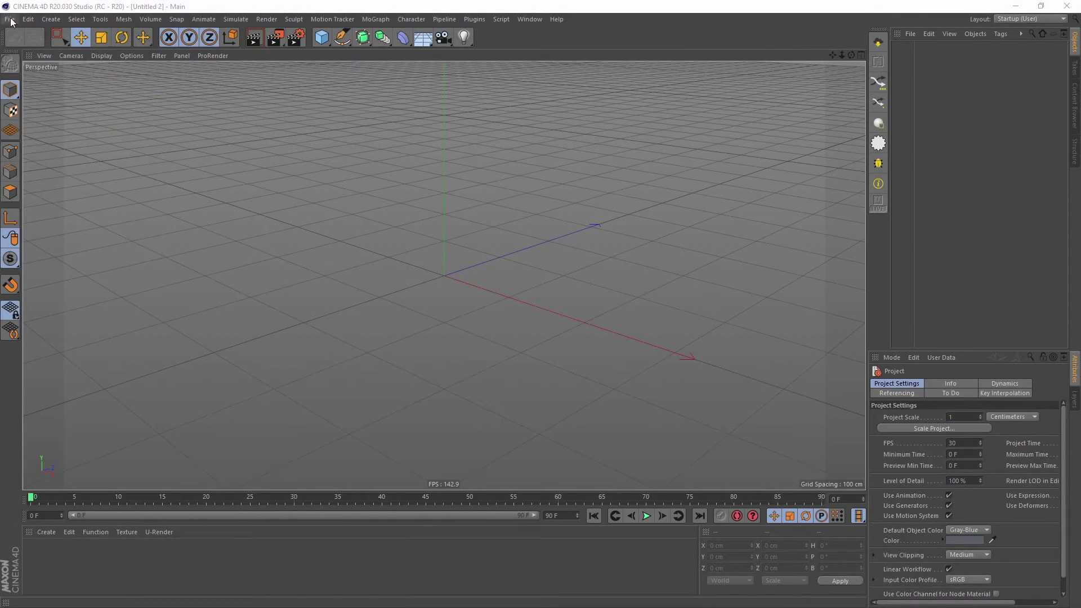
# Step: Switch to Cinema 4D, open Goalkeeper Diving Save.fbx from the fuse folder, and extend the timeline's preview range to 102 F
pyautogui.click(11, 21)
pyautogui.click(31, 57)
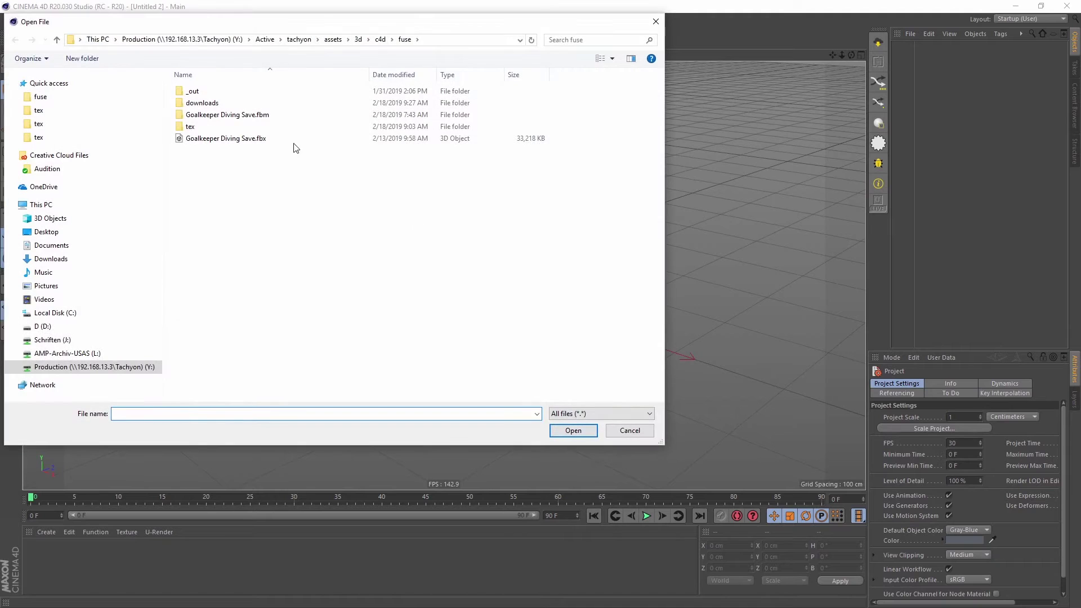
pyautogui.click(275, 138)
pyautogui.click(573, 430)
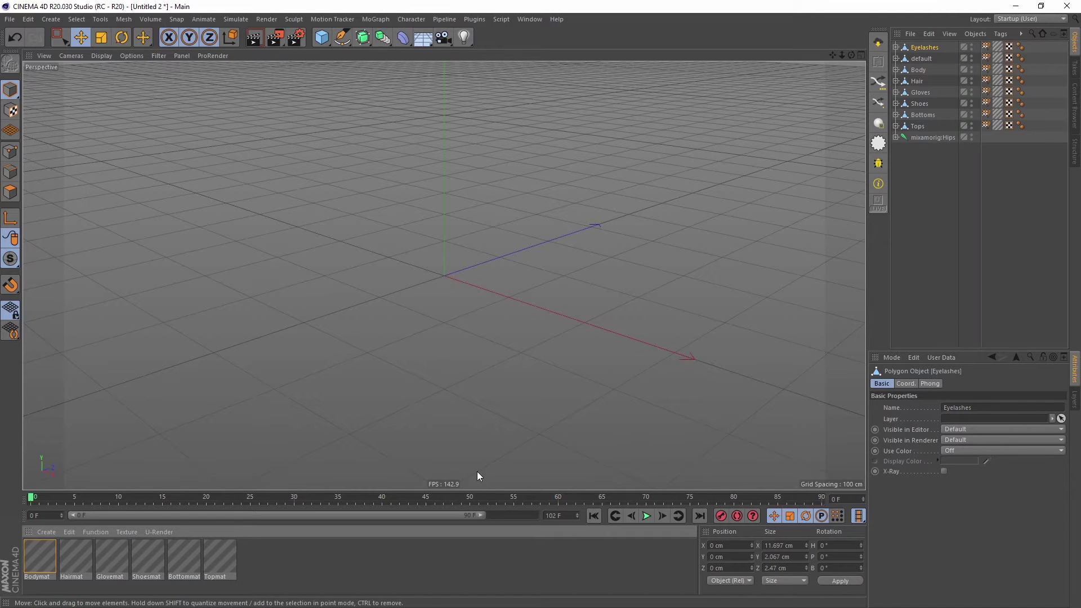
pyautogui.moveTo(481, 515); pyautogui.dragTo(545, 515)
pyautogui.scroll(3, 440, 170)
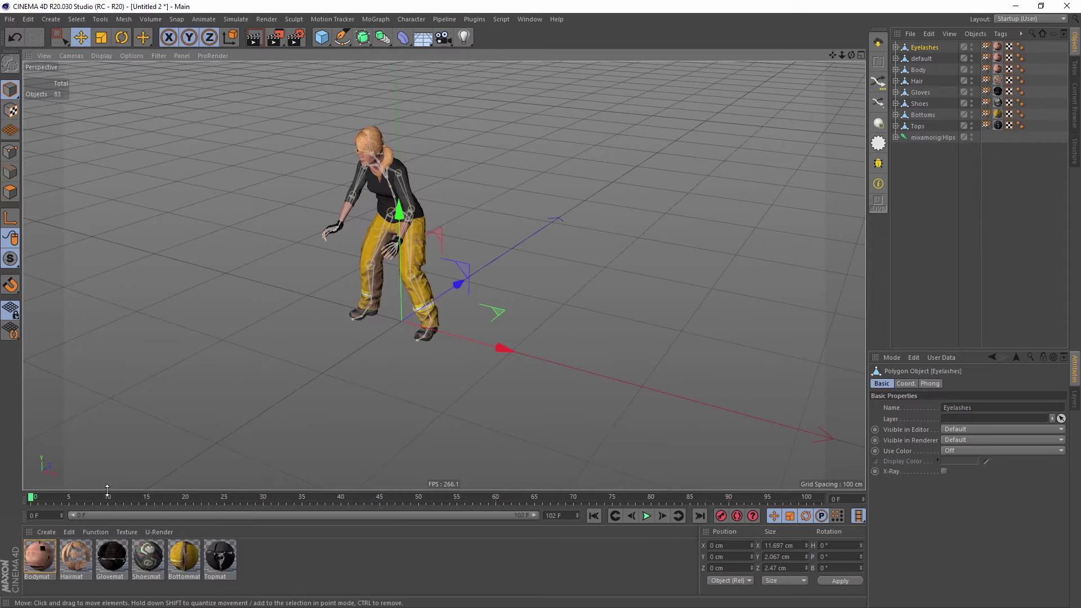
# Step: Scrub through the imported diving animation and examine the character's motion, stopping at frame 35
pyautogui.moveTo(58, 496); pyautogui.dragTo(395, 493)
pyautogui.scroll(3, 463, 198)
pyautogui.scroll(-2, 463, 198)
pyautogui.keyDown('alt'); pyautogui.moveTo(478, 188); pyautogui.dragTo(448, 298, button='middle'); pyautogui.keyUp('alt')
pyautogui.scroll(-1, 448, 297)
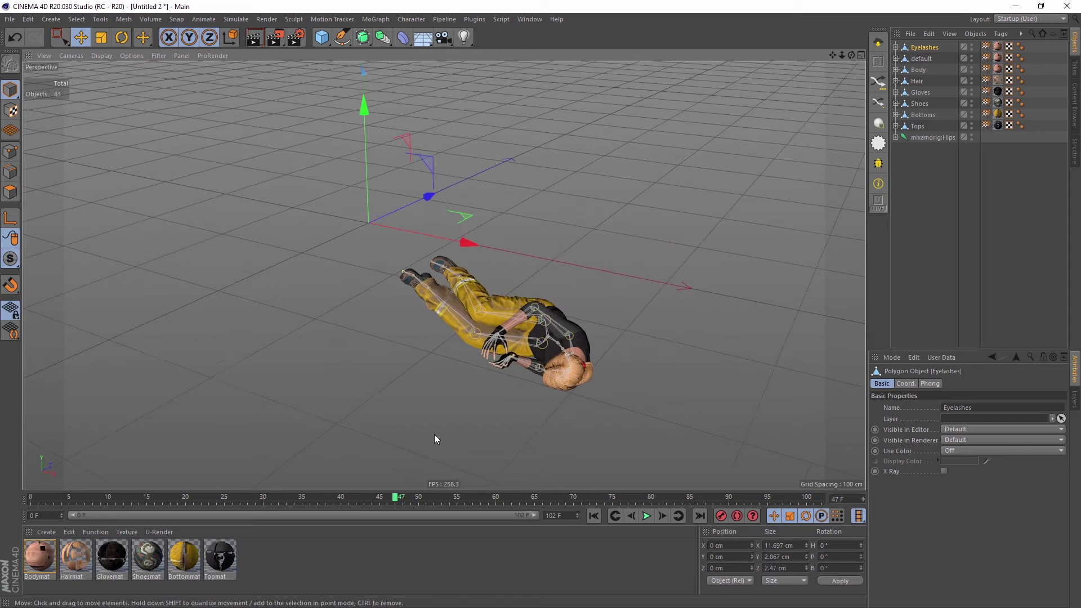
pyautogui.moveTo(395, 497); pyautogui.dragTo(302, 497)
pyautogui.keyDown('alt'); pyautogui.moveTo(439, 222); pyautogui.dragTo(383, 187); pyautogui.keyUp('alt')
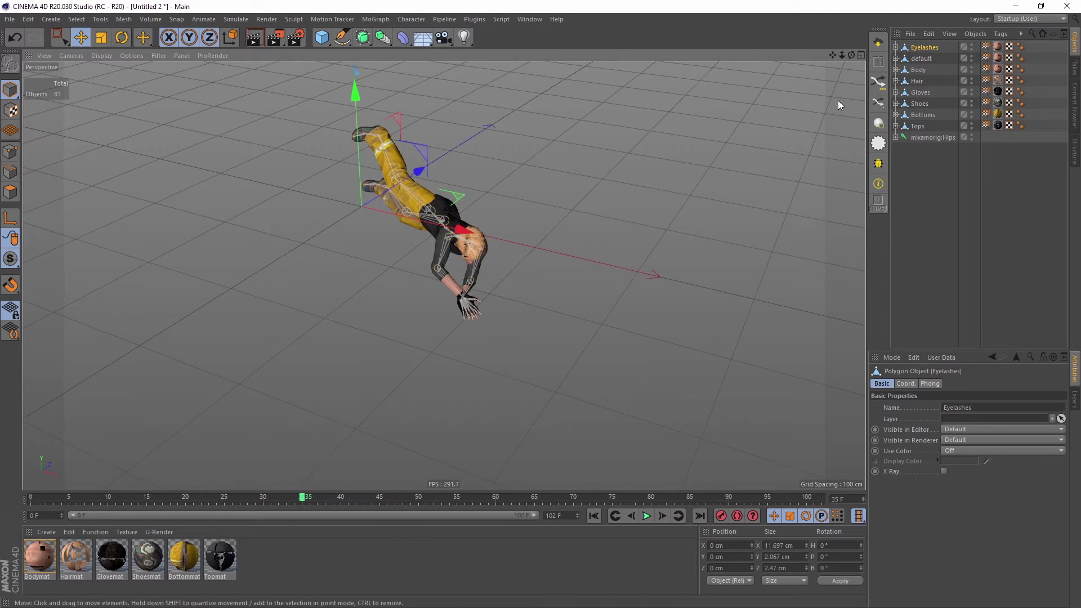
# Step: Convert the scene's materials for U-Render and arrange the viewport as two side-by-side views
pyautogui.click(878, 79)
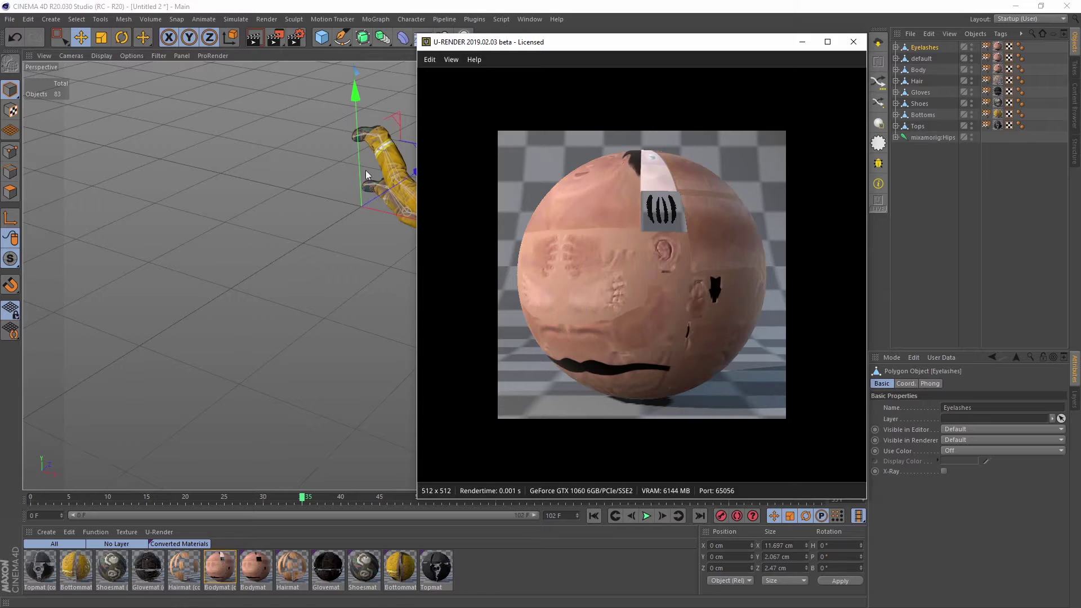
pyautogui.click(181, 55)
pyautogui.moveTo(265, 73)
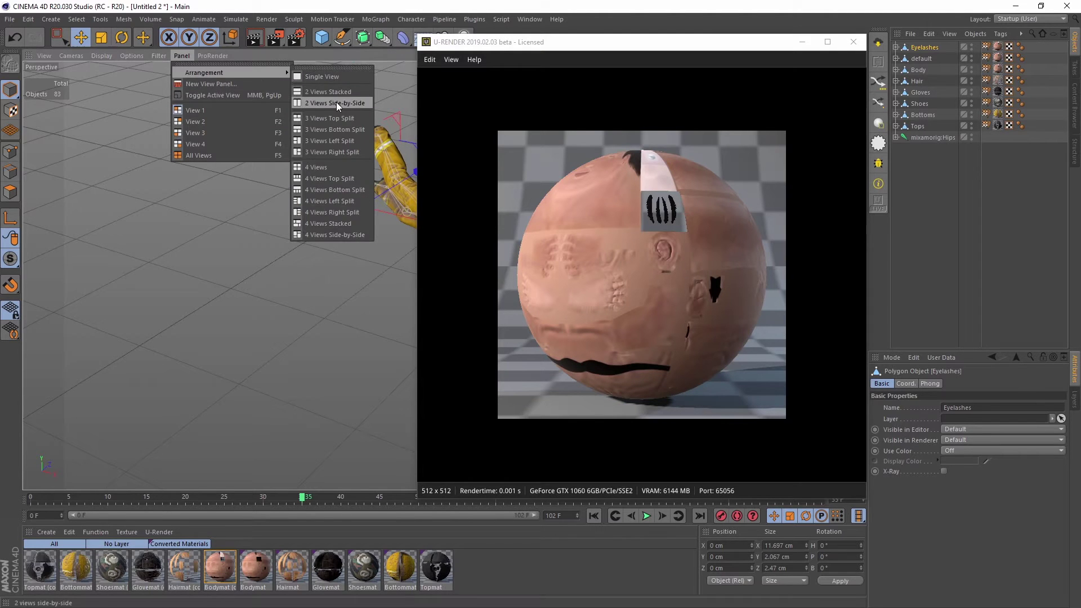
pyautogui.click(336, 103)
pyautogui.scroll(1, 251, 247)
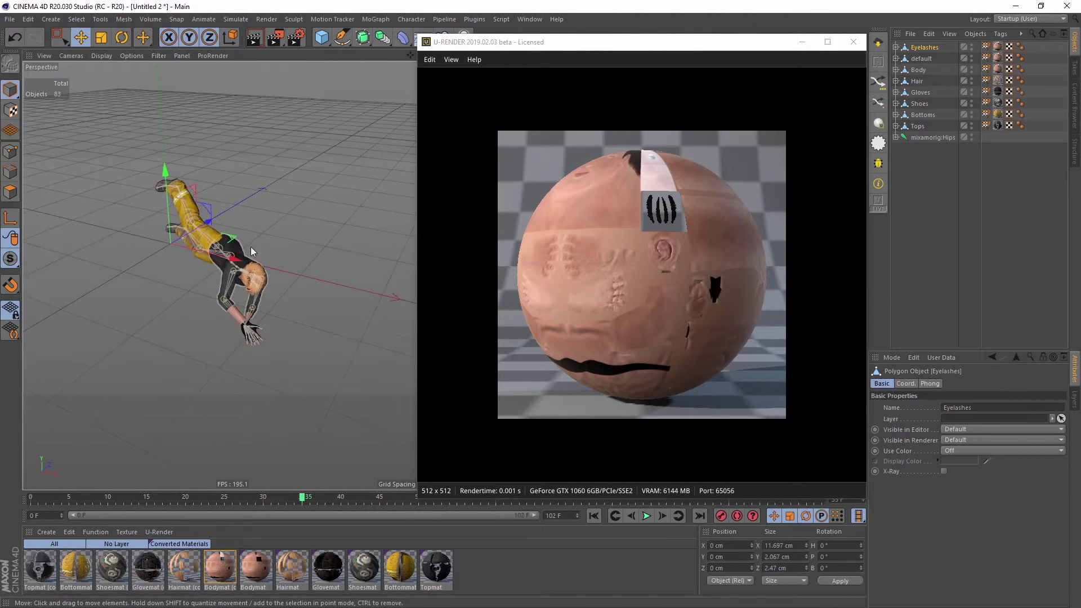
# Step: Set the renderer to U-RENDER in the render settings and close them
pyautogui.click(296, 38)
pyautogui.moveTo(374, 63); pyautogui.dragTo(157, 64)
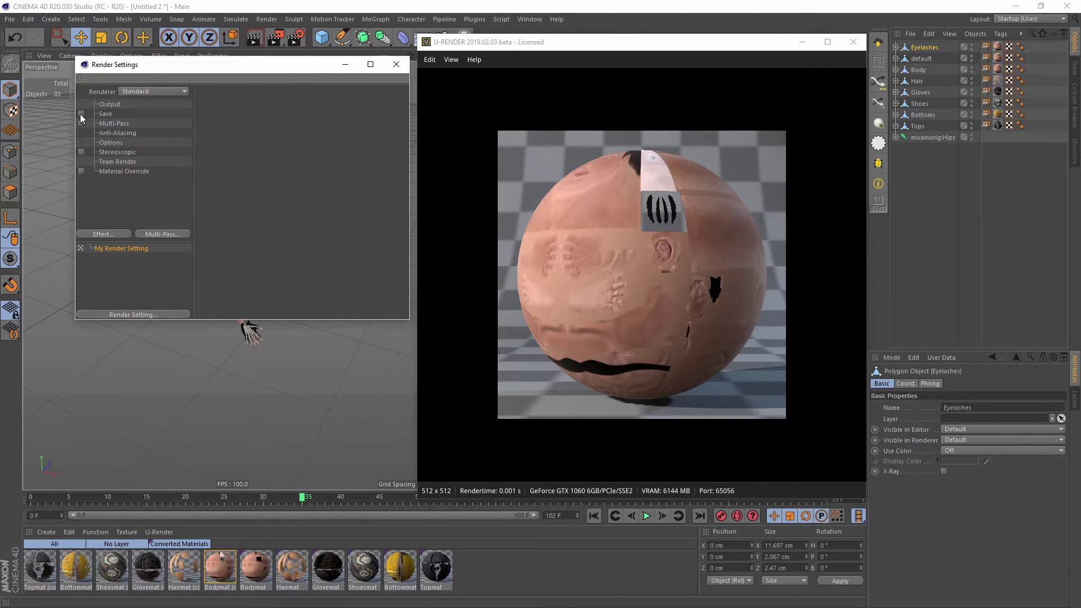
pyautogui.click(143, 89)
pyautogui.click(148, 158)
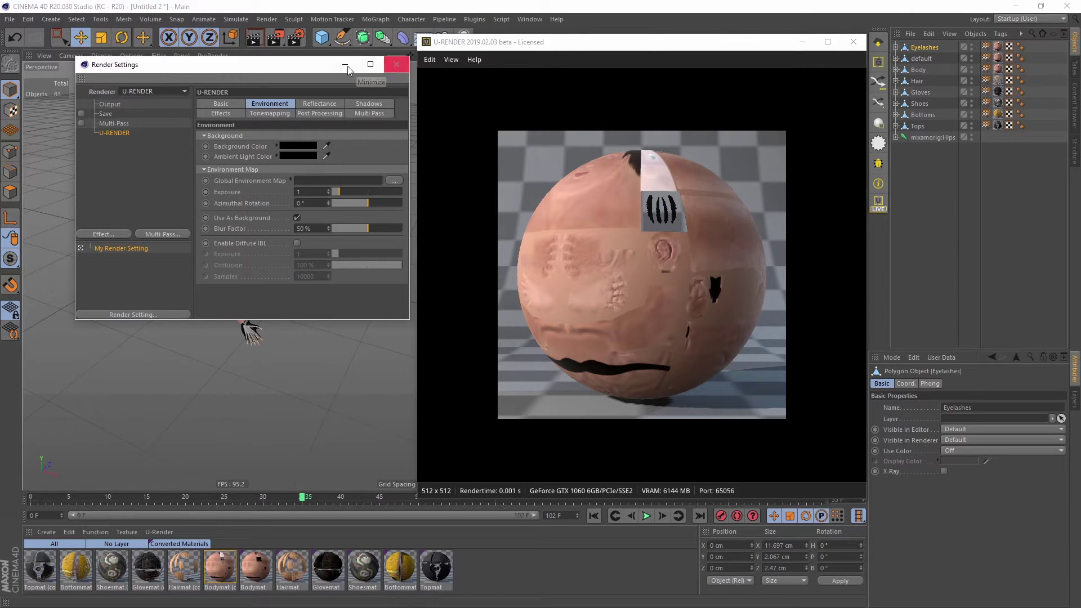
pyautogui.click(396, 64)
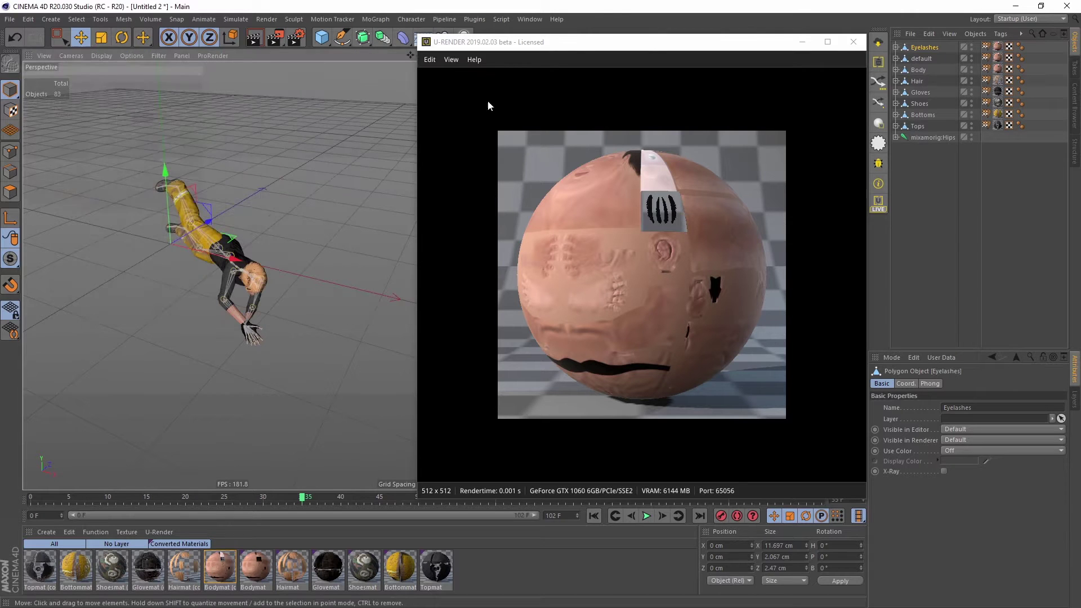
# Step: Start the live U-Render preview, check the character at frame 12, and return the timeline to frame 0
pyautogui.click(878, 204)
pyautogui.keyDown('alt'); pyautogui.moveTo(249, 230); pyautogui.dragTo(225, 242); pyautogui.keyUp('alt')
pyautogui.moveTo(302, 501); pyautogui.dragTo(121, 502)
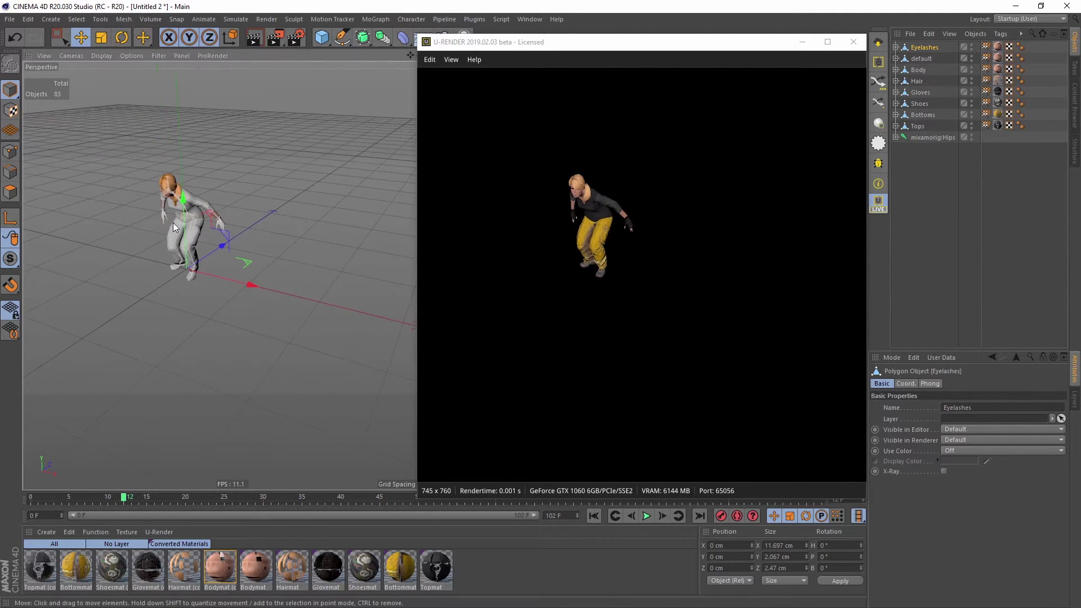
pyautogui.scroll(10, 173, 222)
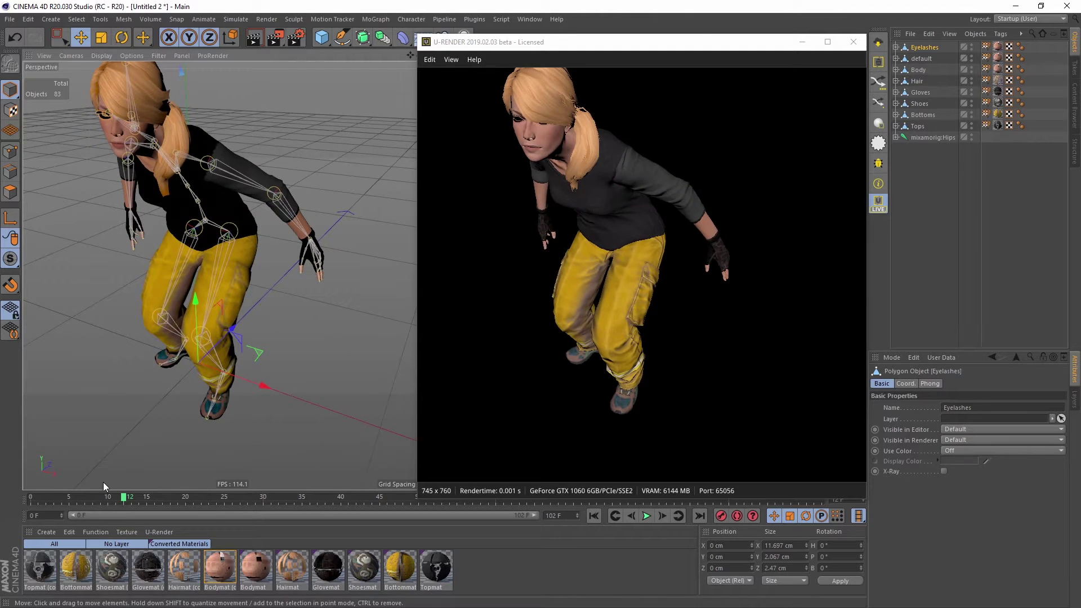
pyautogui.moveTo(35, 499); pyautogui.dragTo(31, 498)
pyautogui.scroll(-8, 211, 332)
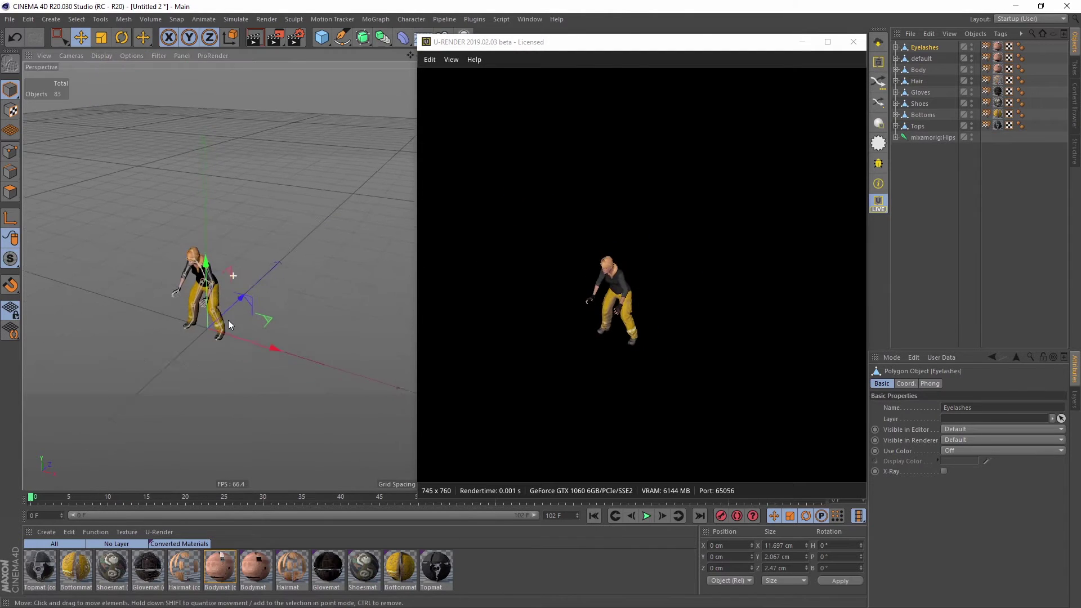
# Step: Add a plane as the floor, scale it uniformly to about 1262 cm, and advance the timeline to frame 32
pyautogui.moveTo(326, 39); pyautogui.dragTo(405, 74)
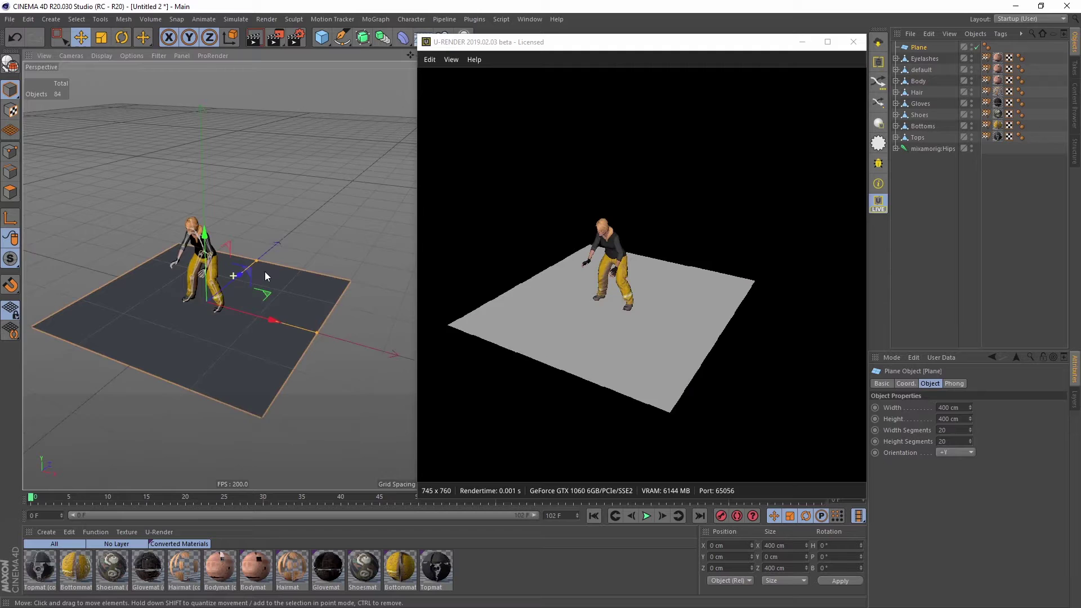
pyautogui.keyDown('alt'); pyautogui.moveTo(269, 280); pyautogui.dragTo(265, 293); pyautogui.keyUp('alt')
pyautogui.press('t')
pyautogui.moveTo(309, 216); pyautogui.dragTo(283, 375)
pyautogui.keyDown('alt'); pyautogui.moveTo(283, 379); pyautogui.dragTo(259, 292, button='middle'); pyautogui.keyUp('alt')
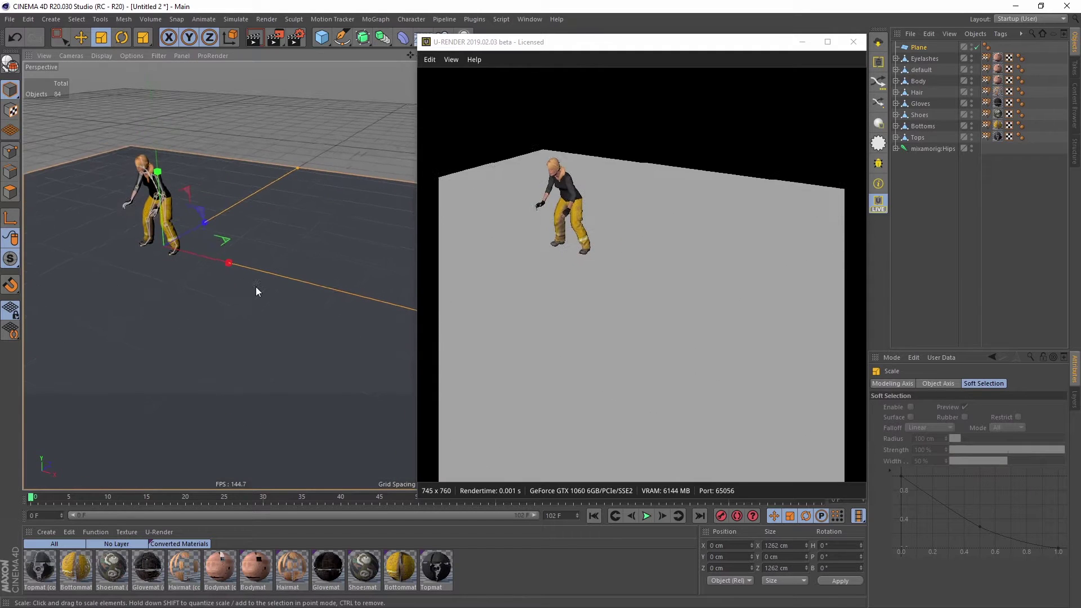
pyautogui.keyDown('alt'); pyautogui.moveTo(259, 291); pyautogui.dragTo(253, 307); pyautogui.keyUp('alt')
pyautogui.moveTo(49, 501); pyautogui.dragTo(278, 499)
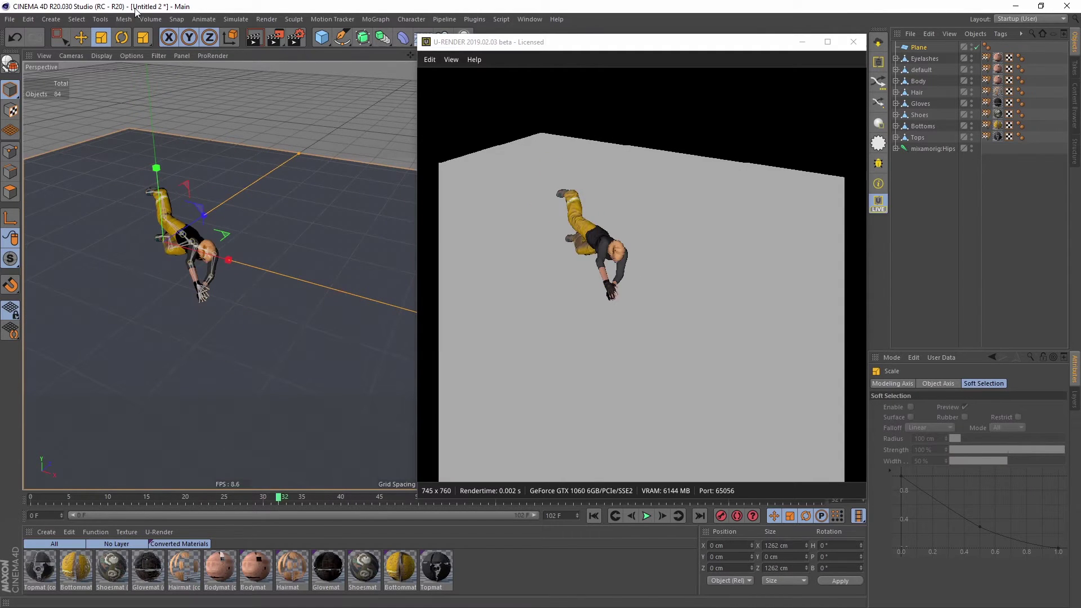
# Step: Create a spot light, put it in a group of its own, and name the group Light_grp
pyautogui.click(52, 20)
pyautogui.moveTo(66, 146)
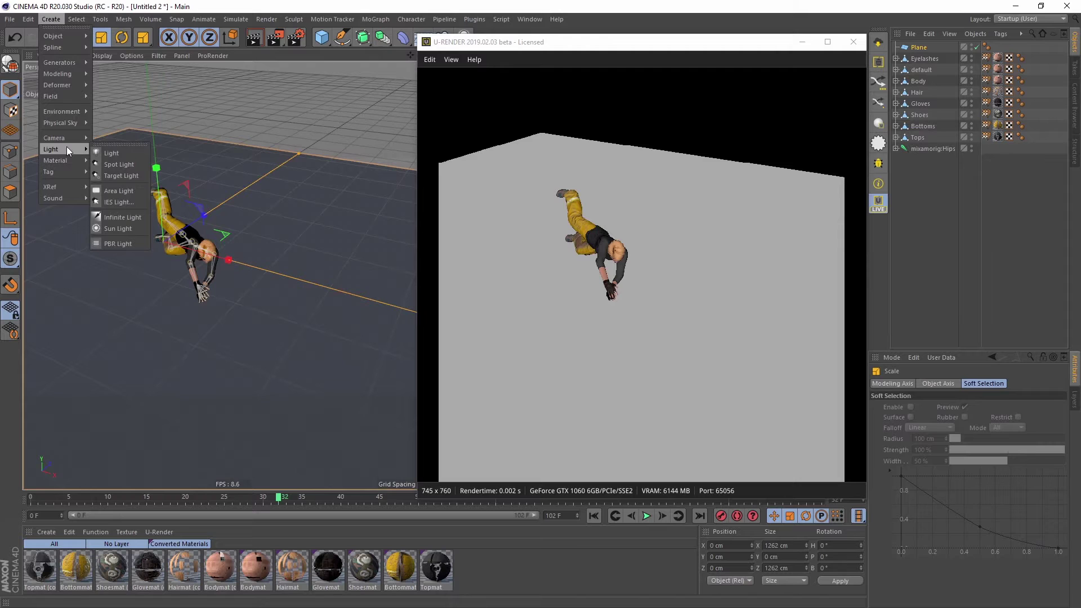
pyautogui.click(115, 161)
pyautogui.hotkey('alt', 'g')
pyautogui.doubleClick(915, 46)
pyautogui.write('Light_grp')
pyautogui.press('Return')
# Step: Move the spot light backwards along its own axis to a Z position of about -589 cm
pyautogui.click(923, 58)
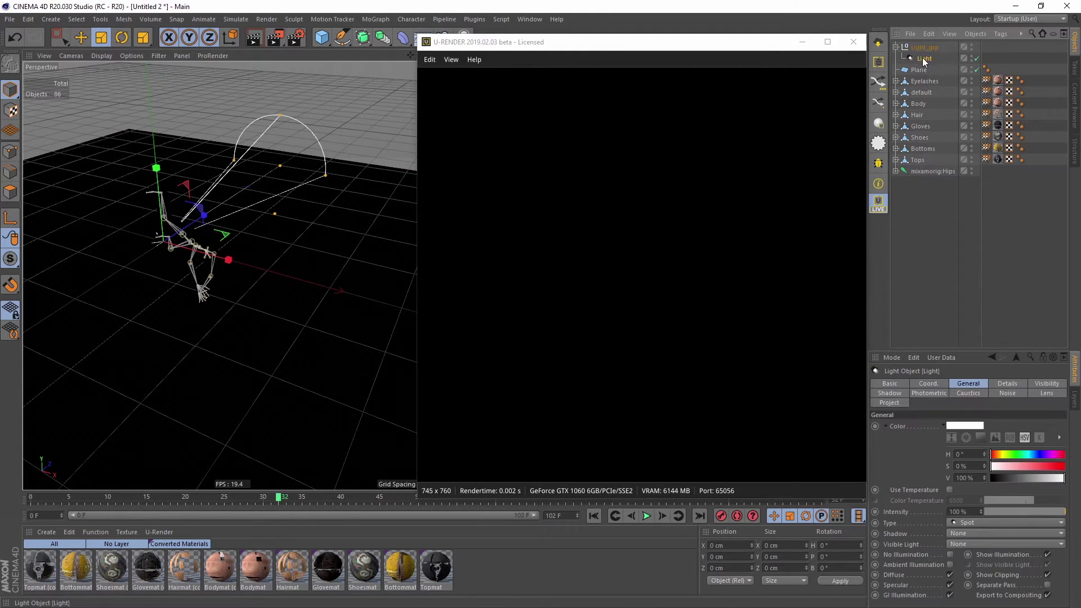
pyautogui.press('e')
pyautogui.moveTo(201, 217); pyautogui.dragTo(6, 365)
pyautogui.scroll(-4, 234, 292)
pyautogui.moveTo(124, 321); pyautogui.dragTo(86, 348)
# Step: Rotate Light_grp so the spot light shines down on the floor, and shift the group towards the diving character
pyautogui.click(924, 47)
pyautogui.press('r')
pyautogui.moveTo(172, 231); pyautogui.dragTo(241, 257)
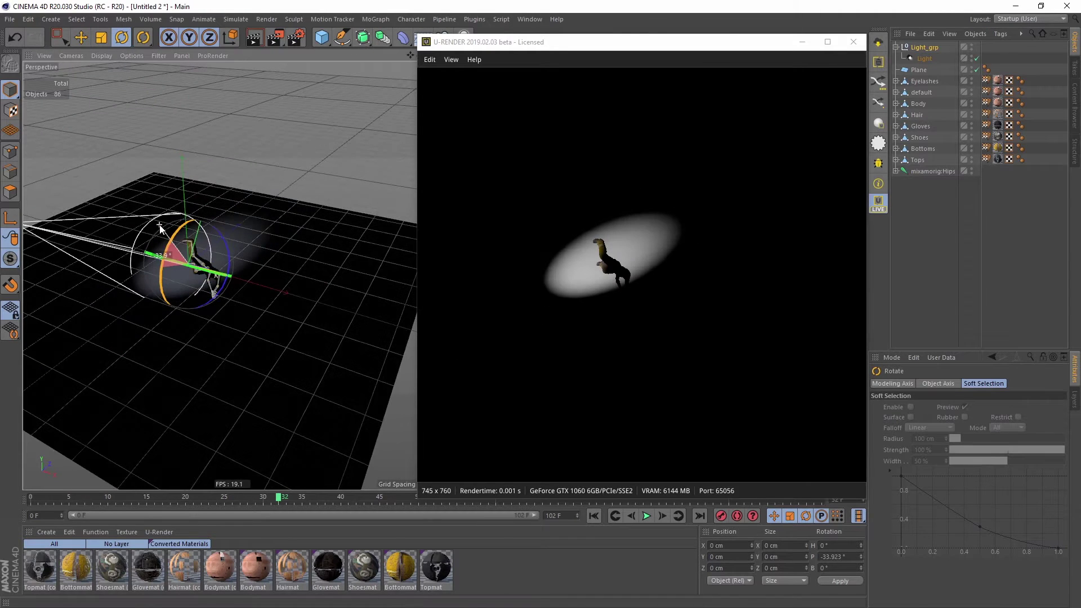
pyautogui.press('e')
pyautogui.moveTo(248, 260); pyautogui.dragTo(271, 304)
pyautogui.press('r')
pyautogui.moveTo(197, 295); pyautogui.dragTo(203, 281)
# Step: Move the spot light farther back along its axis to a Z position of about -854 cm
pyautogui.click(924, 59)
pyautogui.press('e')
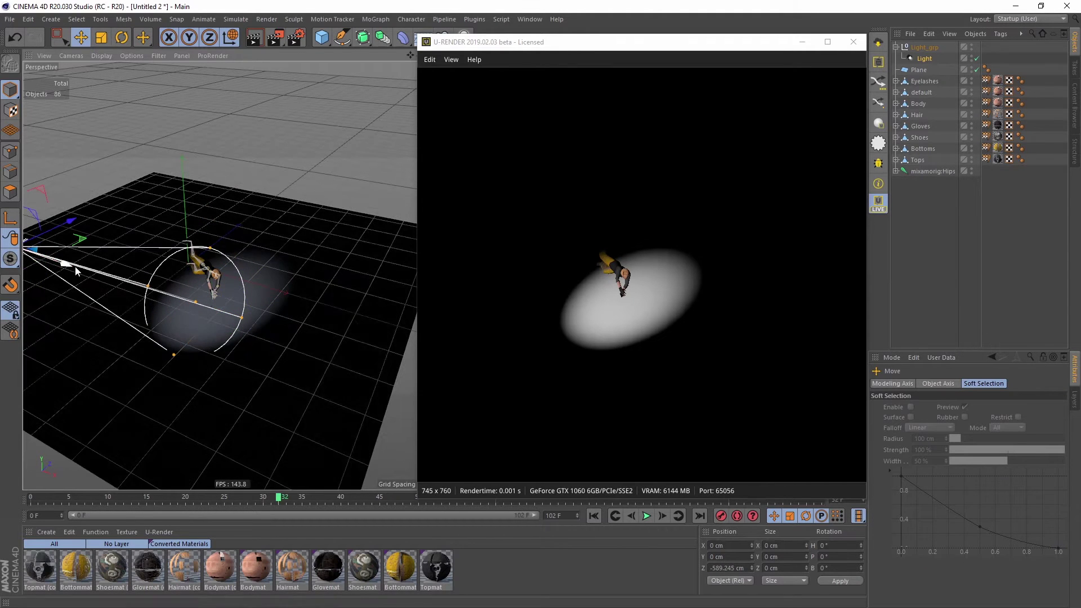
pyautogui.moveTo(71, 263); pyautogui.dragTo(34, 302)
# Step: Add a U-RENDER Light Tag to the spot light
pyautogui.rightClick(924, 56)
pyautogui.moveTo(1009, 163)
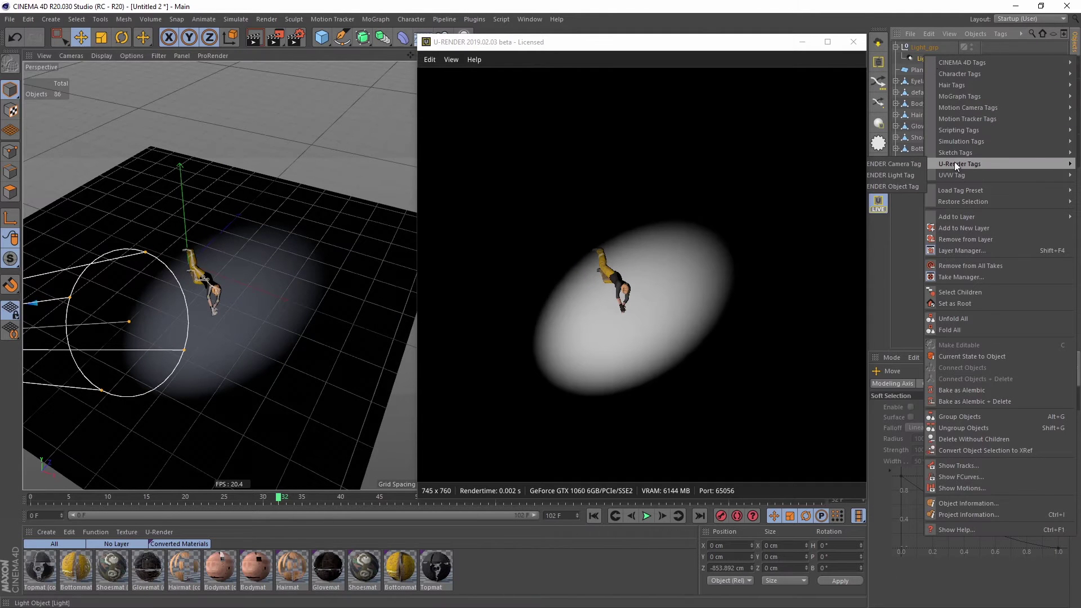
pyautogui.click(917, 174)
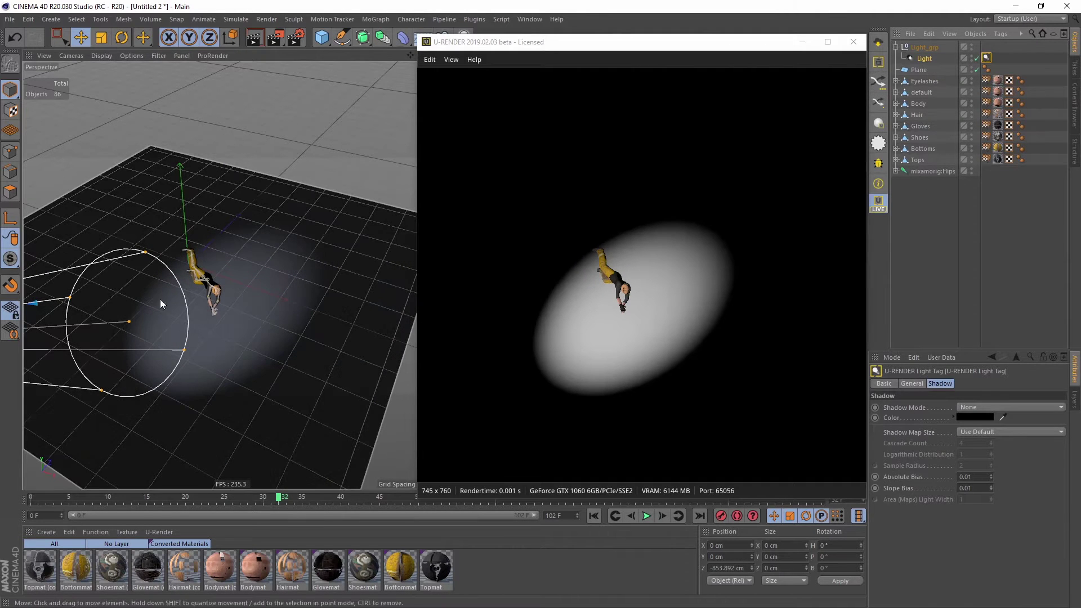
# Step: Set the light tag's Shadow Mode to Hard and both its Absolute Bias and Slope Bias to 0
pyautogui.scroll(5, 202, 297)
pyautogui.keyDown('alt'); pyautogui.moveTo(202, 297); pyautogui.dragTo(205, 266); pyautogui.keyUp('alt')
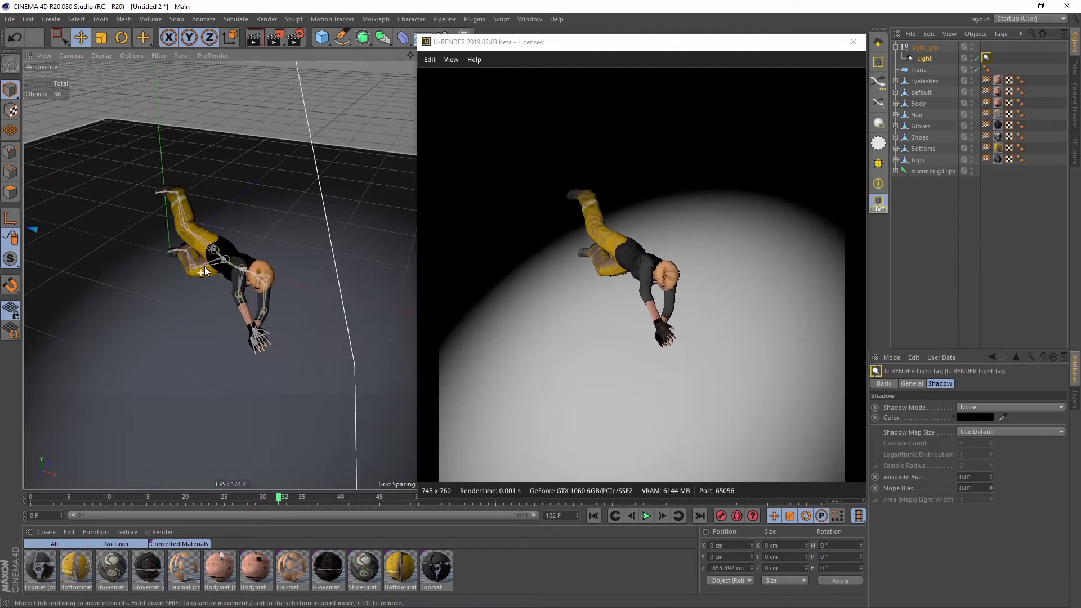
pyautogui.click(975, 407)
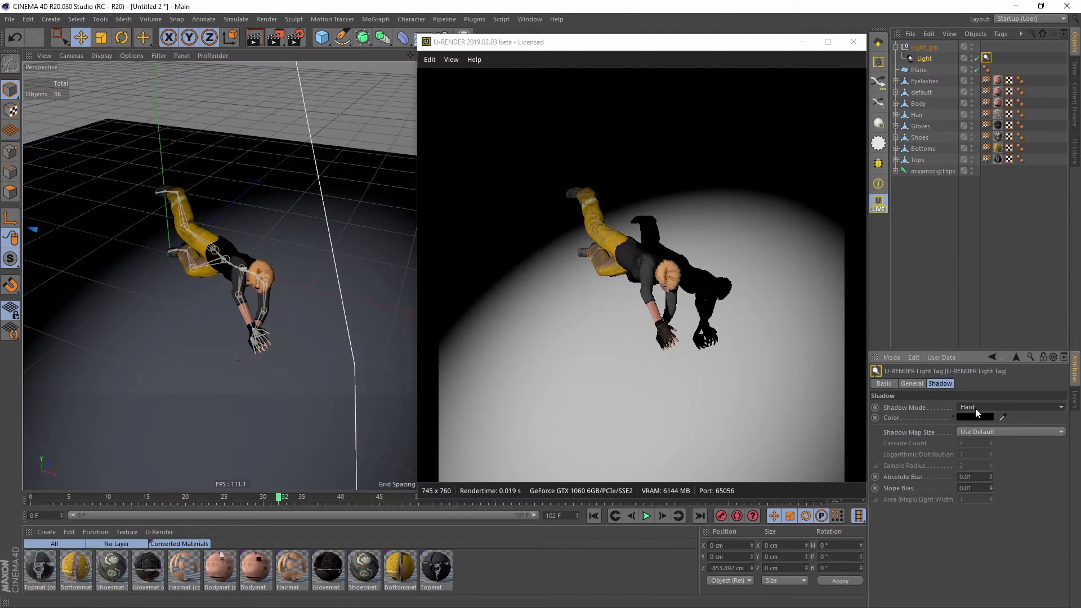
pyautogui.moveTo(974, 476); pyautogui.dragTo(857, 470)
pyautogui.write('0')
pyautogui.press('Tab')
pyautogui.write('0')
pyautogui.press('Return')
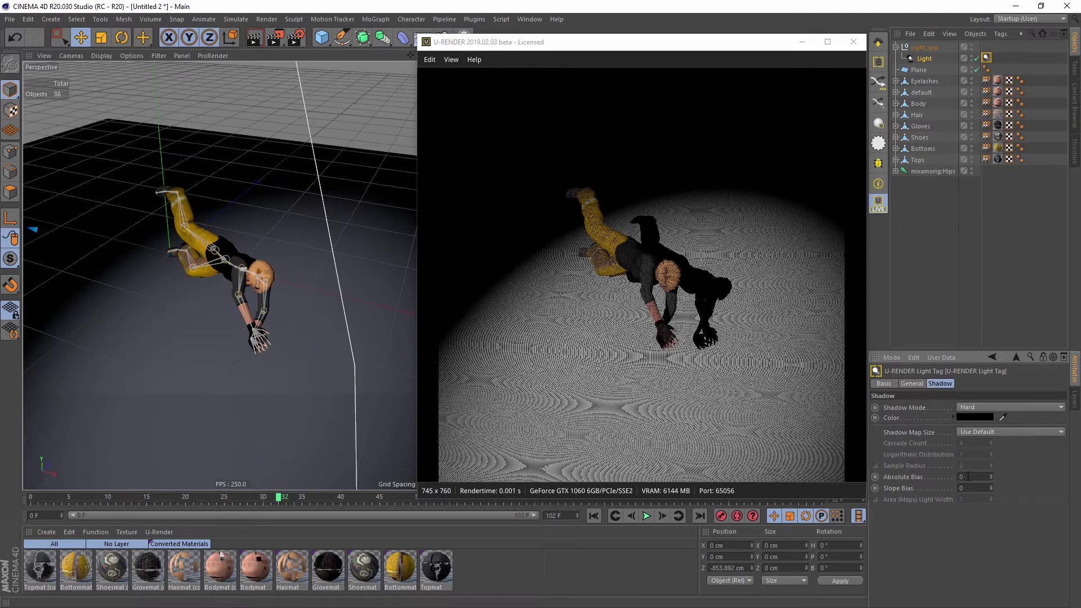
# Step: Set the light tag's Absolute Bias and Slope Bias to 0.001 and its Shadow Mode to Soft Edges
pyautogui.write('.001')
pyautogui.press('Return')
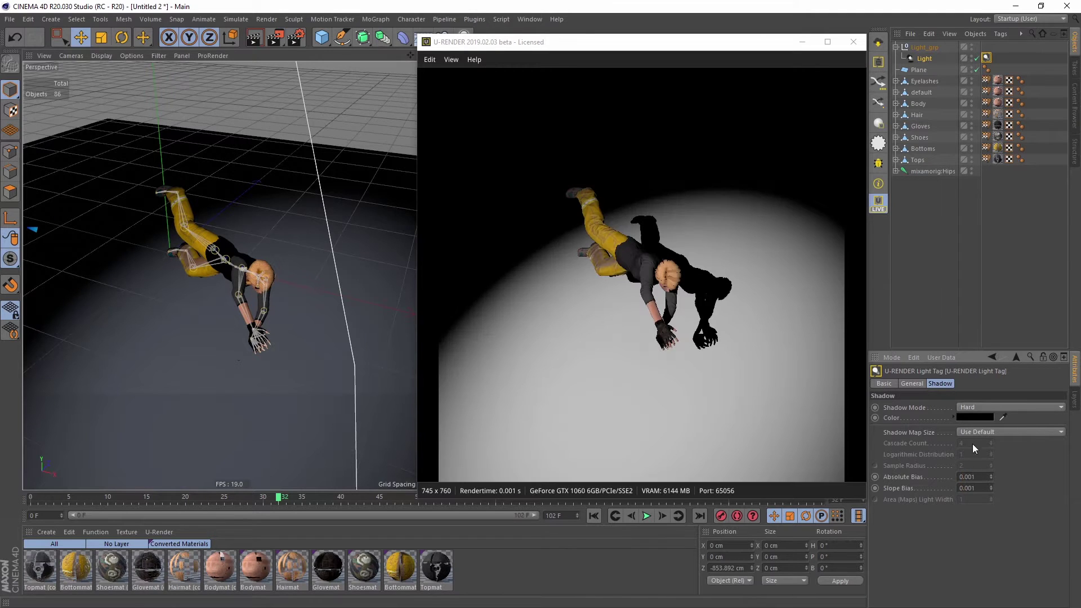
pyautogui.scroll(-1, 971, 410)
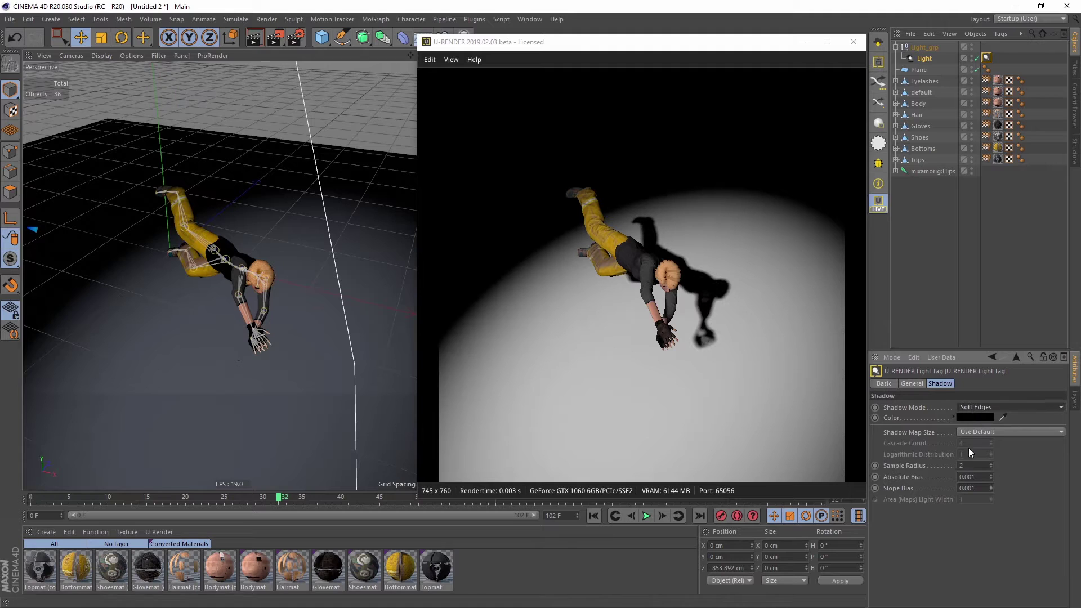
# Step: Set the light tag's shadow Sample Radius to 0.5 and choose a specific Shadow Map Size instead of the default
pyautogui.moveTo(967, 466); pyautogui.dragTo(950, 467)
pyautogui.write('0.5')
pyautogui.press('Return')
pyautogui.click(997, 430)
pyautogui.click(981, 506)
# Step: Widen the spot light's Outer Angle to 60° in its light tag and scrub the animation back to frame 1
pyautogui.moveTo(284, 497); pyautogui.dragTo(178, 495)
pyautogui.click(919, 384)
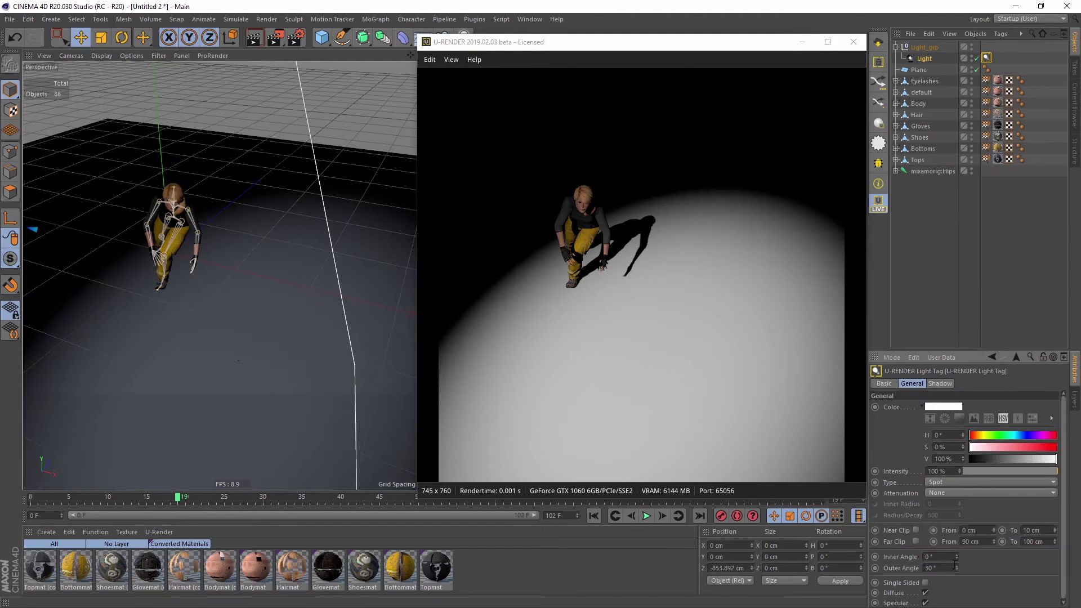
pyautogui.moveTo(955, 566); pyautogui.dragTo(955, 548)
pyautogui.keyDown('alt'); pyautogui.moveTo(164, 231); pyautogui.dragTo(197, 480, button='right'); pyautogui.keyUp('alt')
pyautogui.moveTo(178, 497); pyautogui.dragTo(38, 502)
pyautogui.keyDown('alt'); pyautogui.moveTo(197, 107); pyautogui.dragTo(233, 231, button='middle'); pyautogui.keyUp('alt')
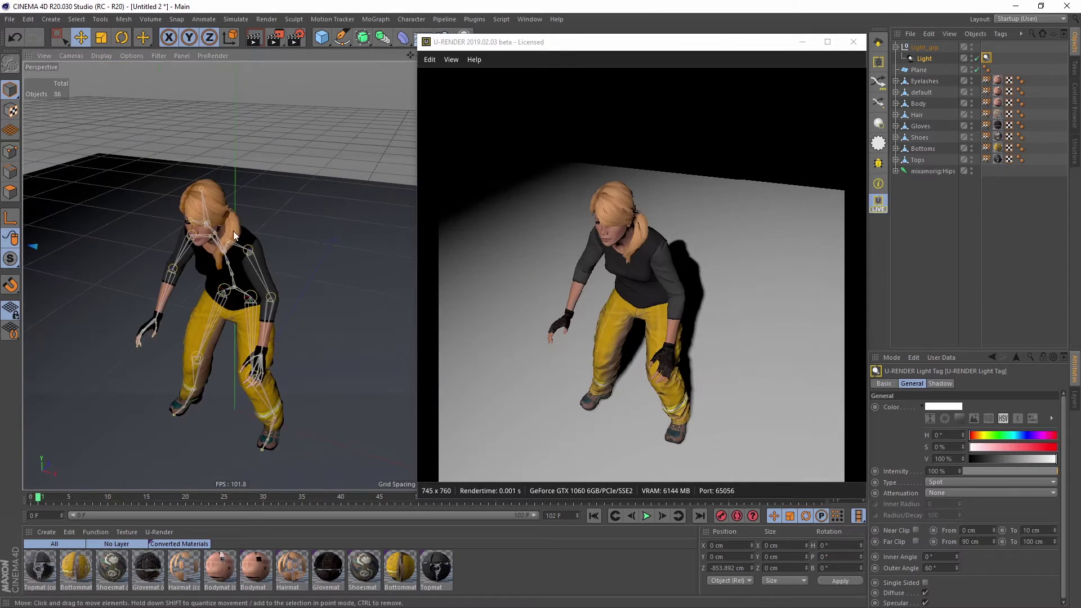
pyautogui.keyDown('alt'); pyautogui.moveTo(222, 286); pyautogui.dragTo(217, 249); pyautogui.keyUp('alt')
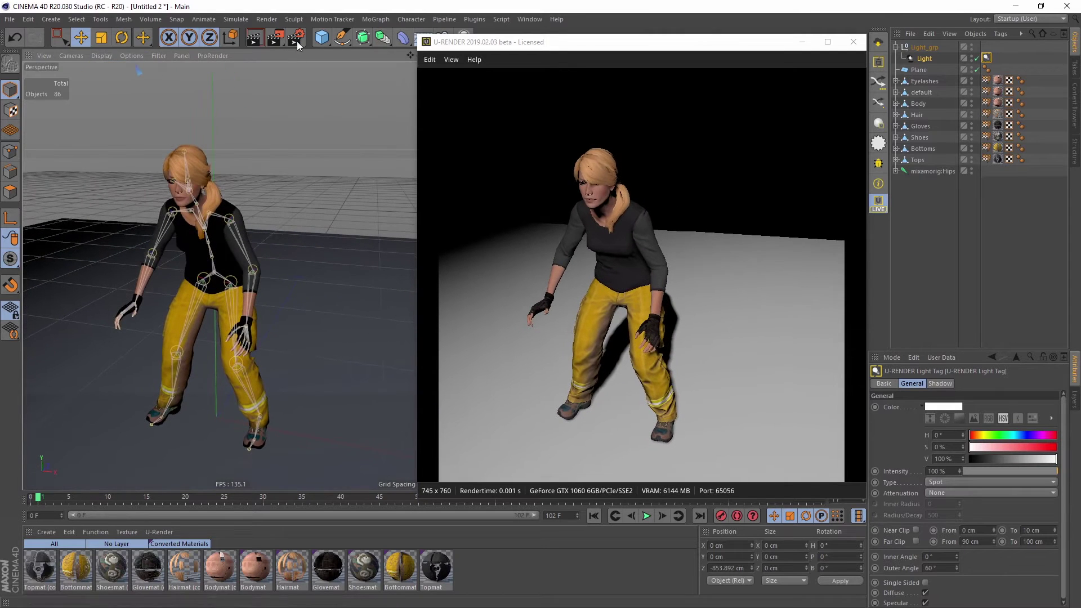
# Step: Load wood_03_010-exp-2.hdr as the Global Environment Map in the U-RENDER render settings
pyautogui.click(295, 38)
pyautogui.moveTo(407, 33); pyautogui.dragTo(154, 133)
pyautogui.click(362, 247)
pyautogui.scroll(-5, 332, 523)
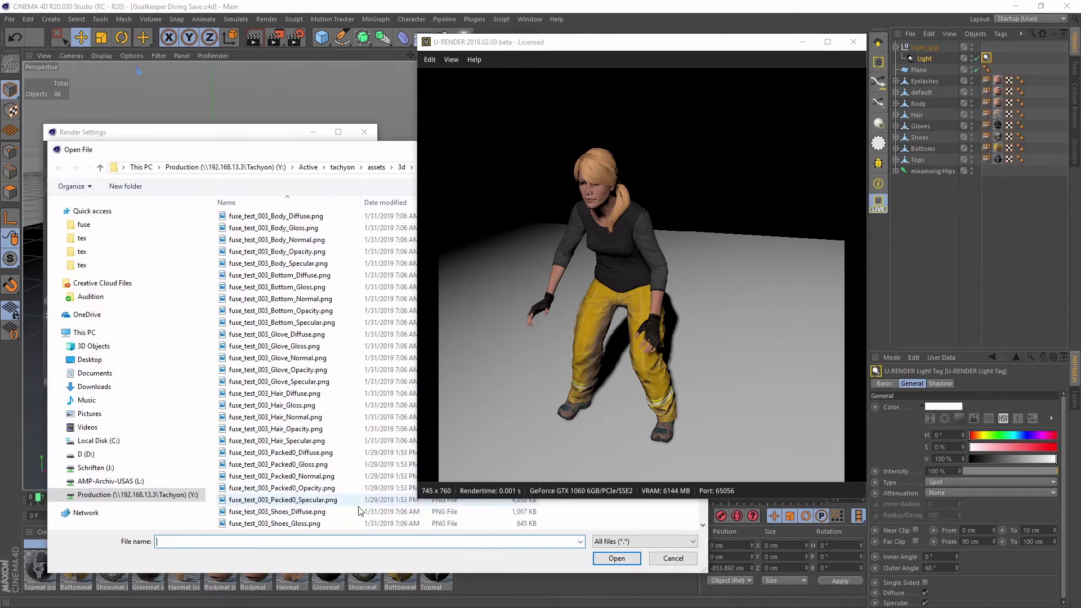
pyautogui.click(319, 525)
pyautogui.click(614, 559)
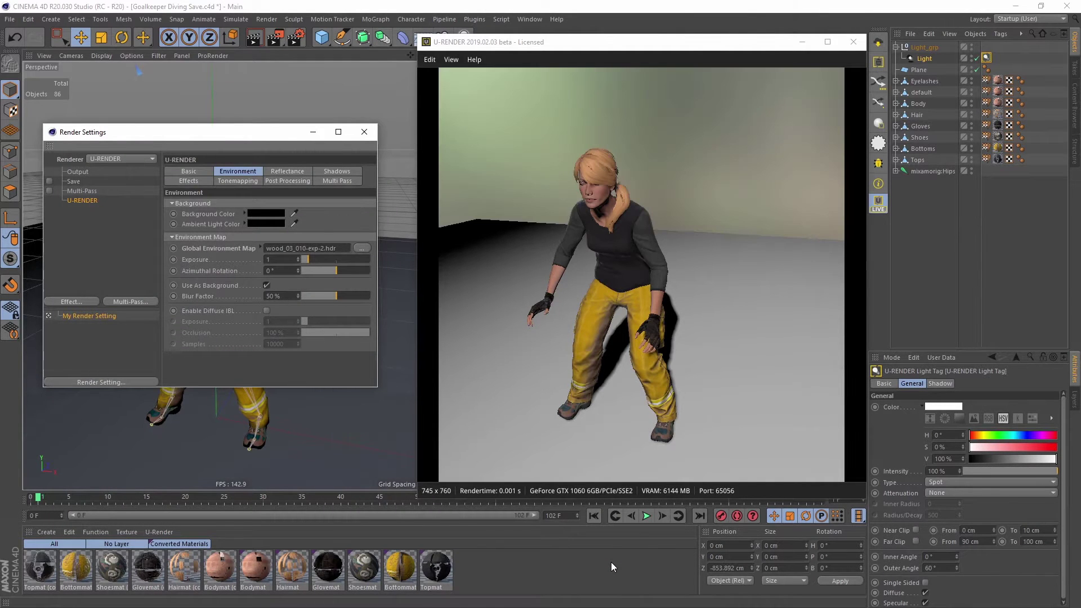
# Step: Enable Diffuse IBL for the environment map, put the Render Settings away, and scrub the animation to frame 2
pyautogui.click(267, 311)
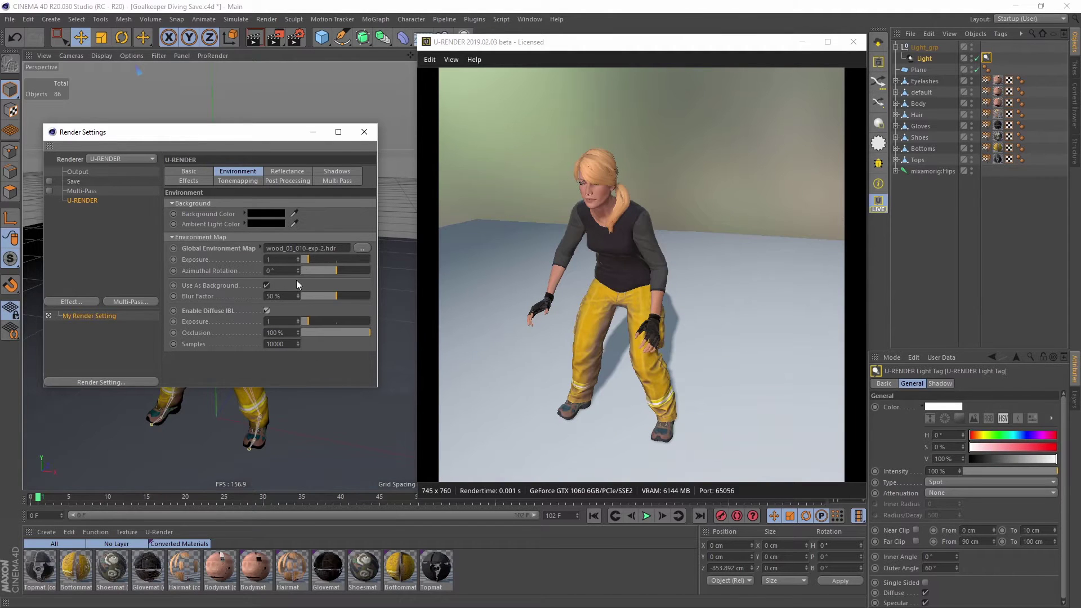
pyautogui.click(316, 132)
pyautogui.keyDown('alt'); pyautogui.moveTo(236, 248); pyautogui.dragTo(213, 257); pyautogui.keyUp('alt')
pyautogui.moveTo(38, 496); pyautogui.dragTo(46, 497)
pyautogui.keyDown('alt'); pyautogui.moveTo(242, 256); pyautogui.dragTo(151, 272); pyautogui.keyUp('alt')
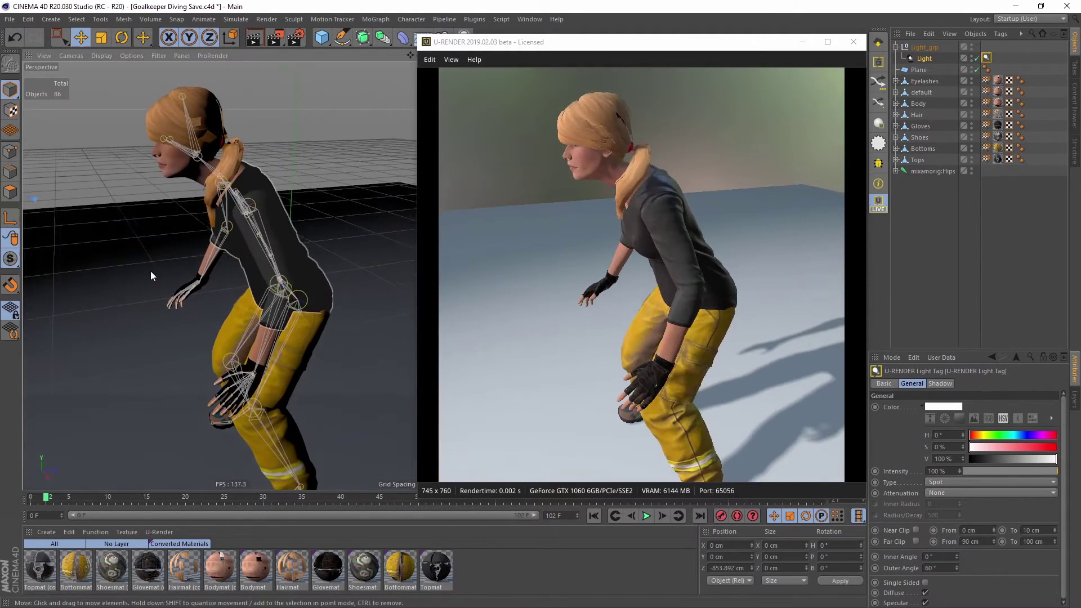
# Step: Turn off Invert for the glossiness texture in the Reflectance channel of the converted Topmat material
pyautogui.click(35, 568)
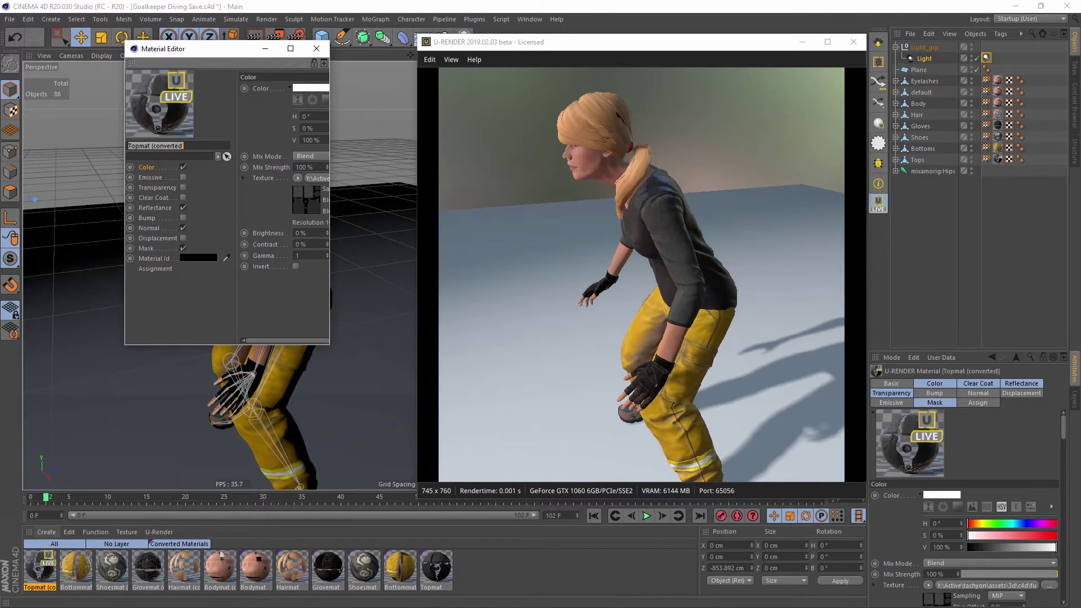
pyautogui.moveTo(329, 344); pyautogui.dragTo(465, 402)
pyautogui.moveTo(314, 46); pyautogui.dragTo(230, 91)
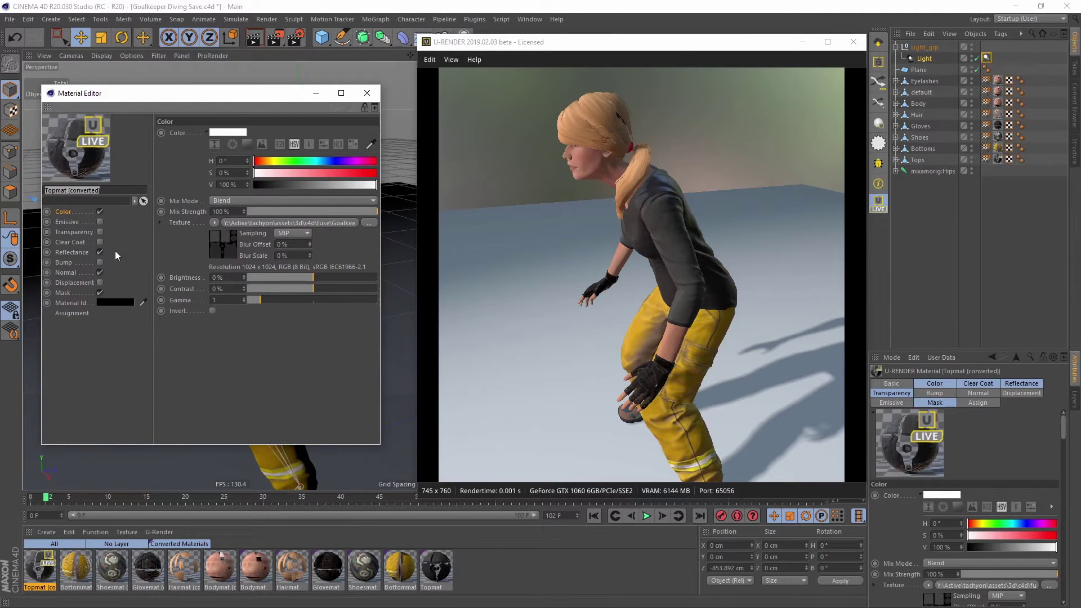
pyautogui.click(82, 252)
pyautogui.moveTo(376, 321); pyautogui.dragTo(380, 411)
pyautogui.click(225, 398)
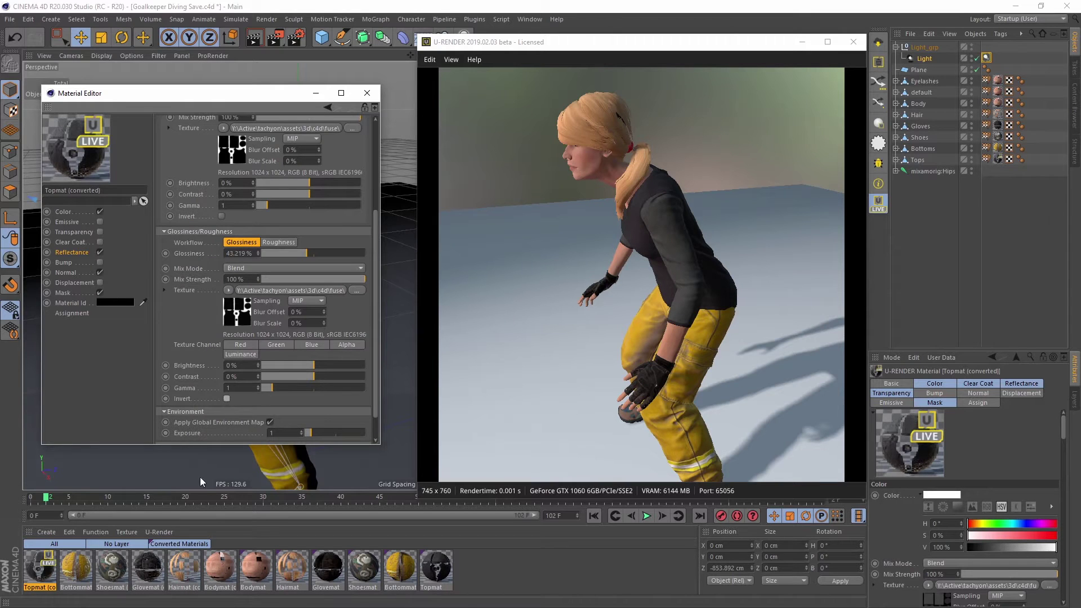
# Step: Turn off the glossiness texture's Invert option in the remaining converted materials, including Bottommat, Glovemat, Hairmat and Bodymat, and close the material editor
pyautogui.click(69, 570)
pyautogui.click(148, 567)
pyautogui.click(226, 398)
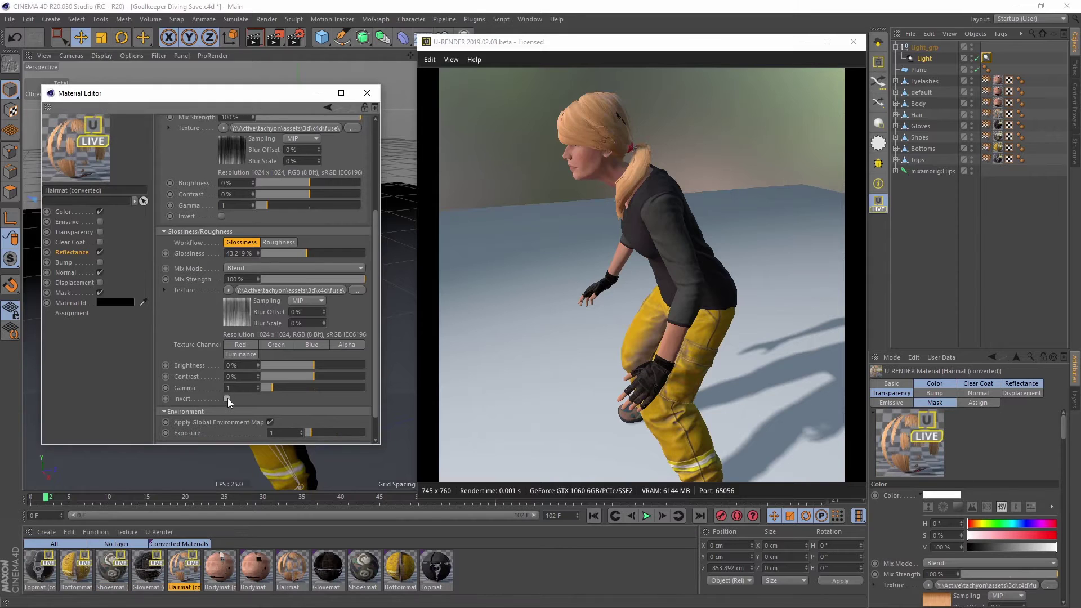
pyautogui.click(219, 568)
pyautogui.moveTo(293, 93); pyautogui.dragTo(290, 266)
pyautogui.keyDown('alt'); pyautogui.moveTo(270, 212); pyautogui.dragTo(211, 181); pyautogui.keyUp('alt')
pyautogui.scroll(4, 236, 125)
pyautogui.click(360, 265)
# Step: Rename the polygon object "default" to "Eyes"
pyautogui.click(923, 93)
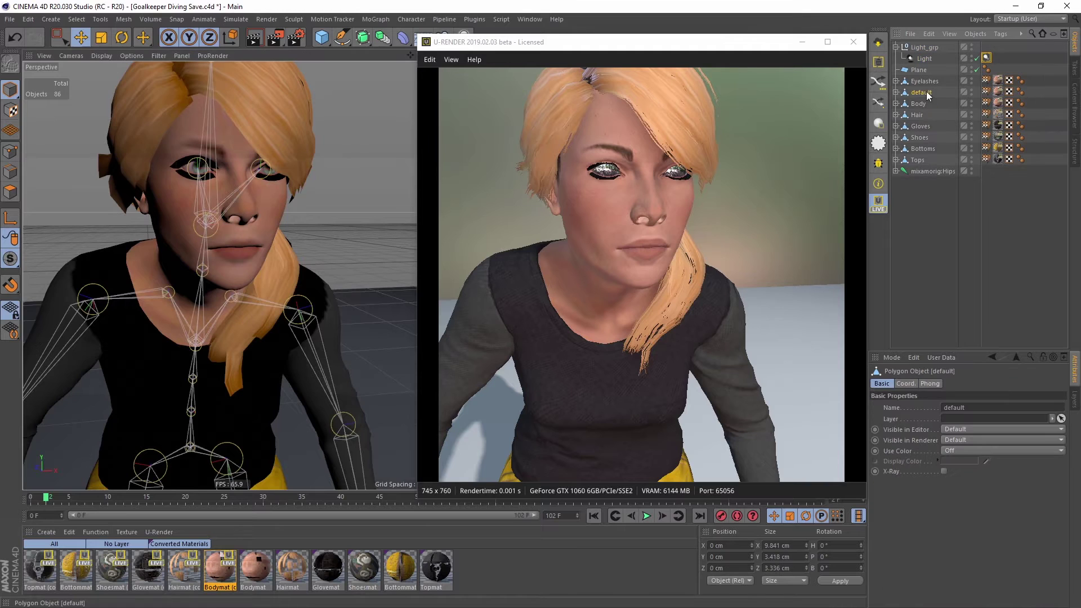
pyautogui.click(972, 95)
pyautogui.doubleClick(922, 93)
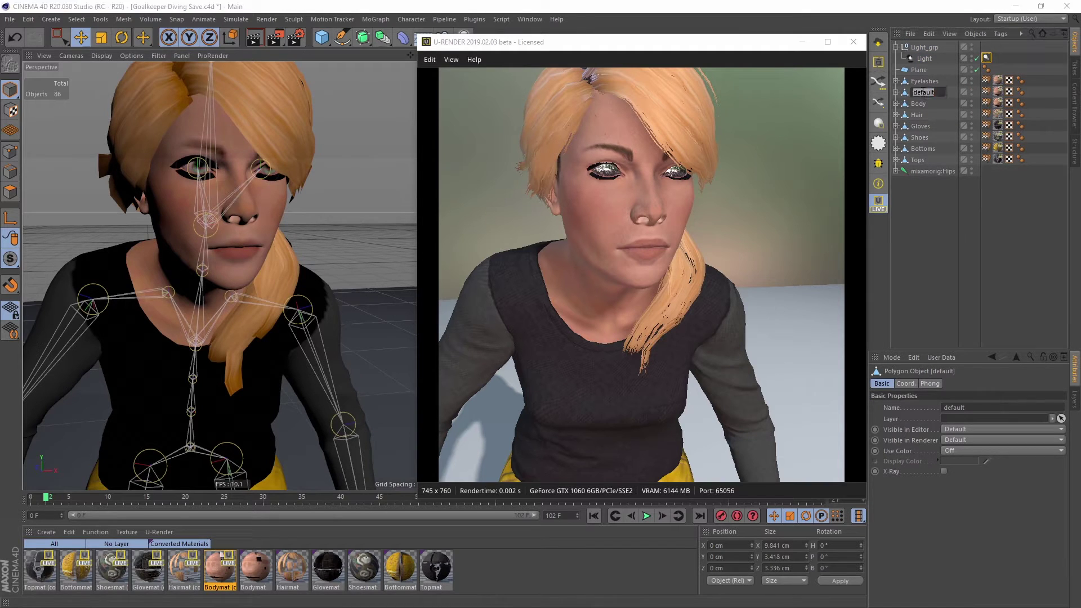
pyautogui.press('Return')
# Step: Duplicate the converted Bodymat material and name the copy "Eyes"
pyautogui.click(998, 92)
pyautogui.keyDown('ctrl'); pyautogui.moveTo(220, 568); pyautogui.dragTo(40, 568); pyautogui.keyUp('ctrl')
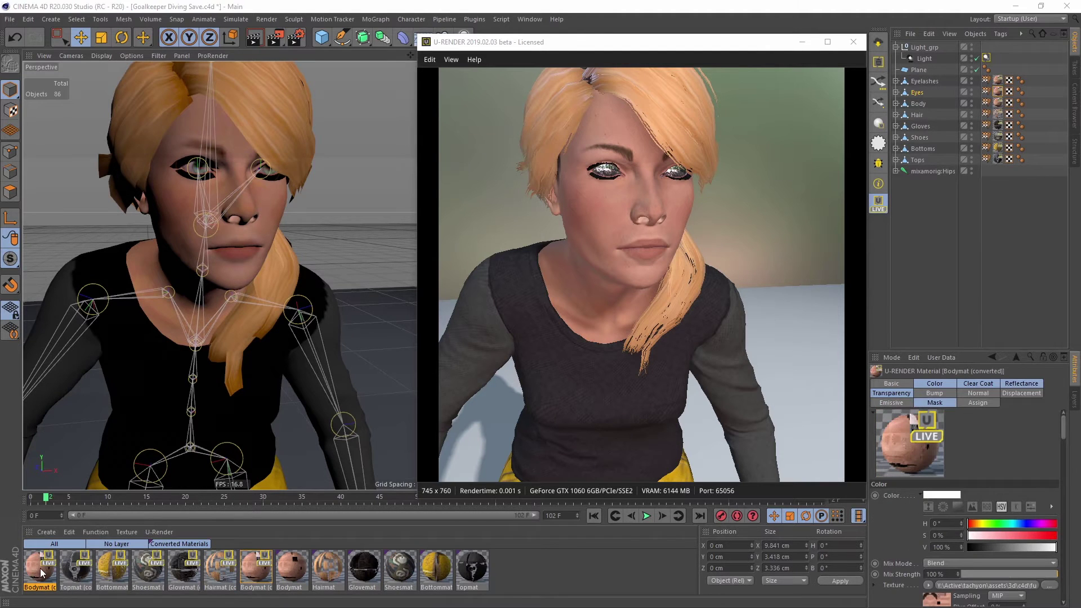
pyautogui.doubleClick(39, 568)
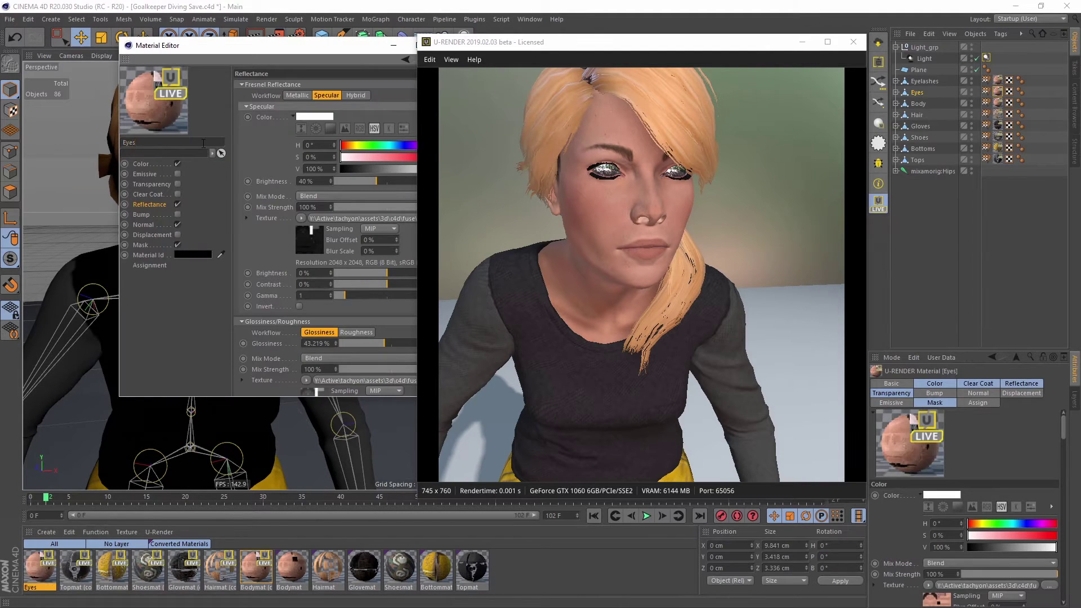
# Step: Set the Eyes material's specular and glossiness texture Mix Strength to 0% and specular Brightness to 6%, and replace the Eyes object's old material with it
pyautogui.moveTo(337, 43); pyautogui.dragTo(261, 89)
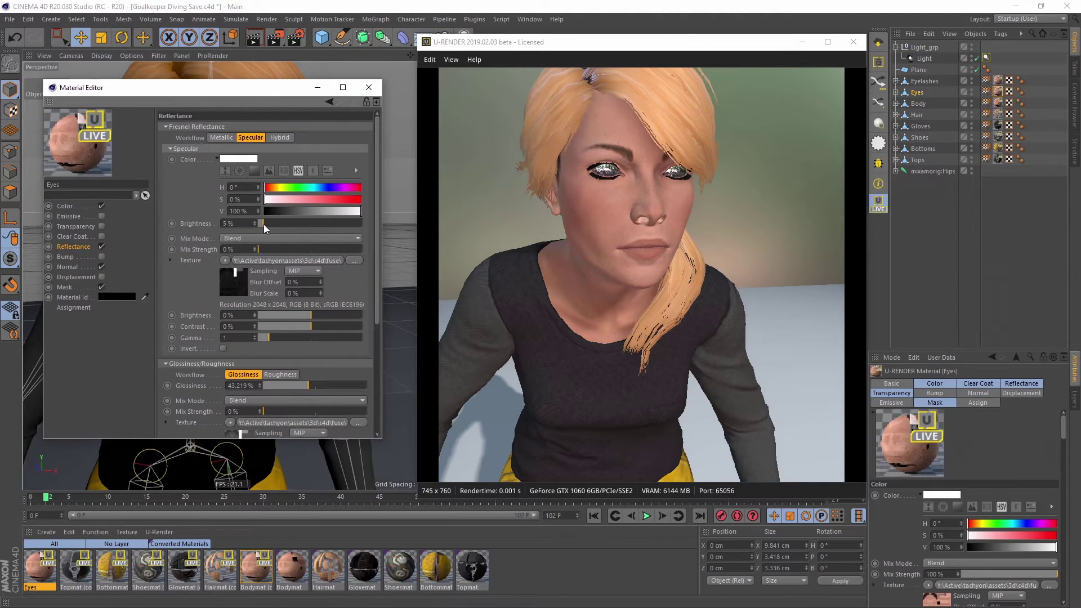
pyautogui.moveTo(39, 567); pyautogui.dragTo(921, 92)
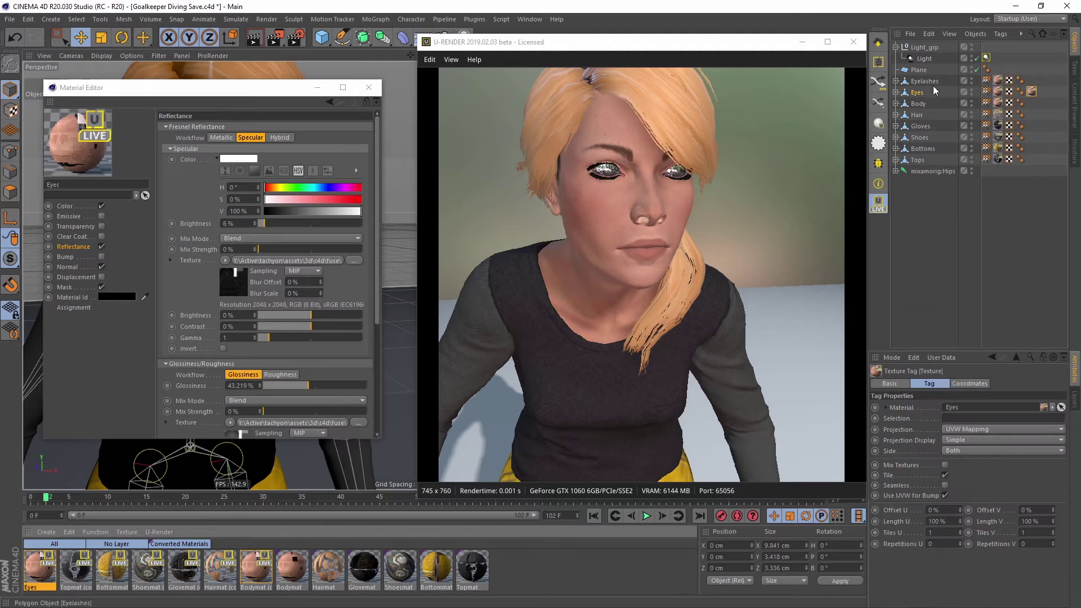
pyautogui.click(995, 93)
pyautogui.press('Delete')
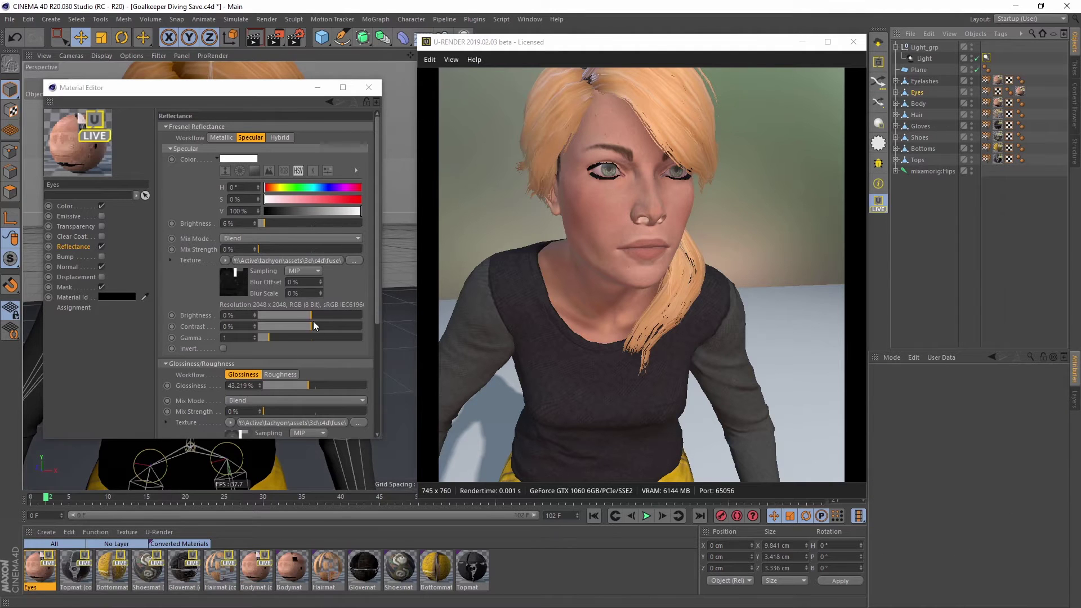
# Step: Raise the Eyes material's Glossiness to about 74%, disable its Mask channel, and close the material editor
pyautogui.moveTo(321, 387); pyautogui.dragTo(351, 391)
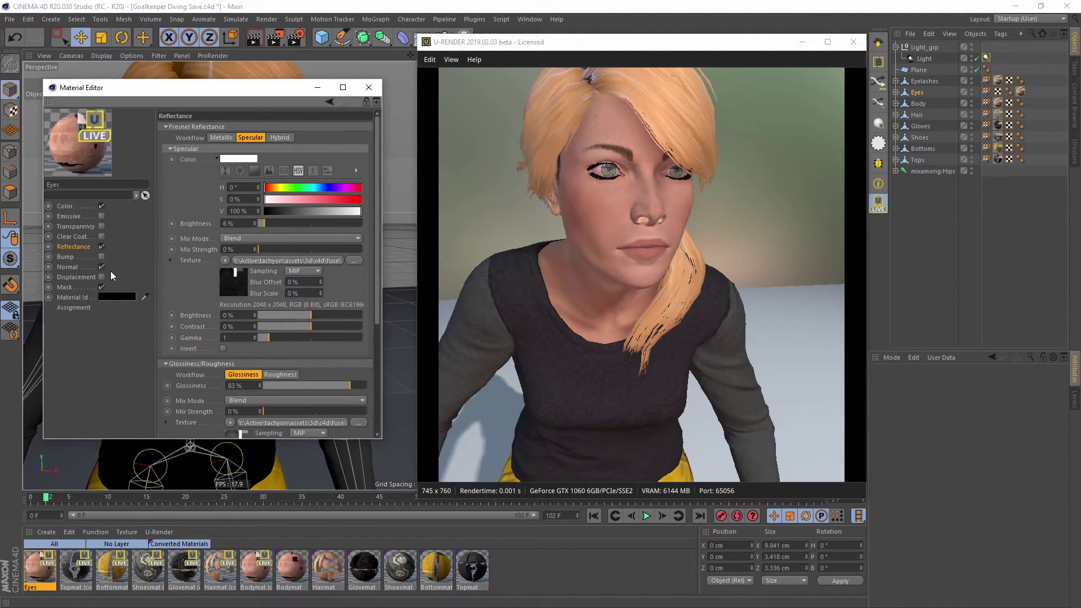
pyautogui.moveTo(186, 87); pyautogui.dragTo(181, 253)
pyautogui.moveTo(345, 551); pyautogui.dragTo(336, 552)
pyautogui.moveTo(217, 170)
pyautogui.keyDown('alt'); pyautogui.mouseDown()
pyautogui.moveTo(234, 172)
pyautogui.moveTo(189, 162)
pyautogui.moveTo(202, 166)
pyautogui.mouseUp(); pyautogui.keyUp('alt')
pyautogui.moveTo(176, 254); pyautogui.dragTo(175, 169)
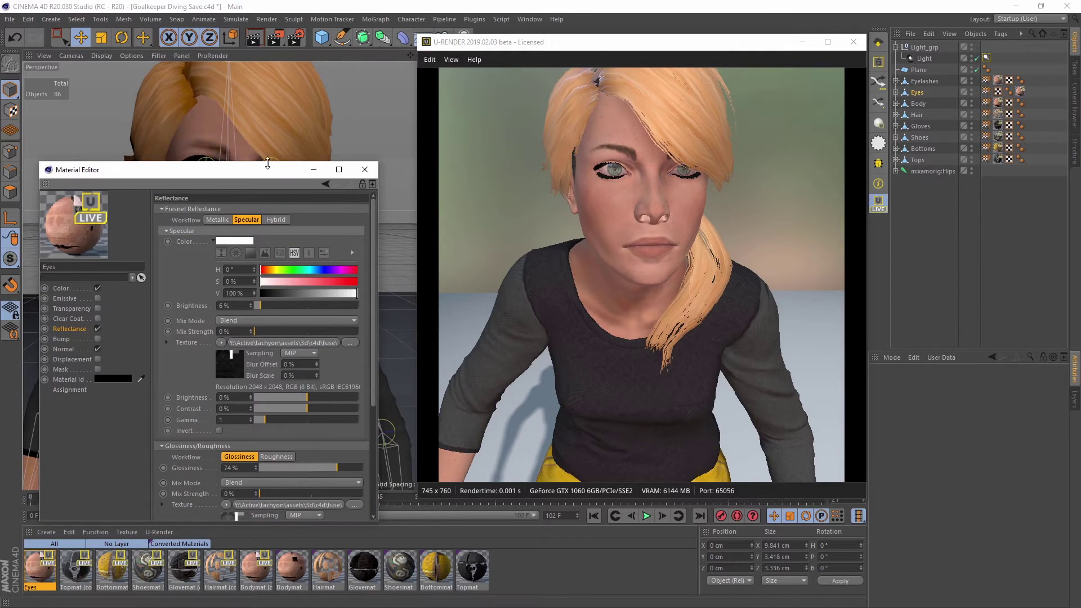
pyautogui.click(363, 170)
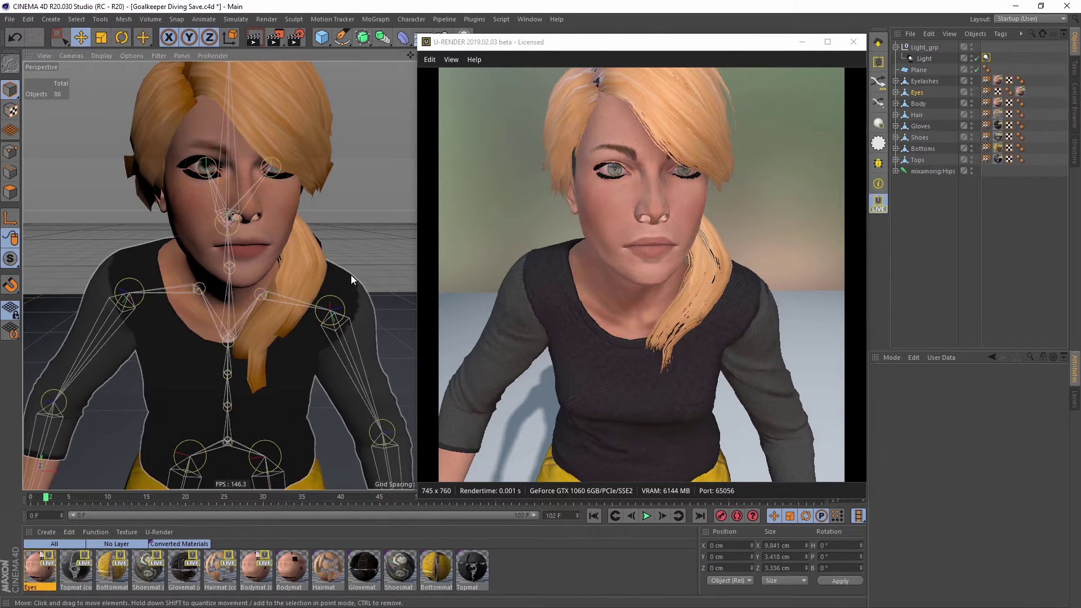
# Step: Duplicate the converted Bodymat material as "Lashes" and replace the Eyelashes object's old material with it
pyautogui.click(258, 570)
pyautogui.hotkey('ctrl', 'c')
pyautogui.hotkey('ctrl', 'v')
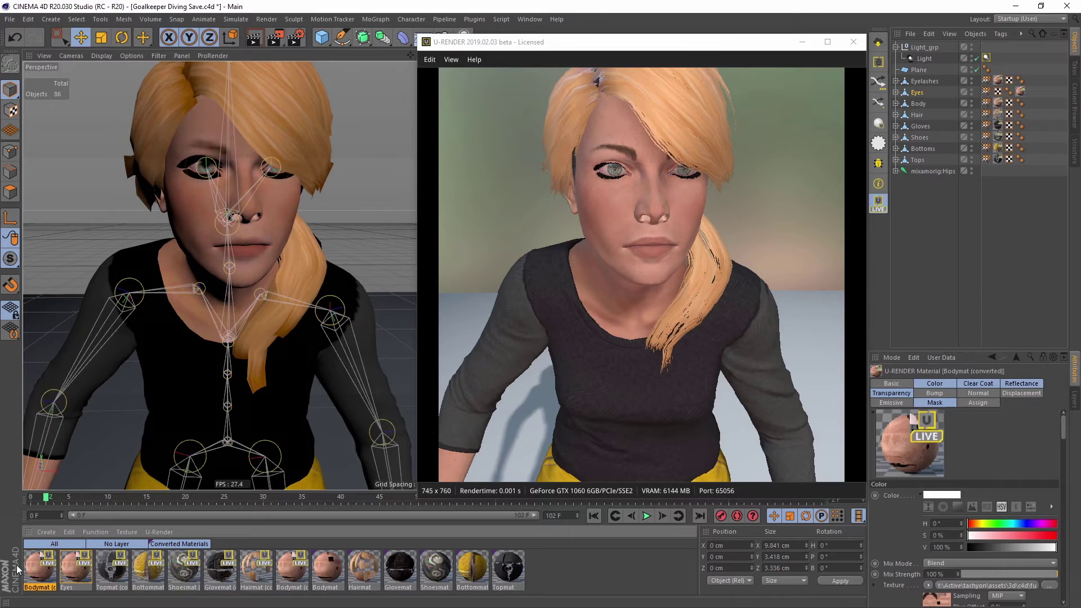
pyautogui.doubleClick(37, 568)
pyautogui.write('Lashes')
pyautogui.press('Return')
pyautogui.click(39, 546)
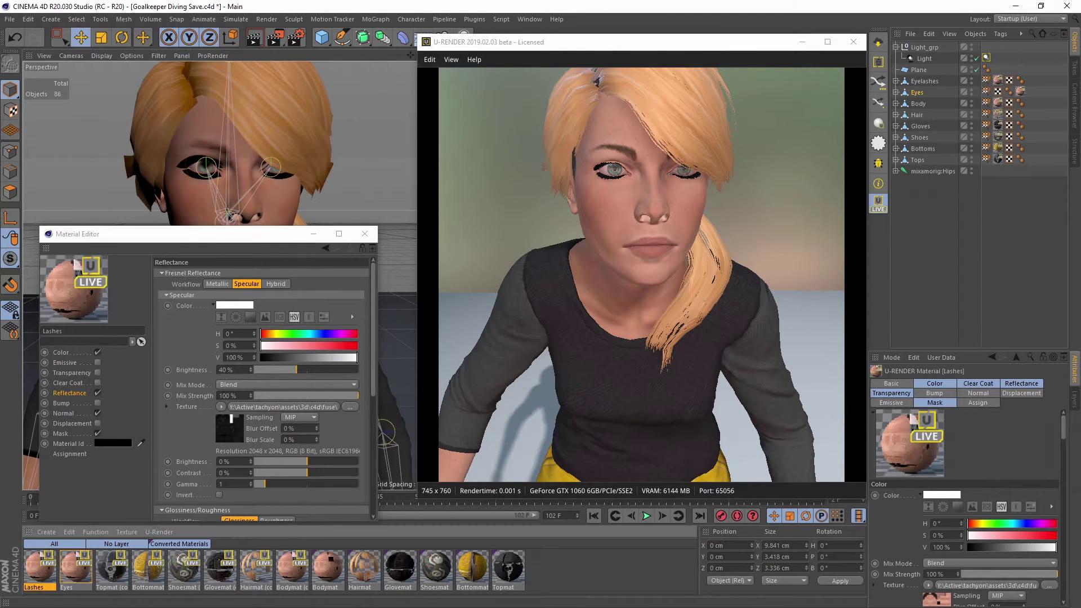
pyautogui.moveTo(927, 81); pyautogui.dragTo(929, 81)
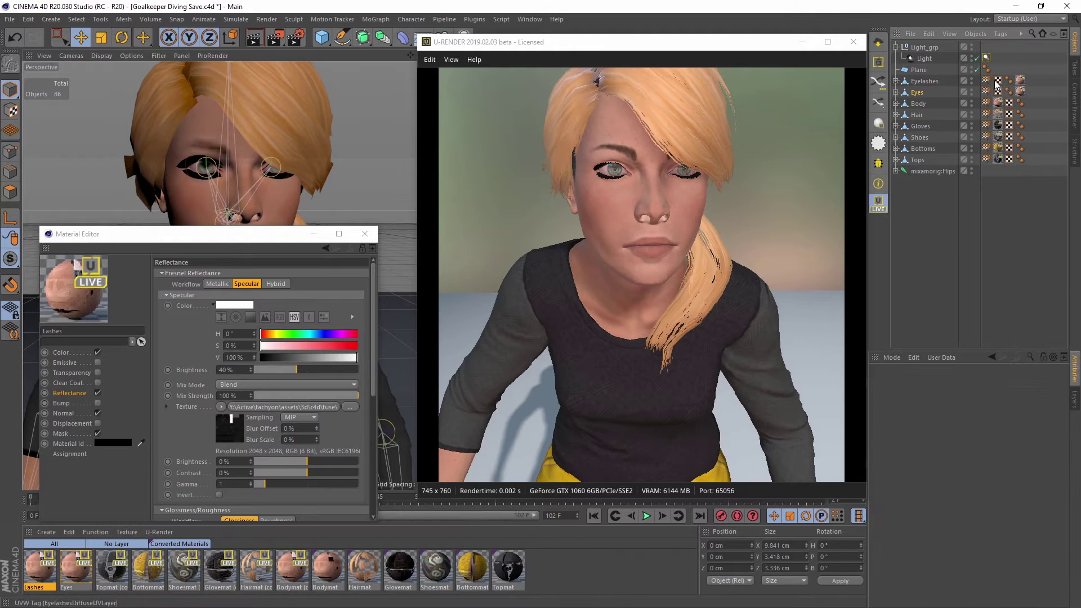
# Step: Enable Transparency in the Lashes material and copy the Mask texture into its Opacity texture, closing the material editor when done
pyautogui.click(60, 433)
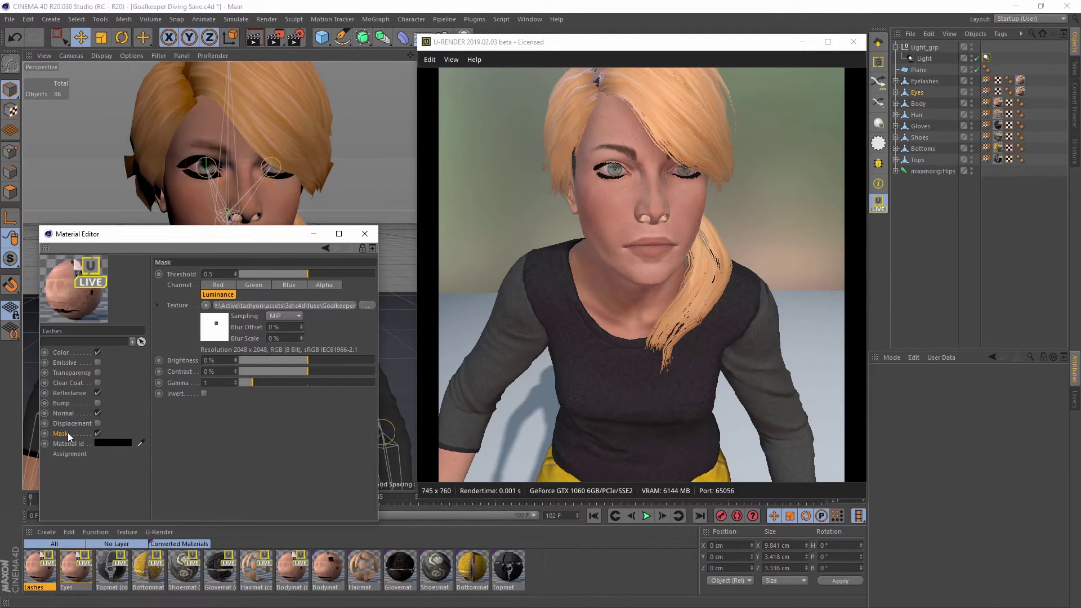
pyautogui.rightClick(184, 306)
pyautogui.click(208, 339)
pyautogui.click(76, 374)
pyautogui.click(98, 372)
pyautogui.click(206, 373)
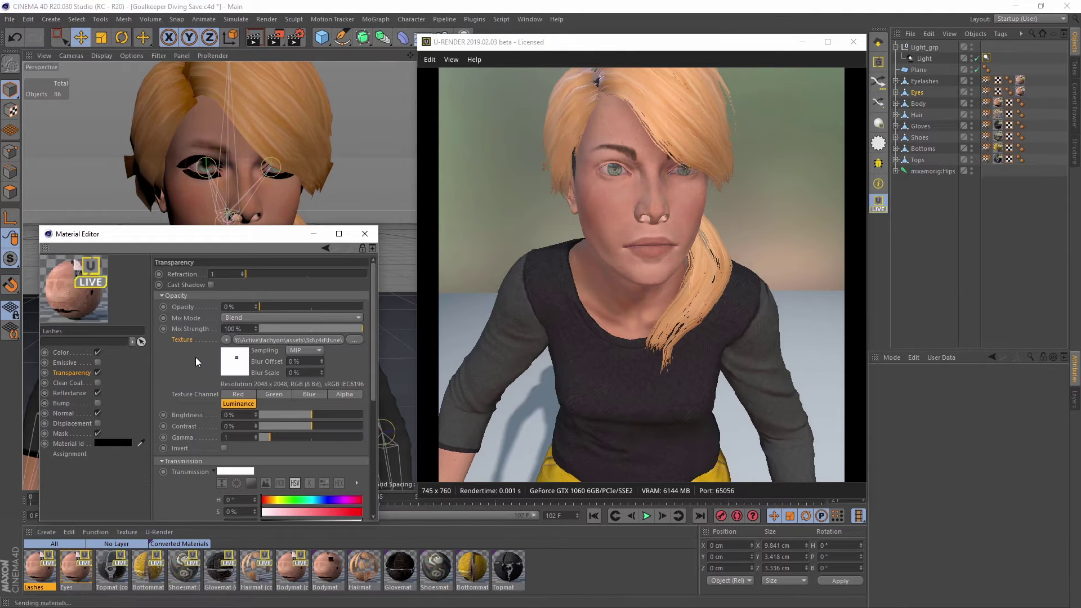
pyautogui.keyDown('alt'); pyautogui.moveTo(235, 177); pyautogui.dragTo(322, 143); pyautogui.keyUp('alt')
pyautogui.click(365, 234)
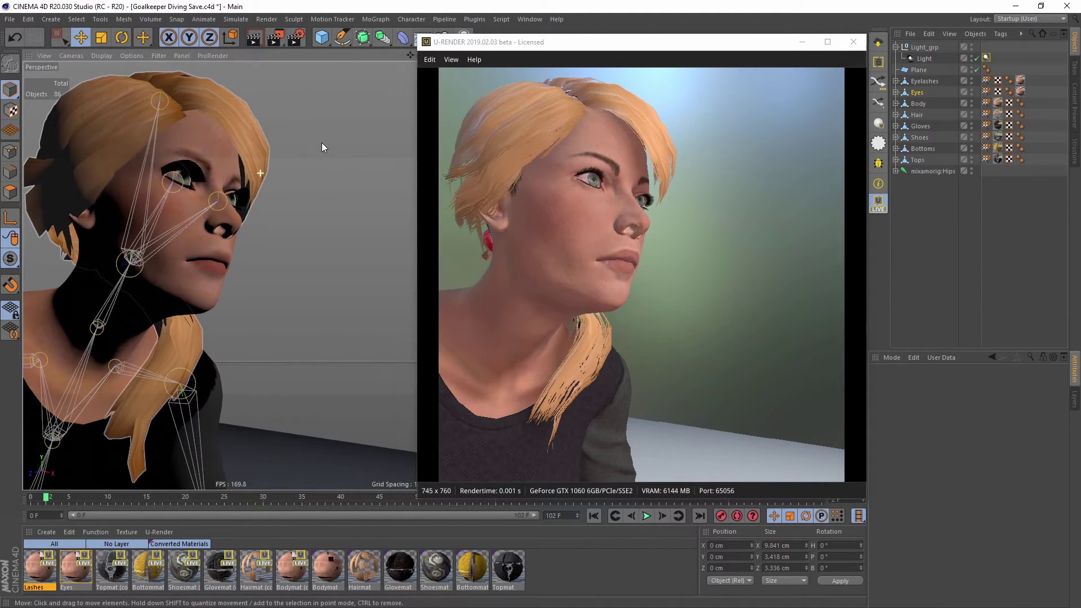
# Step: Add a U-RENDER Object Tag to the Hair object and turn off Backface Culling in it
pyautogui.click(251, 145)
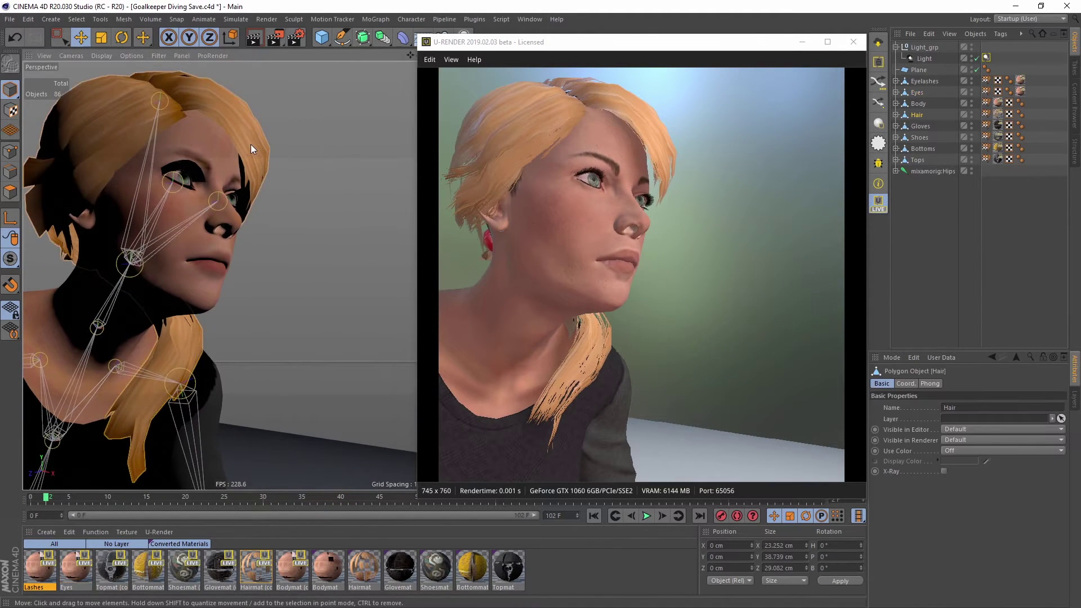
pyautogui.rightClick(921, 115)
pyautogui.moveTo(949, 222)
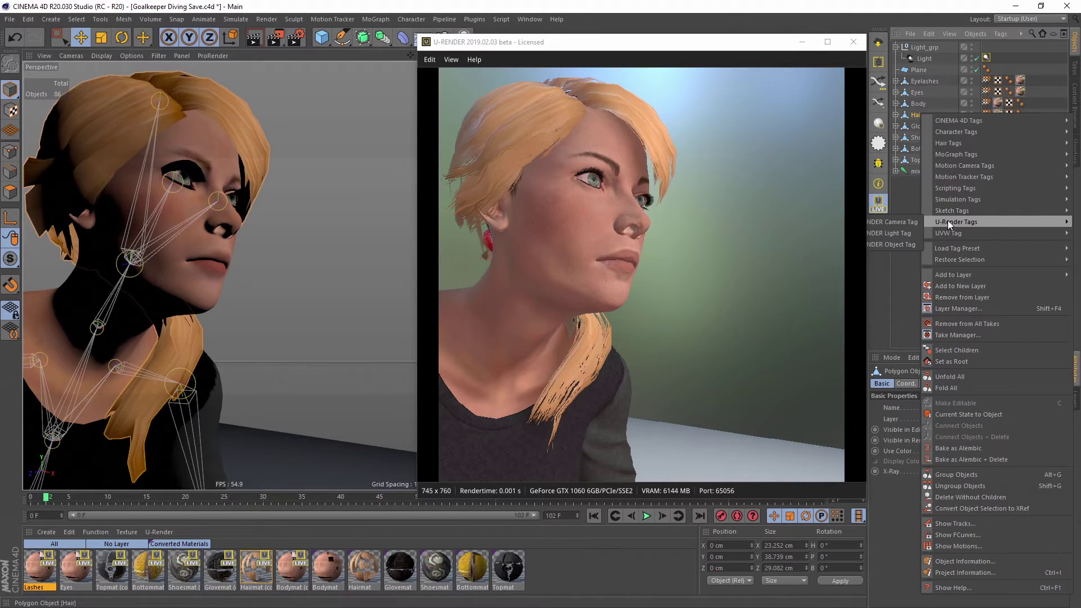
pyautogui.click(904, 242)
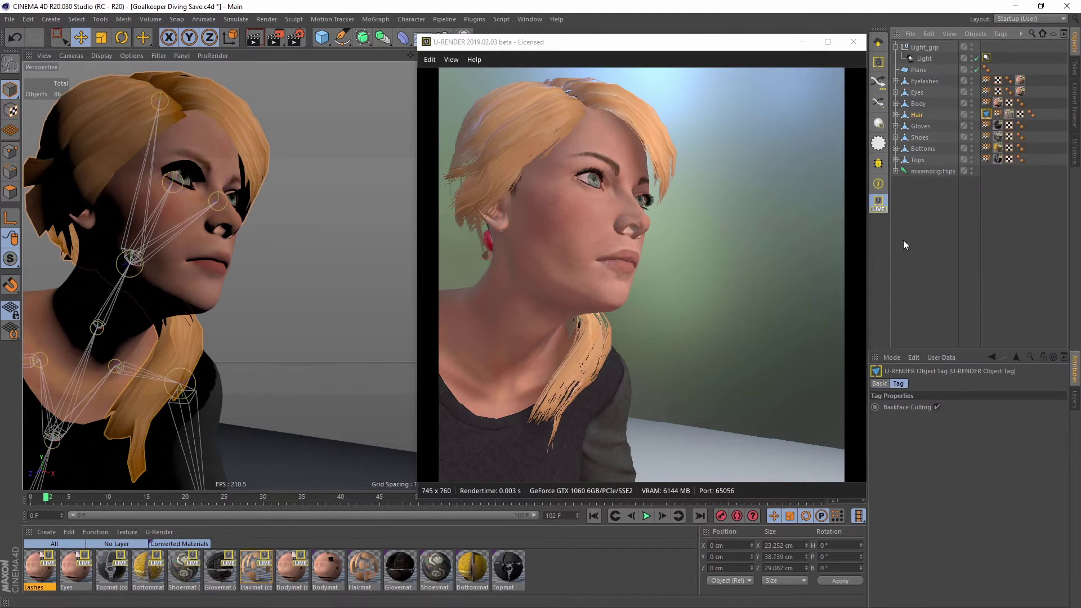
pyautogui.click(938, 407)
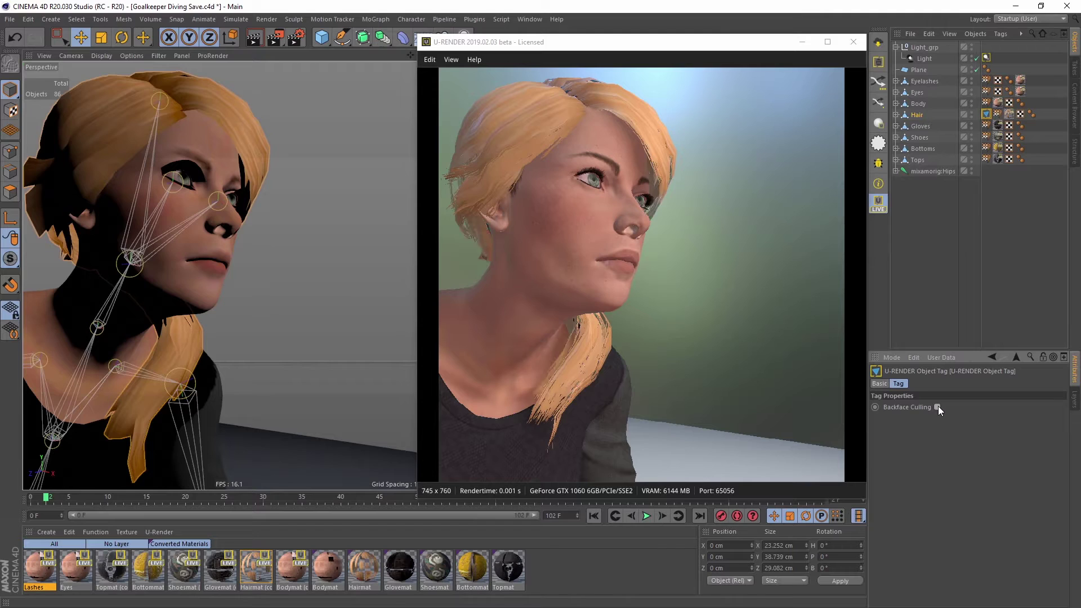
# Step: Examine the hair and the whole character in the live render from the front and from farther away
pyautogui.keyDown('alt'); pyautogui.moveTo(194, 149); pyautogui.dragTo(201, 200); pyautogui.keyUp('alt')
pyautogui.keyDown('alt'); pyautogui.moveTo(201, 199); pyautogui.dragTo(187, 215, button='right'); pyautogui.keyUp('alt')
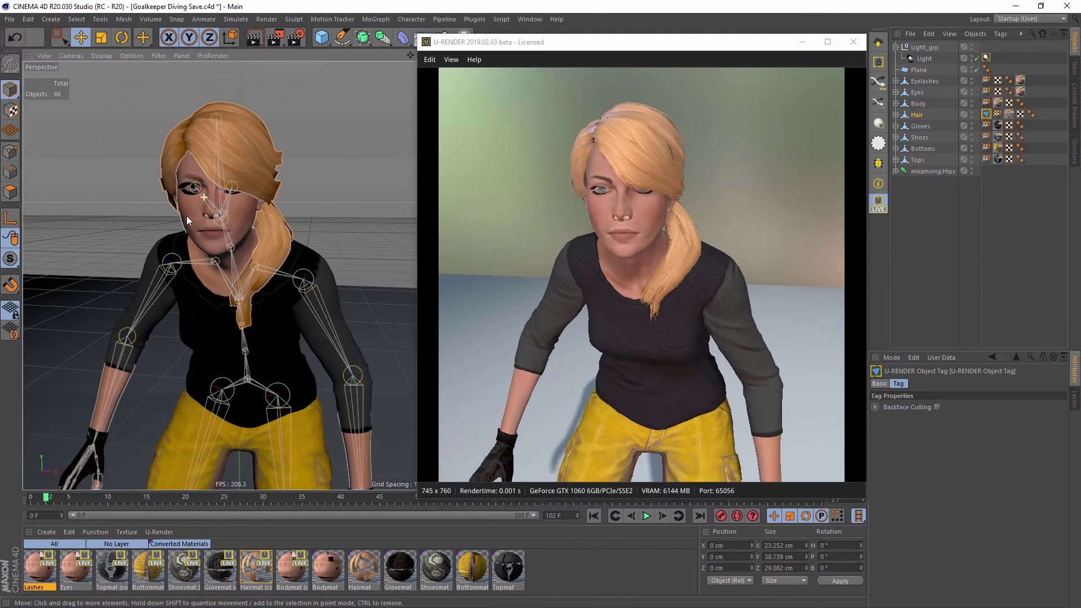
pyautogui.keyDown('alt'); pyautogui.moveTo(235, 221); pyautogui.dragTo(234, 204, button='middle'); pyautogui.keyUp('alt')
pyautogui.keyDown('alt'); pyautogui.moveTo(234, 205); pyautogui.dragTo(217, 228, button='right'); pyautogui.keyUp('alt')
pyautogui.keyDown('alt'); pyautogui.moveTo(223, 243); pyautogui.dragTo(224, 219, button='middle'); pyautogui.keyUp('alt')
pyautogui.keyDown('alt'); pyautogui.moveTo(224, 219); pyautogui.dragTo(215, 225, button='right'); pyautogui.keyUp('alt')
pyautogui.keyDown('alt'); pyautogui.moveTo(216, 228); pyautogui.dragTo(253, 180); pyautogui.keyUp('alt')
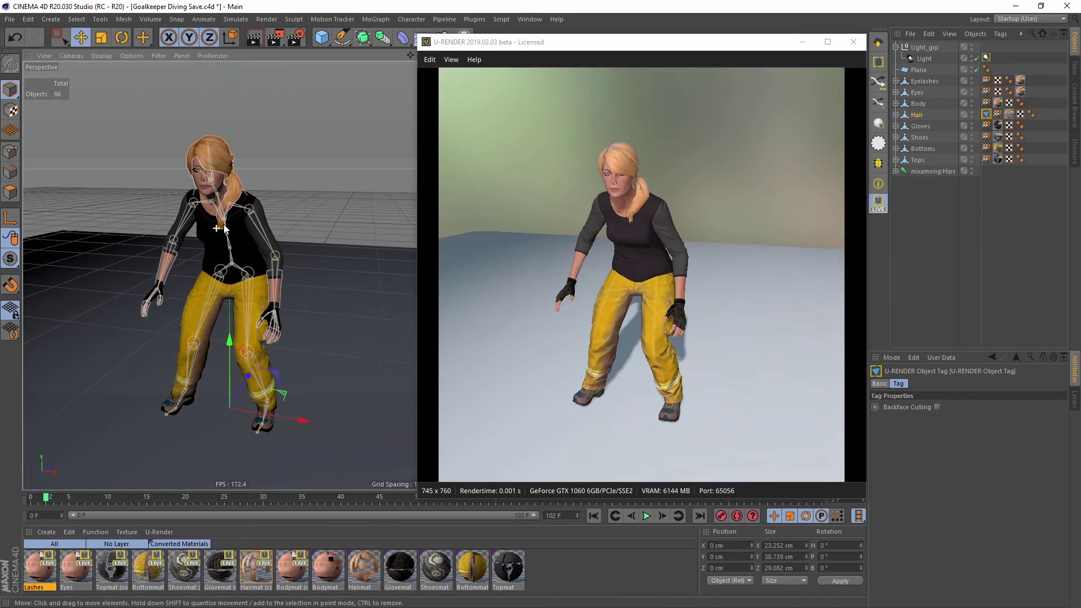
# Step: Set the Anti-Aliasing Mode to FXAA in the basic U-Render render settings and enlarge the settings window
pyautogui.click(299, 38)
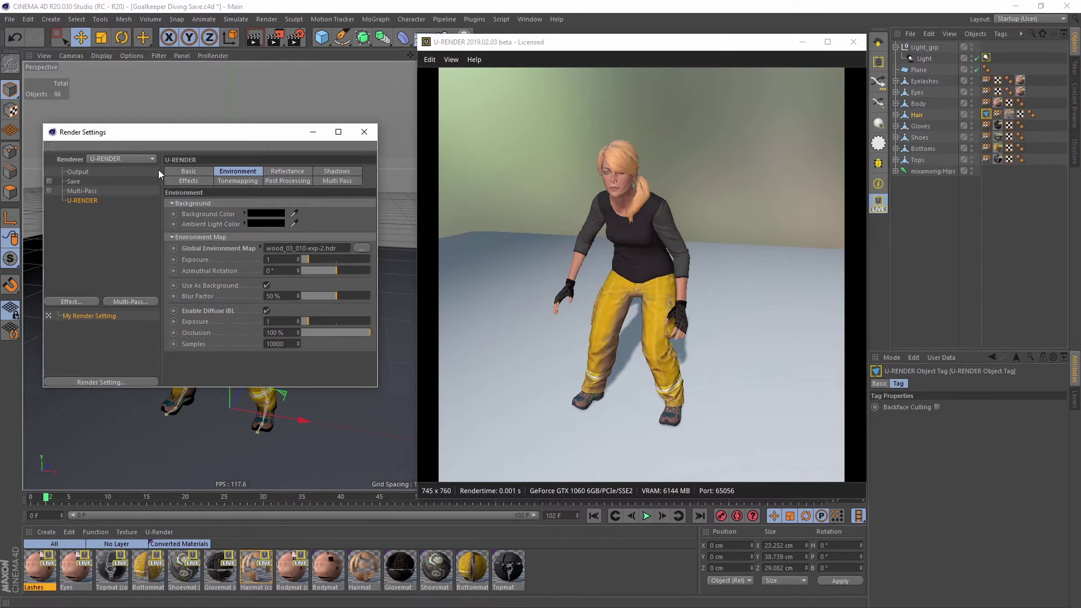
pyautogui.click(180, 170)
pyautogui.moveTo(374, 390); pyautogui.dragTo(394, 434)
pyautogui.click(283, 360)
pyautogui.click(287, 382)
pyautogui.moveTo(255, 136); pyautogui.dragTo(239, 151)
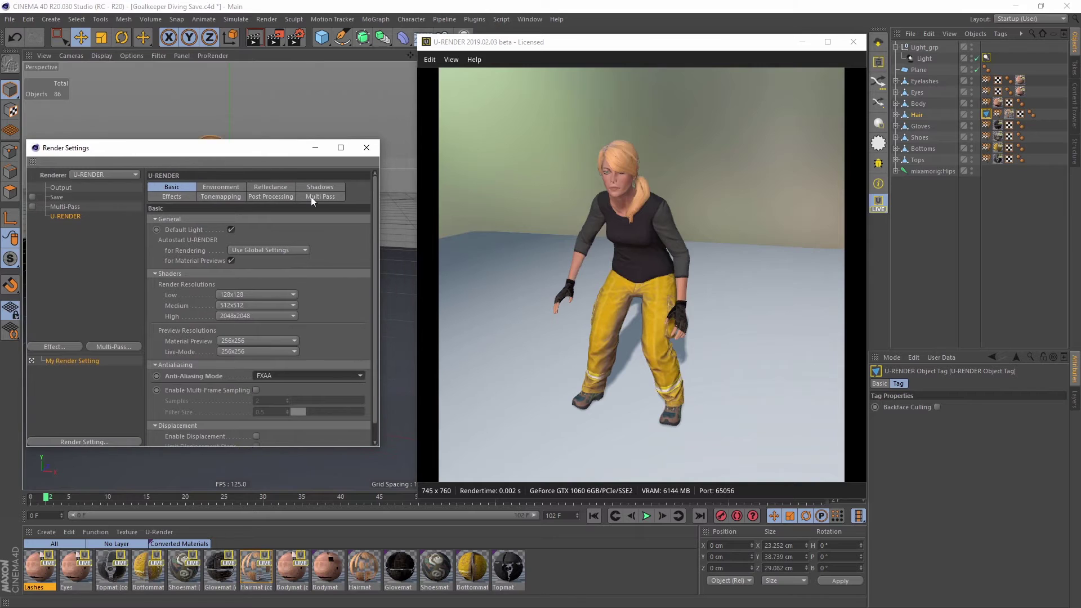
# Step: Set the Power of the screen space ambient occlusion effect to 3
pyautogui.click(184, 197)
pyautogui.moveTo(270, 148); pyautogui.dragTo(282, 219)
pyautogui.write('3')
pyautogui.press('Return')
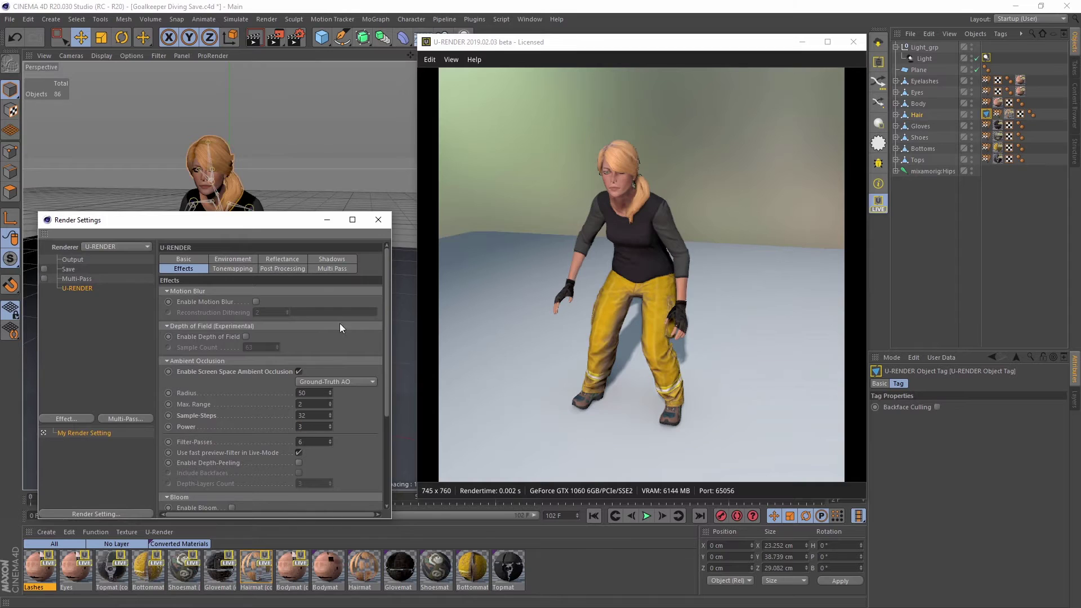
# Step: Set the ambient occlusion Power to 1, compare the effect off and on at frame 12, and put the render settings away
pyautogui.scroll(3, 214, 184)
pyautogui.moveTo(227, 218); pyautogui.dragTo(205, 230)
pyautogui.moveTo(51, 497); pyautogui.dragTo(125, 498)
pyautogui.click(279, 389)
pyautogui.click(279, 389)
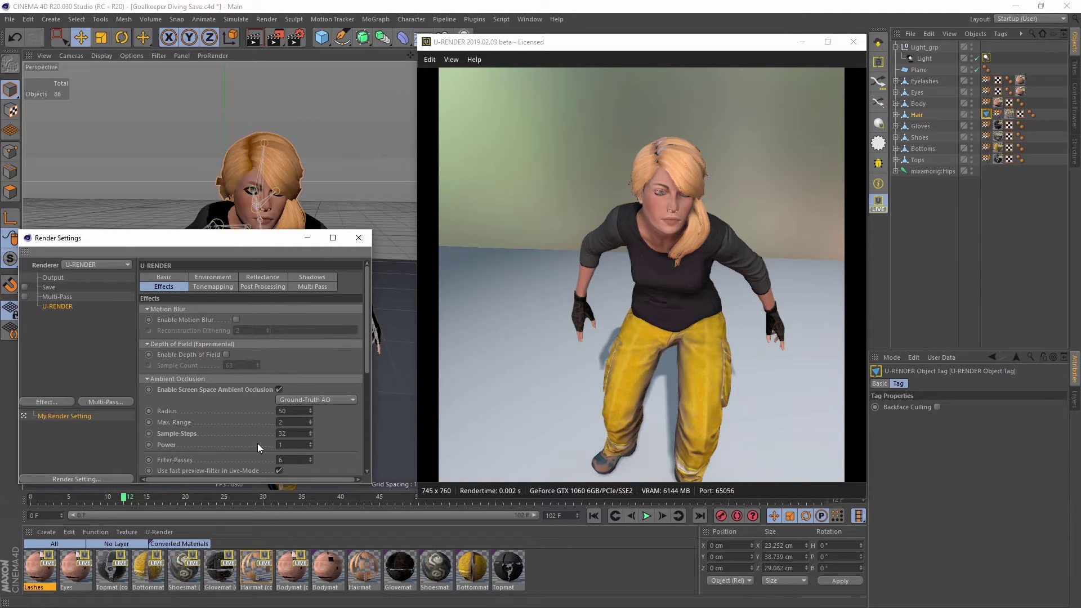
pyautogui.click(276, 388)
pyautogui.click(277, 389)
pyautogui.click(277, 389)
pyautogui.click(277, 389)
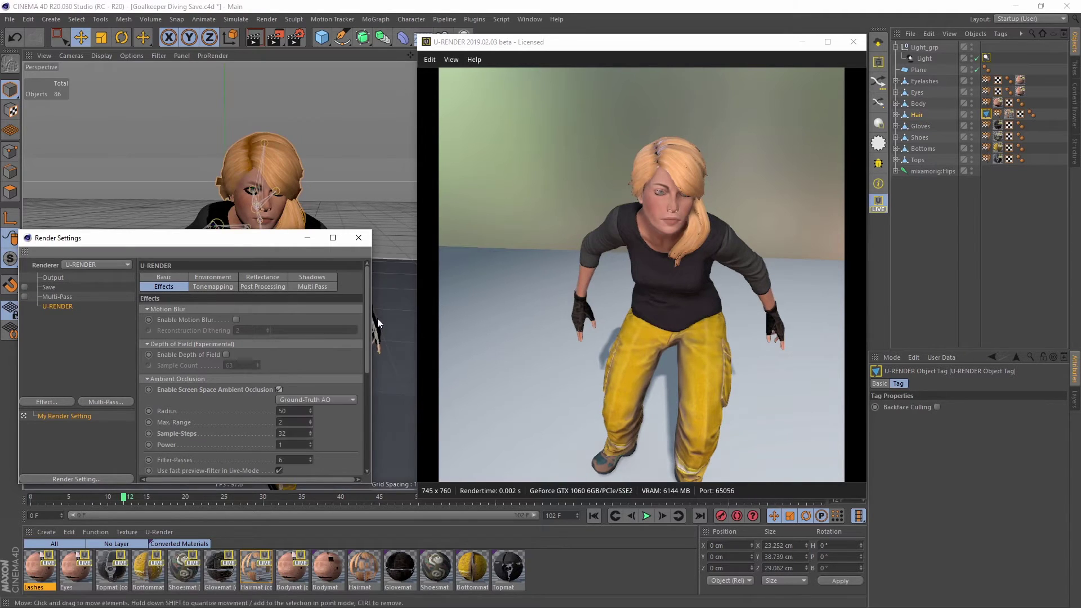
pyautogui.click(311, 241)
# Step: Examine the dive animation up to frame 65 from several angles in the live render
pyautogui.keyDown('alt'); pyautogui.moveTo(270, 332); pyautogui.dragTo(205, 256, button='middle'); pyautogui.keyUp('alt')
pyautogui.scroll(-3, 249, 289)
pyautogui.keyDown('alt'); pyautogui.moveTo(199, 255); pyautogui.dragTo(209, 299); pyautogui.keyUp('alt')
pyautogui.scroll(-3, 209, 299)
pyautogui.keyDown('alt'); pyautogui.moveTo(210, 300); pyautogui.dragTo(191, 255, button='middle'); pyautogui.keyUp('alt')
pyautogui.scroll(-1, 190, 255)
pyautogui.moveTo(94, 497); pyautogui.dragTo(310, 497)
pyautogui.keyDown('alt'); pyautogui.moveTo(144, 256); pyautogui.dragTo(166, 282, button='right'); pyautogui.keyUp('alt')
pyautogui.keyDown('alt'); pyautogui.moveTo(166, 283); pyautogui.dragTo(239, 279); pyautogui.keyUp('alt')
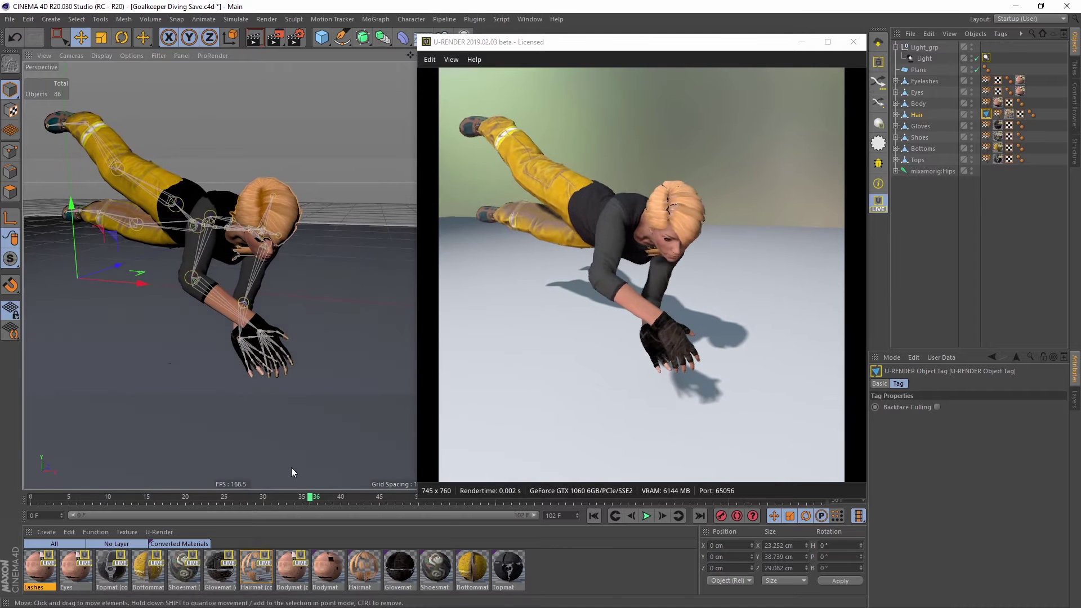
pyautogui.moveTo(309, 498); pyautogui.dragTo(379, 498)
pyautogui.keyDown('alt'); pyautogui.moveTo(362, 349); pyautogui.dragTo(271, 343); pyautogui.keyUp('alt')
pyautogui.moveTo(382, 497); pyautogui.dragTo(535, 500)
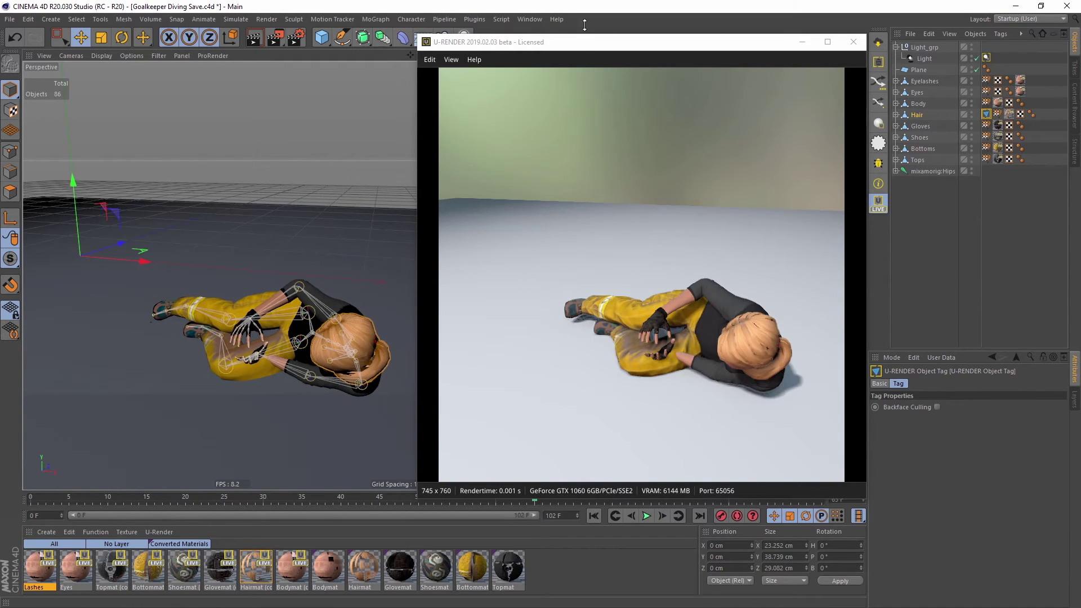
pyautogui.moveTo(579, 47); pyautogui.dragTo(581, 34)
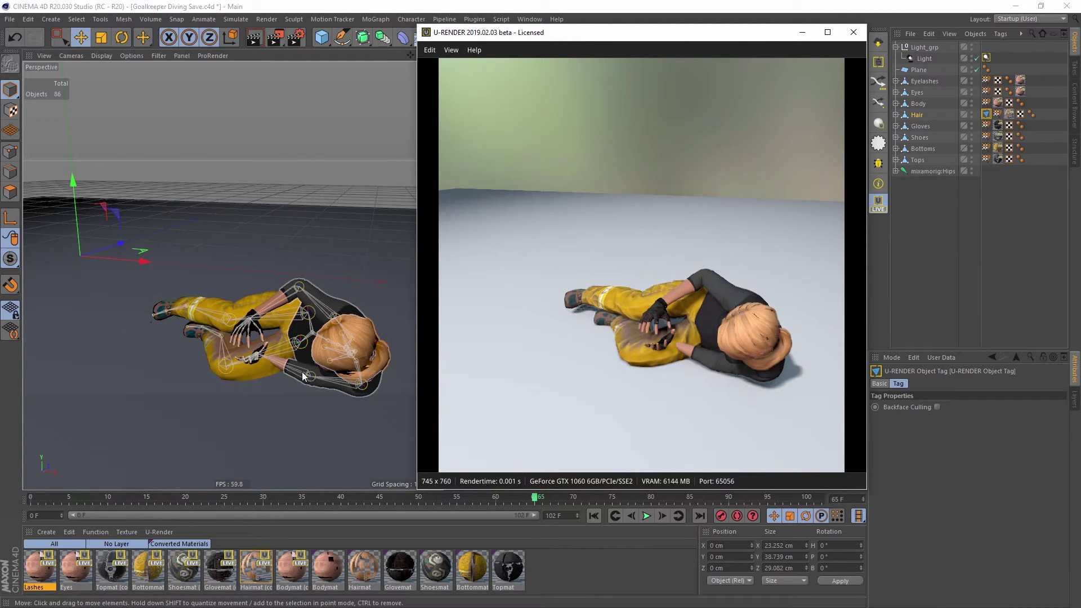
# Step: Expand the mixamorig:Hips hierarchy, select the LeftForeArm joint and keyframe its bank rotation at -45.496° at frame 65
pyautogui.click(896, 170)
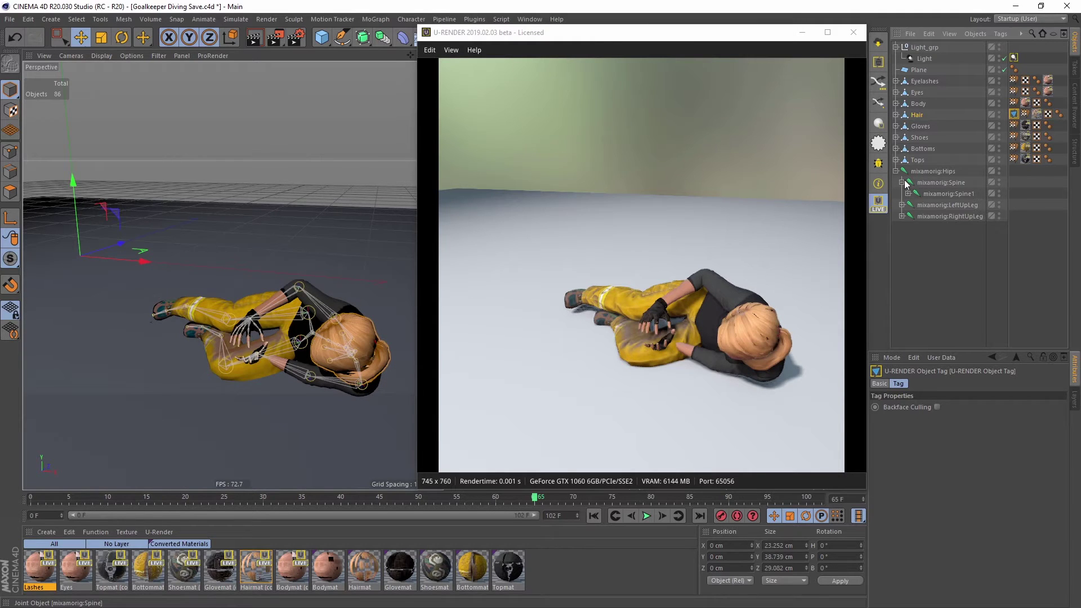
pyautogui.click(915, 205)
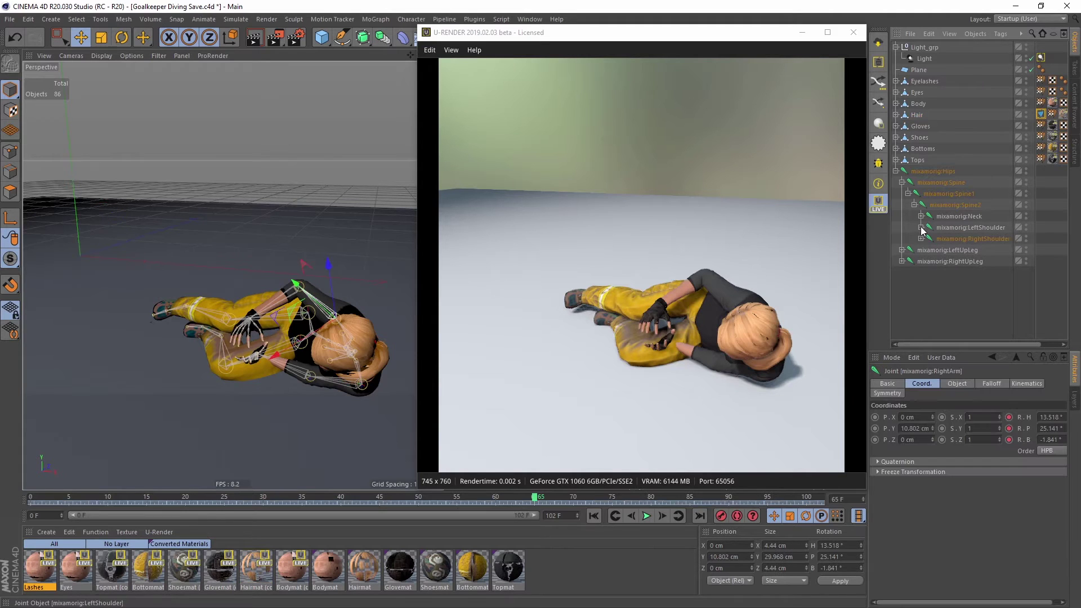
pyautogui.click(927, 239)
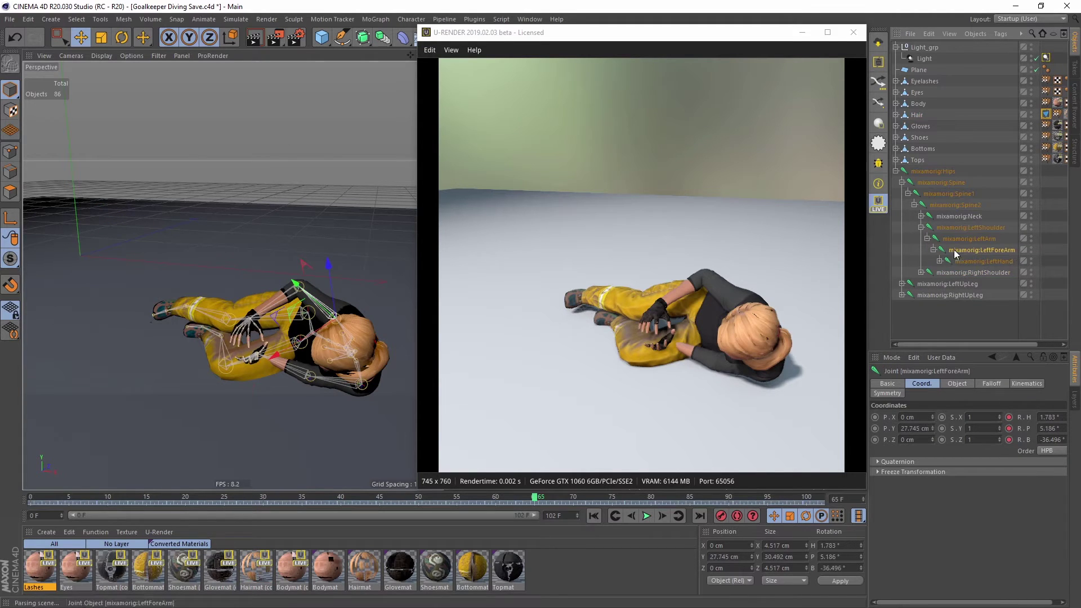
pyautogui.scroll(1, 1047, 418)
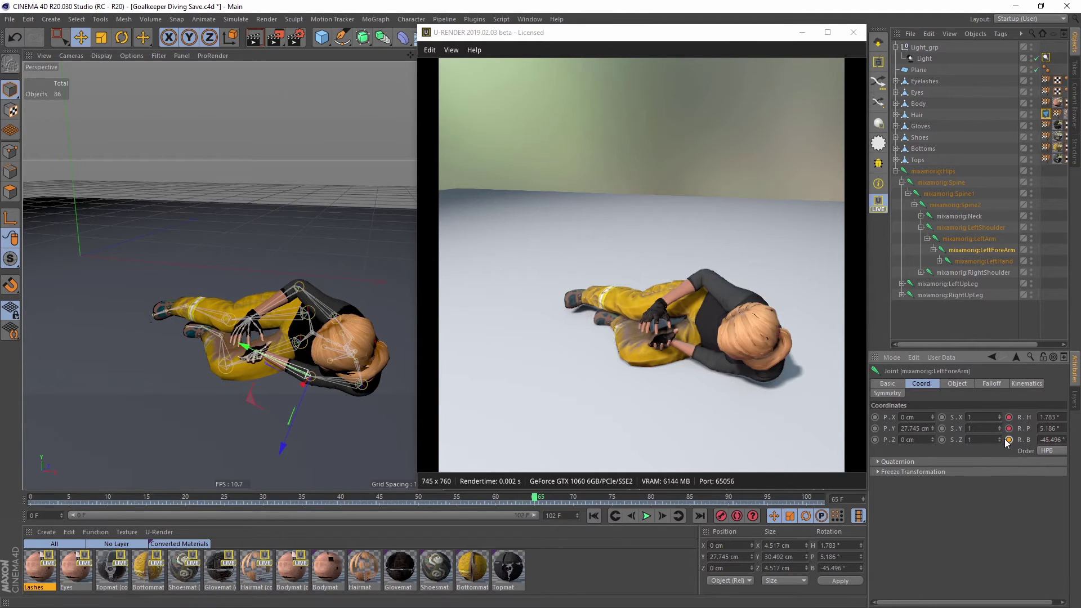
pyautogui.moveTo(537, 499); pyautogui.dragTo(403, 496)
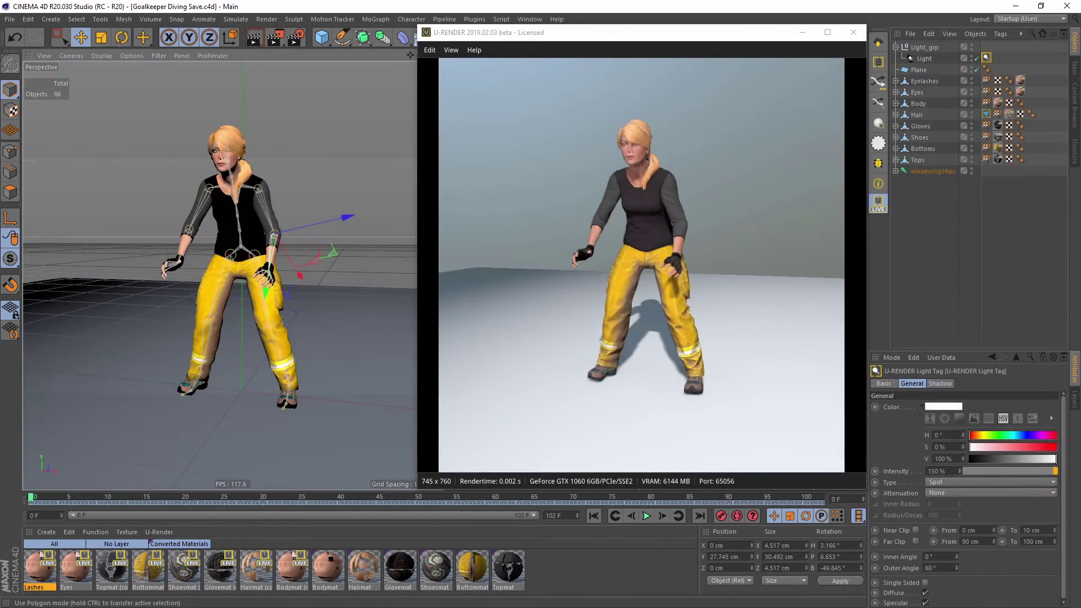
# Step: Deselect everything, shrink the live render window to uncover the viewport, and frame the whole character in the view
pyautogui.click(319, 186)
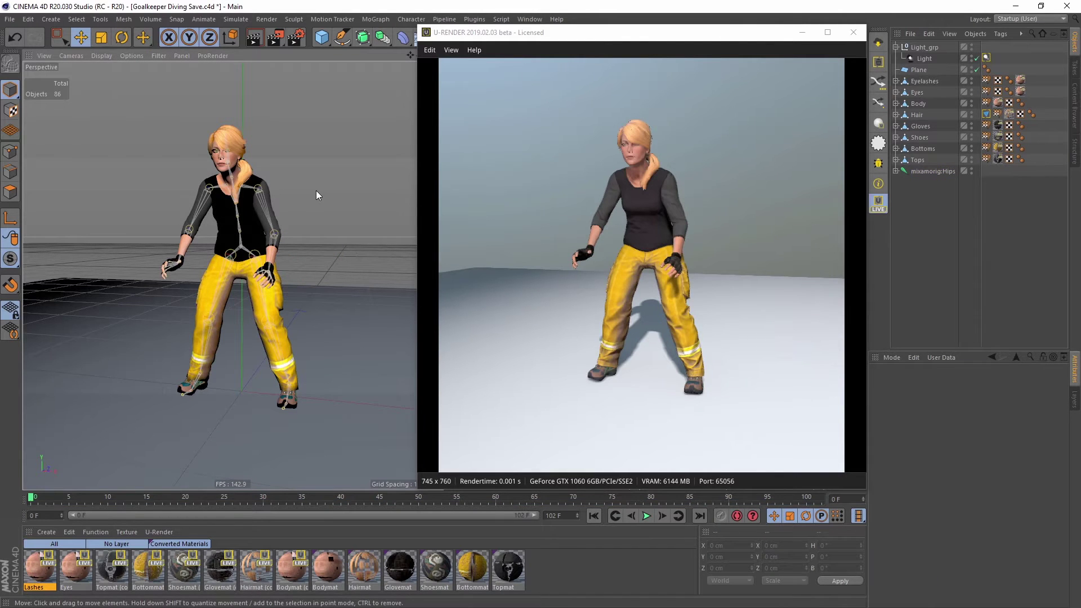
pyautogui.scroll(5, 316, 190)
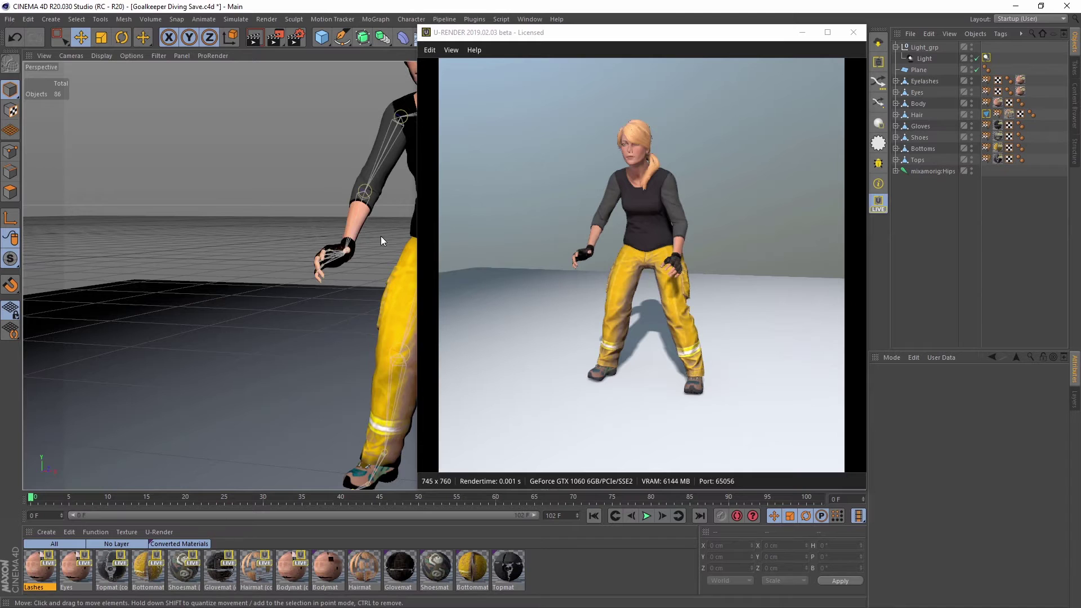
pyautogui.keyDown('alt'); pyautogui.moveTo(359, 253); pyautogui.dragTo(348, 253, button='middle'); pyautogui.keyUp('alt')
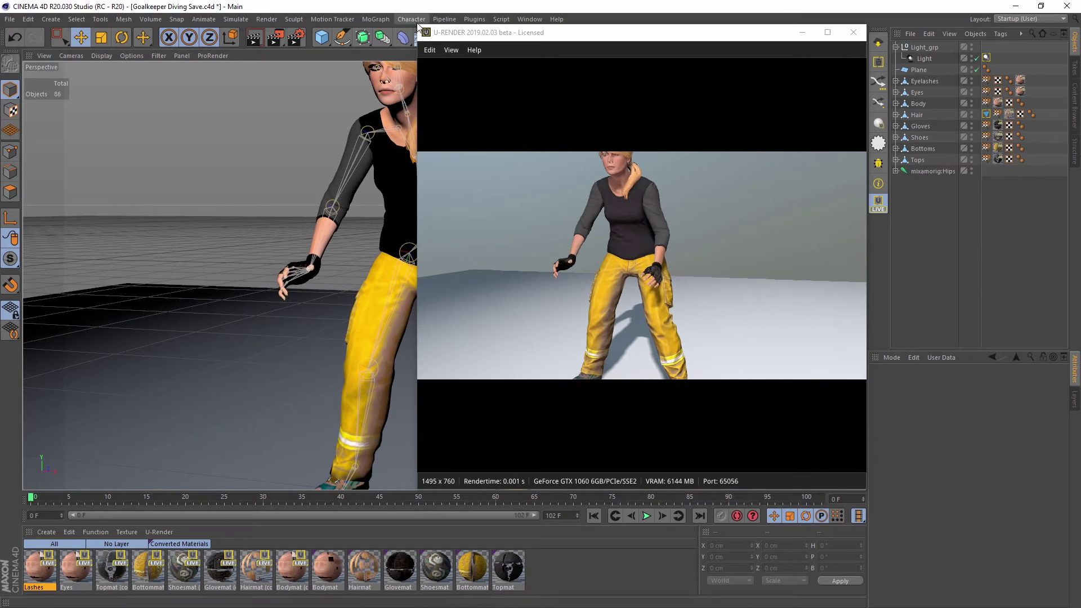
pyautogui.moveTo(417, 25); pyautogui.dragTo(471, 197)
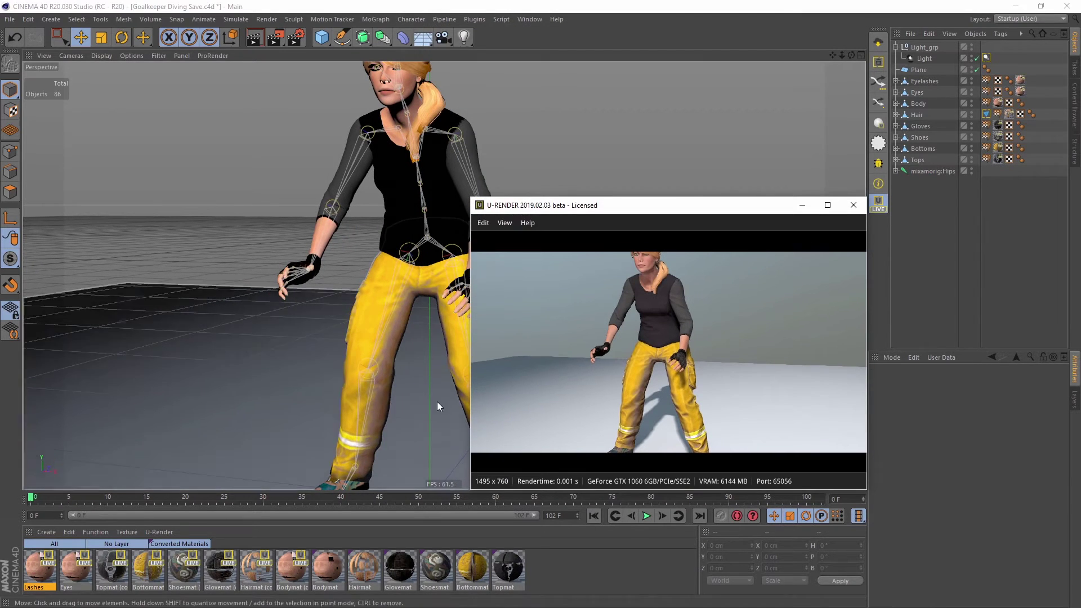
pyautogui.scroll(-5, 401, 282)
pyautogui.moveTo(471, 197); pyautogui.dragTo(497, 225)
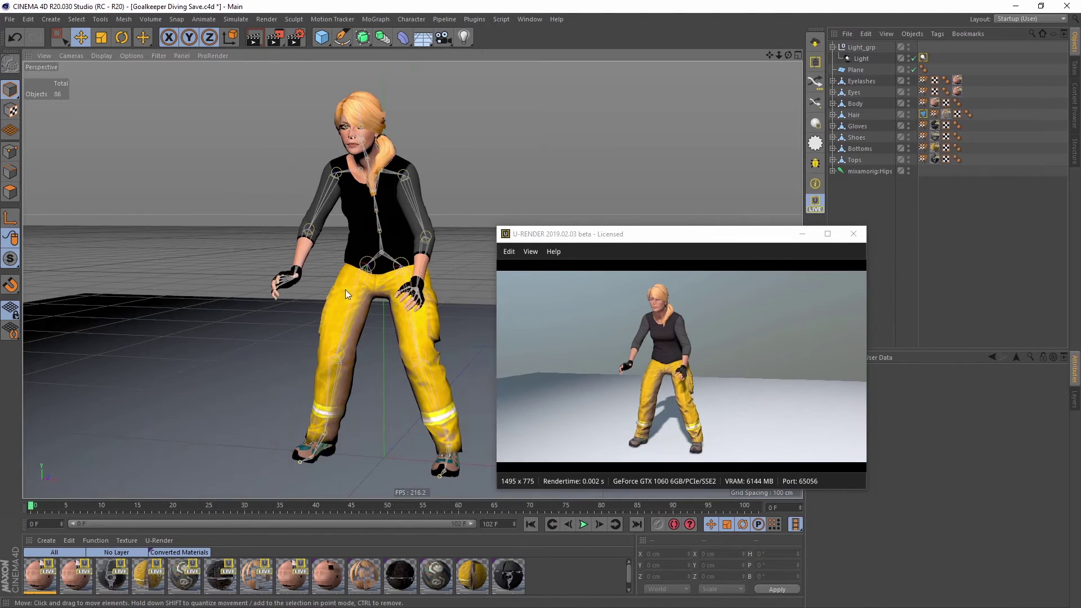
pyautogui.keyDown('alt'); pyautogui.moveTo(345, 289); pyautogui.dragTo(366, 269, button='middle'); pyautogui.keyUp('alt')
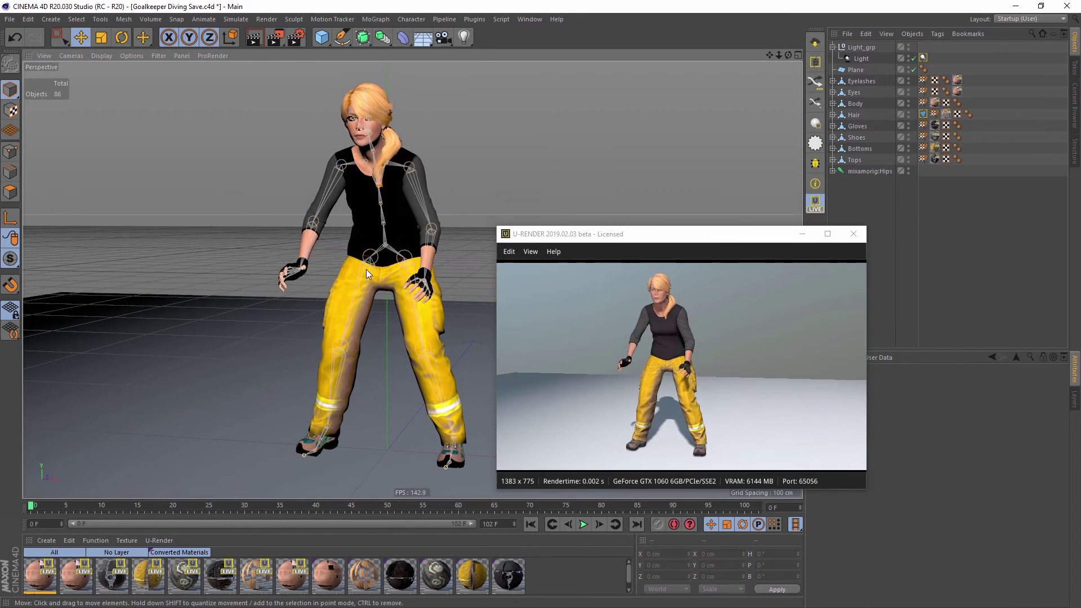
pyautogui.moveTo(497, 225); pyautogui.dragTo(481, 221)
pyautogui.moveTo(633, 230); pyautogui.dragTo(623, 245)
pyautogui.moveTo(362, 261)
pyautogui.keyDown('alt'); pyautogui.mouseDown()
pyautogui.moveTo(347, 259)
pyautogui.moveTo(360, 264)
pyautogui.mouseUp(); pyautogui.keyUp('alt')
# Step: Add a camera, turn on automatic keyframing, and keyframe a new camera view of the diving goalkeeper at frame 54
pyautogui.click(443, 37)
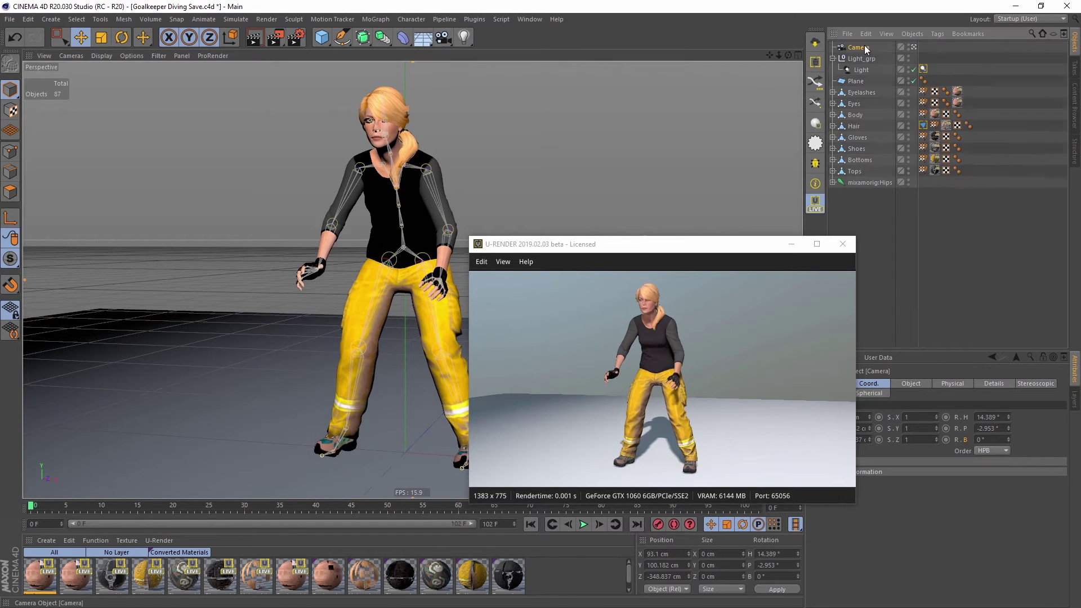
pyautogui.click(673, 526)
pyautogui.moveTo(32, 510); pyautogui.dragTo(332, 514)
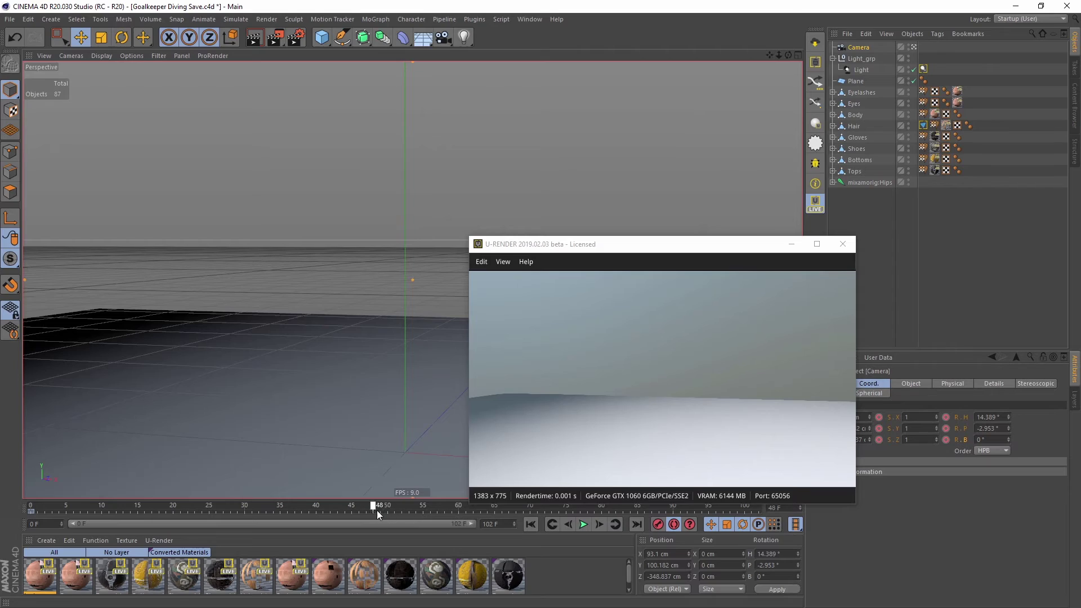
pyautogui.keyDown('alt'); pyautogui.moveTo(415, 400); pyautogui.dragTo(375, 330); pyautogui.keyUp('alt')
# Step: Refine the camera's framing of the goalkeeper at frames 0 and 54
pyautogui.moveTo(415, 510); pyautogui.dragTo(8, 524)
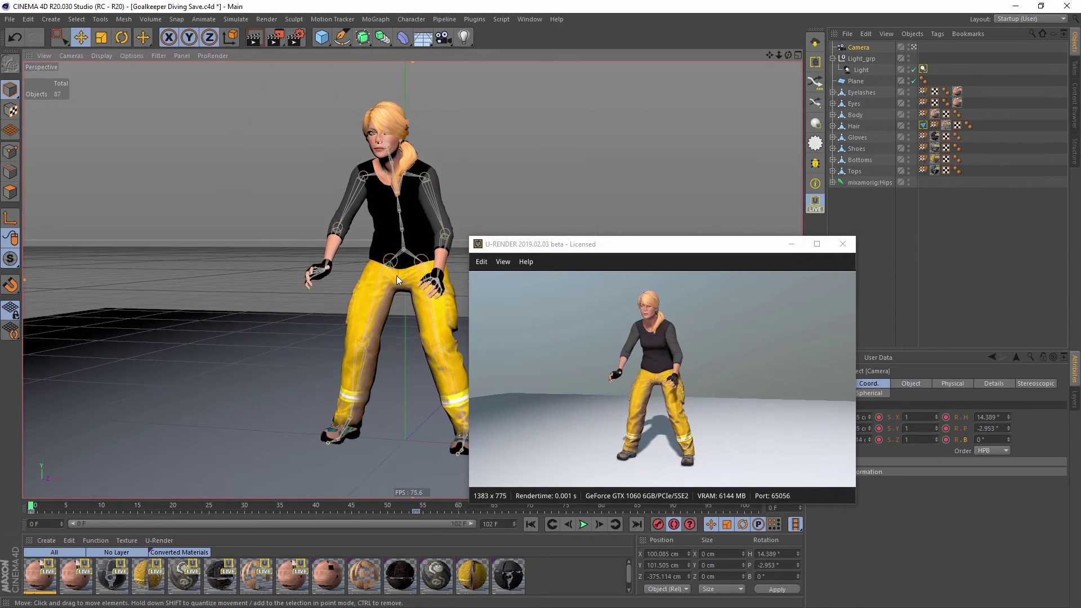
pyautogui.moveTo(32, 509); pyautogui.dragTo(415, 510)
pyautogui.keyDown('alt'); pyautogui.moveTo(392, 265); pyautogui.dragTo(392, 274, button='middle'); pyautogui.keyUp('alt')
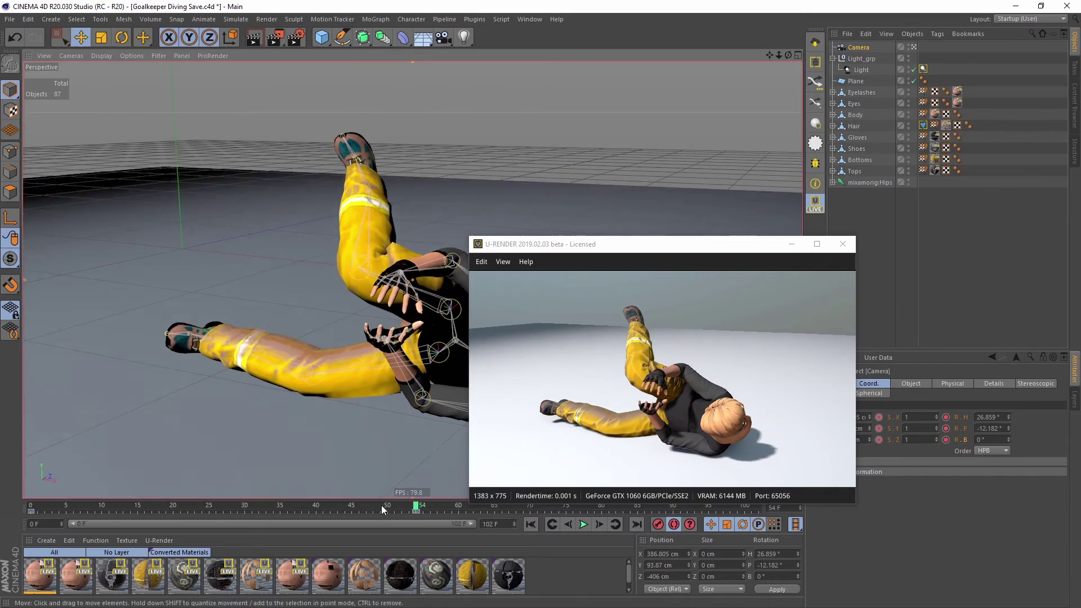
pyautogui.keyDown('alt'); pyautogui.moveTo(413, 309); pyautogui.dragTo(411, 301); pyautogui.keyUp('alt')
# Step: Reframe the camera on the standing goalkeeper at frame 102 and check the motion through to that frame
pyautogui.moveTo(423, 507); pyautogui.dragTo(758, 518)
pyautogui.keyDown('alt'); pyautogui.moveTo(254, 107); pyautogui.dragTo(349, 252, button='middle'); pyautogui.keyUp('alt')
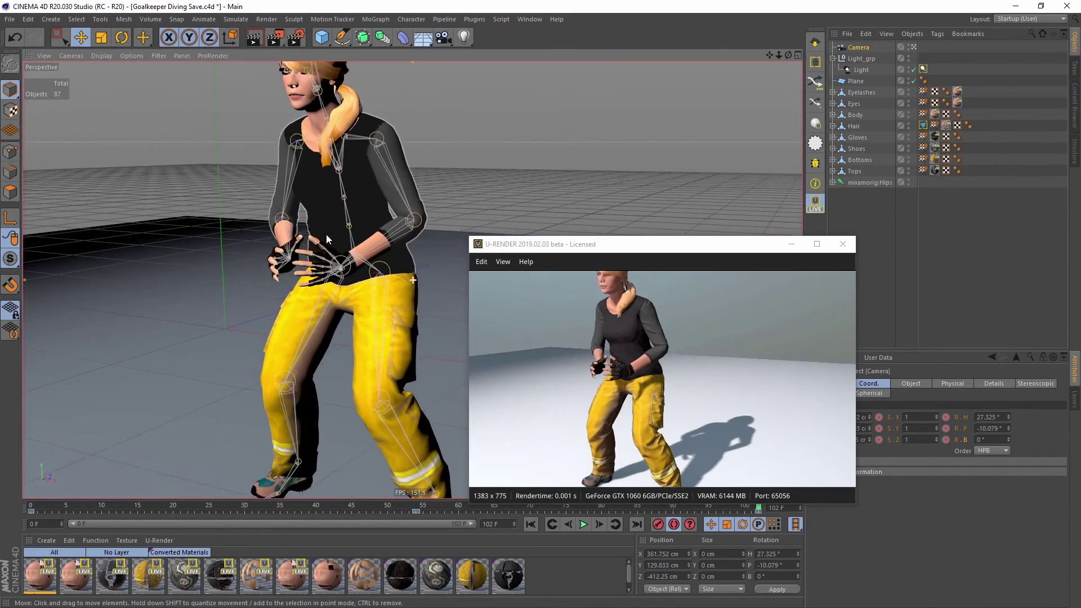
pyautogui.keyDown('alt'); pyautogui.moveTo(350, 252); pyautogui.dragTo(408, 277); pyautogui.keyUp('alt')
pyautogui.moveTo(369, 513); pyautogui.dragTo(807, 520)
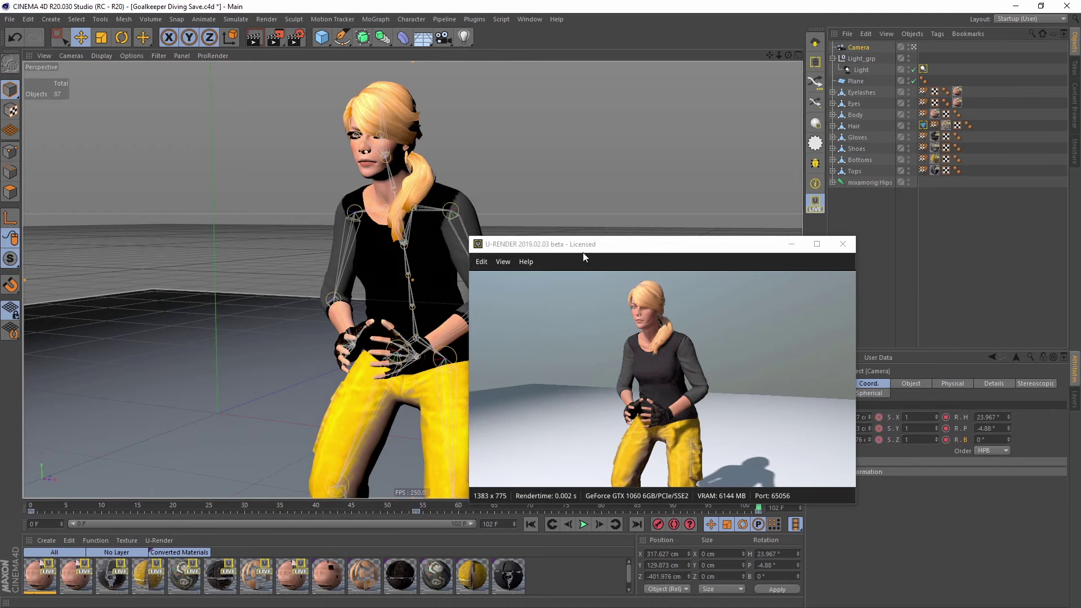
# Step: Enlarge the live render window and review the camera animation from the start to frame 15
pyautogui.moveTo(470, 237); pyautogui.dragTo(299, 116)
pyautogui.moveTo(394, 124); pyautogui.dragTo(327, 73)
pyautogui.moveTo(37, 505); pyautogui.dragTo(141, 509)
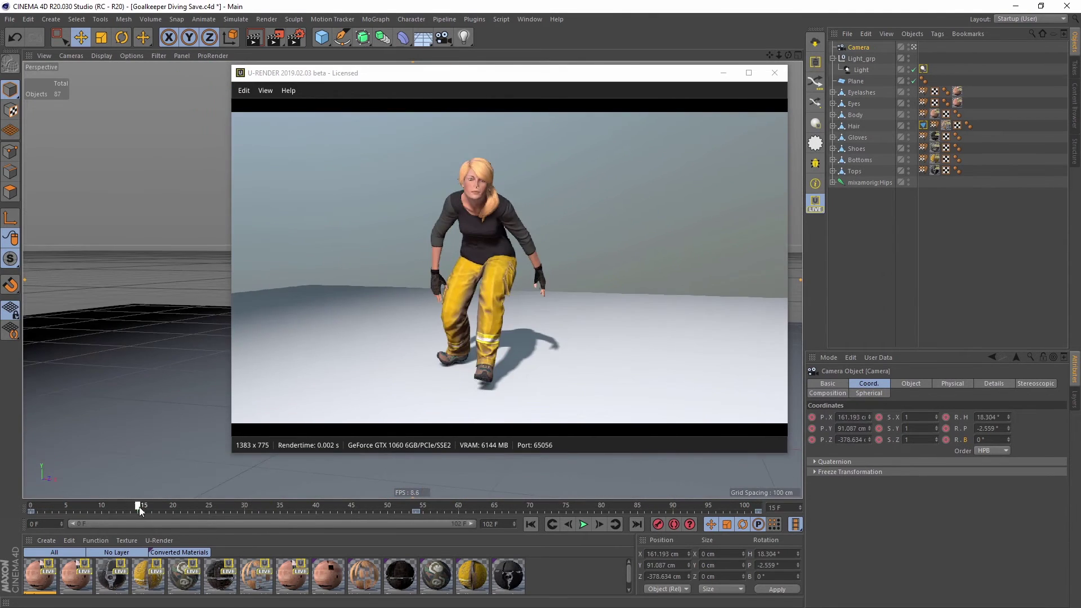
# Step: Create a new U-RENDER Material, open it in the Material Editor and name it "grass"
pyautogui.click(818, 123)
pyautogui.doubleClick(49, 573)
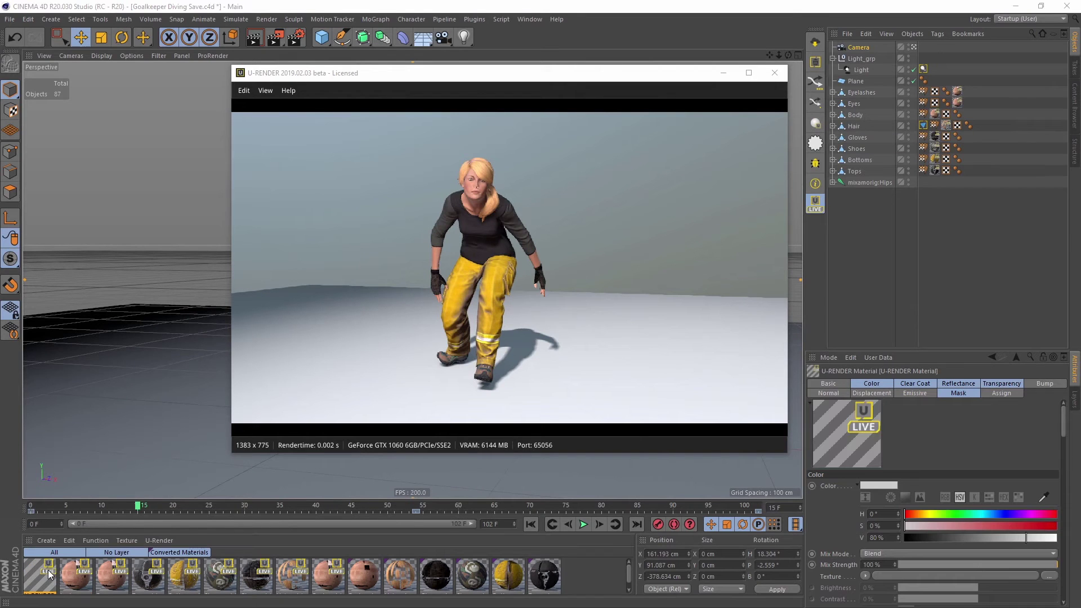
pyautogui.moveTo(226, 49); pyautogui.dragTo(139, 79)
pyautogui.click(66, 218)
pyautogui.moveTo(437, 74); pyautogui.dragTo(533, 145)
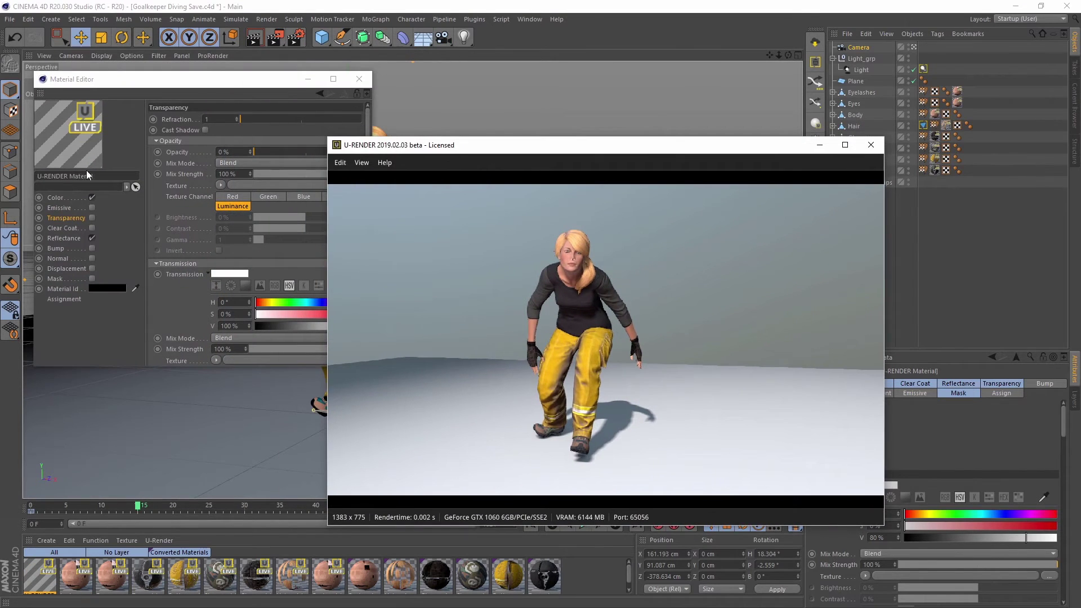
# Step: Load Grass_procedural_4k_v001_pxp.jpg as the grass material's Color texture and apply the material to the Plane
pyautogui.click(61, 199)
pyautogui.moveTo(264, 80); pyautogui.dragTo(224, 56)
pyautogui.click(317, 187)
pyautogui.scroll(-8, 270, 281)
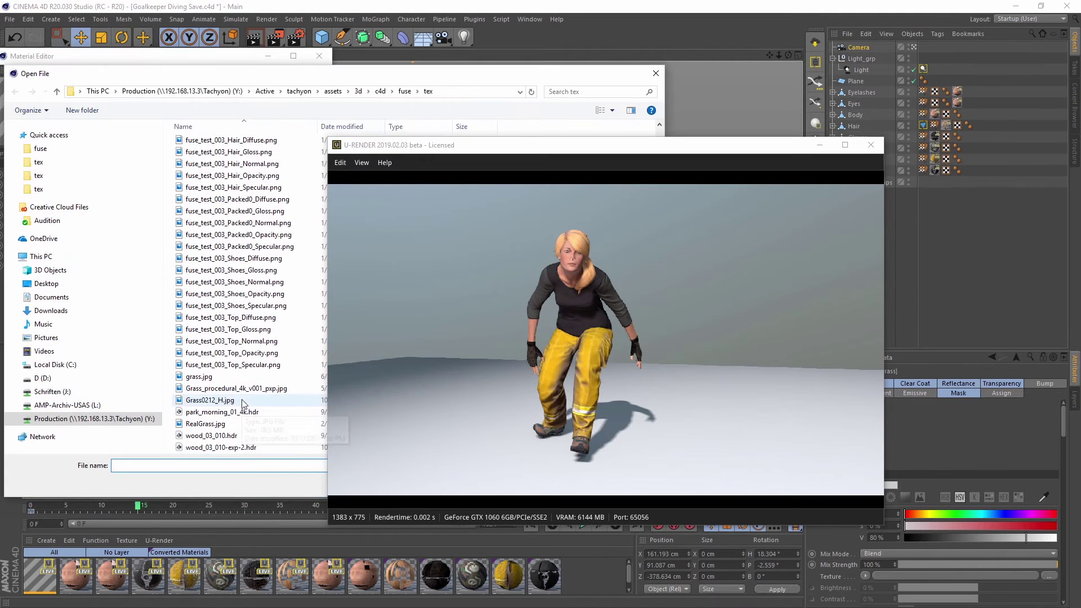
pyautogui.doubleClick(236, 388)
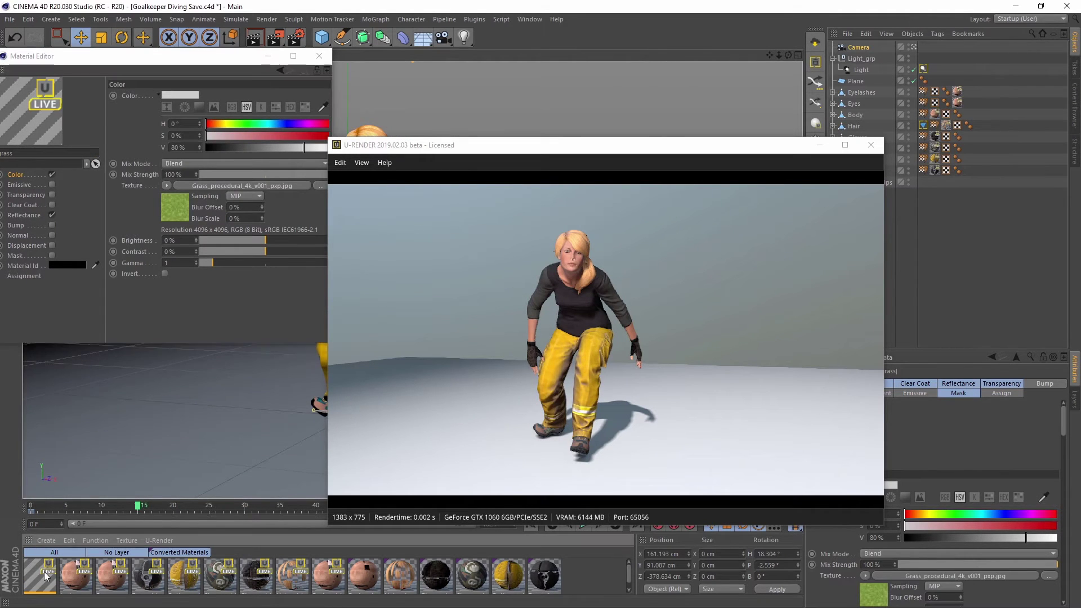
pyautogui.moveTo(45, 574); pyautogui.dragTo(136, 448)
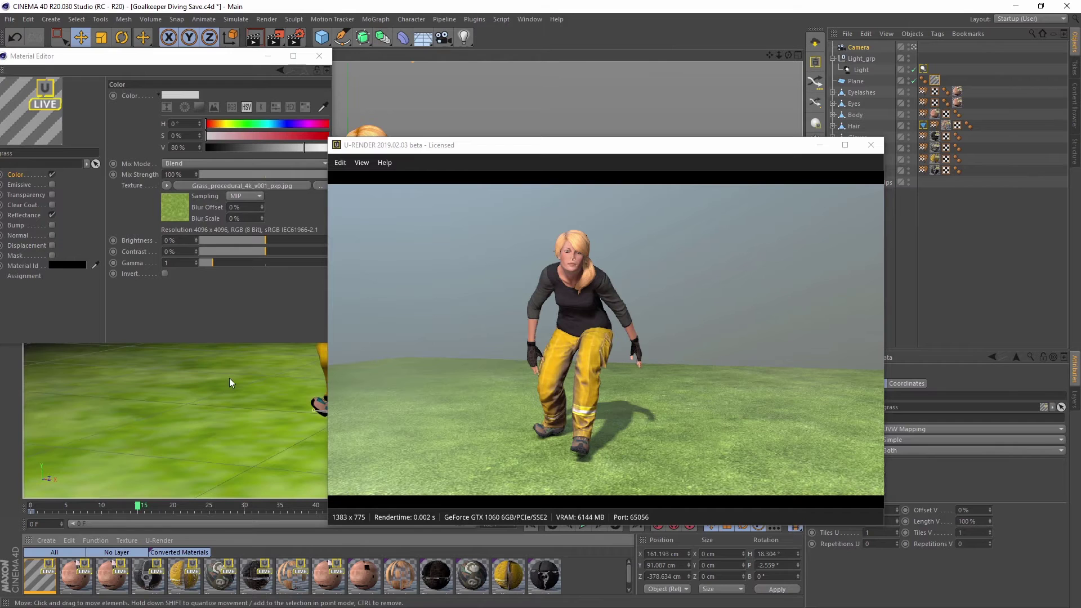
pyautogui.moveTo(729, 148); pyautogui.dragTo(711, 129)
# Step: Copy the grass material's Color texture into its Glossiness texture
pyautogui.rightClick(136, 186)
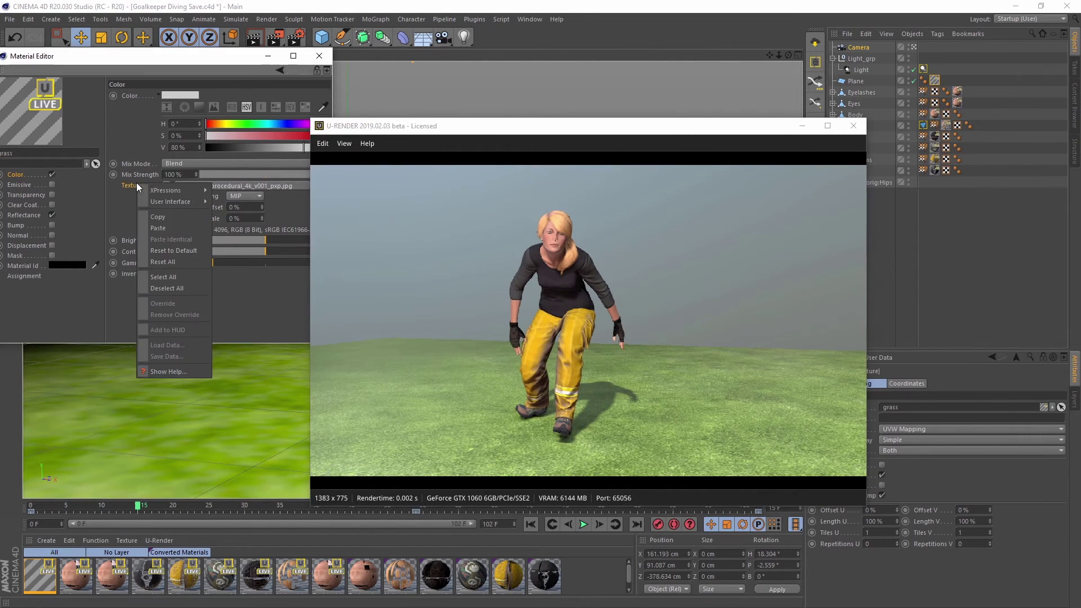
pyautogui.click(168, 217)
pyautogui.click(45, 216)
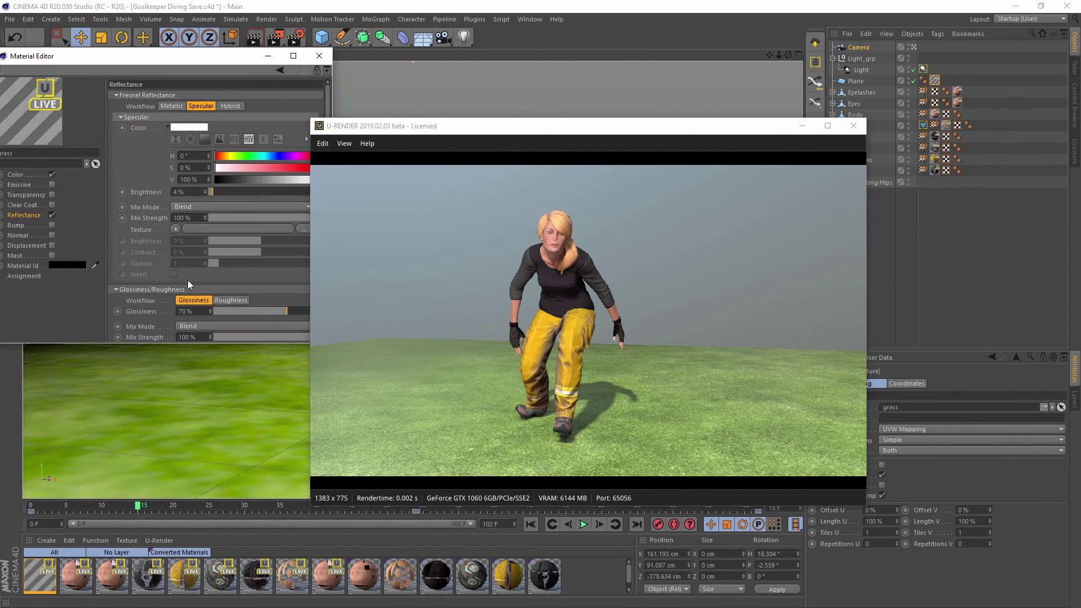
pyautogui.moveTo(147, 346); pyautogui.dragTo(147, 410)
pyautogui.rightClick(148, 348)
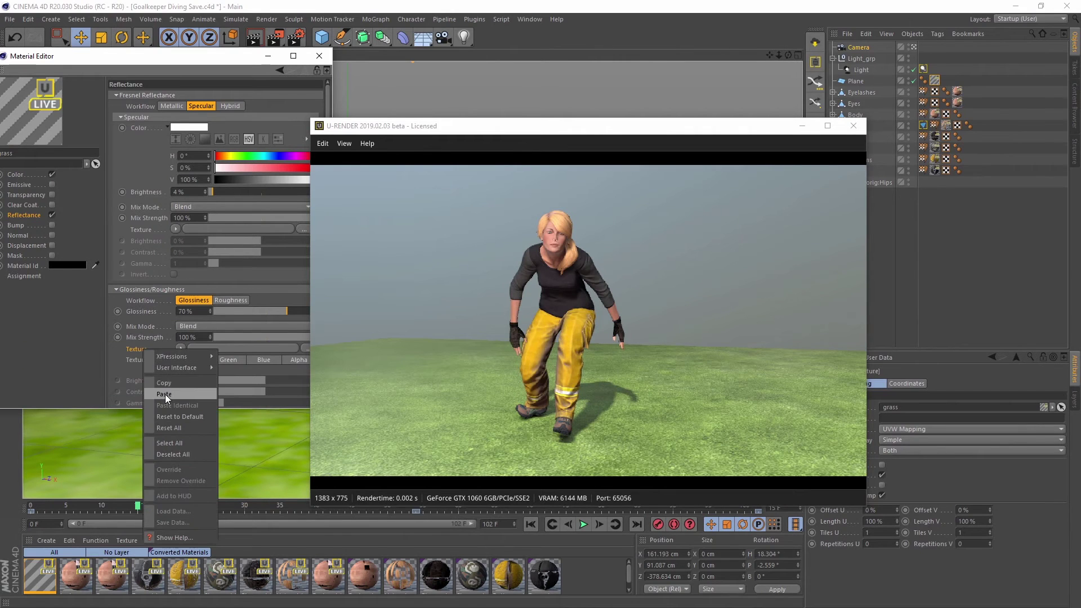
pyautogui.click(164, 394)
# Step: Enable the grass material's Displacement channel, paste the grass texture into it and raise its Smoothing to 100%
pyautogui.click(38, 245)
pyautogui.click(52, 245)
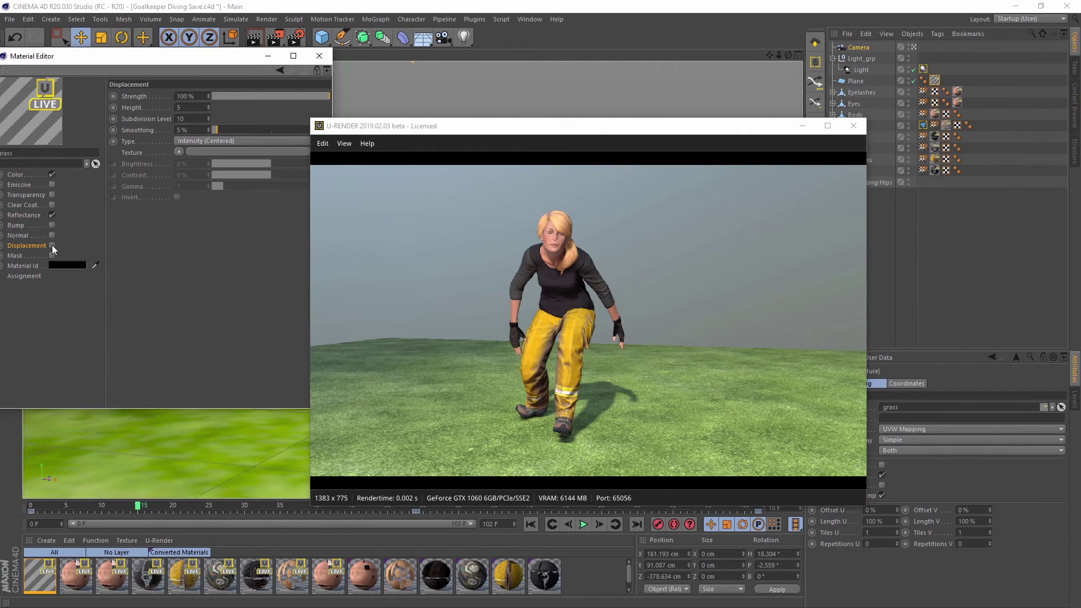
pyautogui.rightClick(140, 151)
pyautogui.click(174, 195)
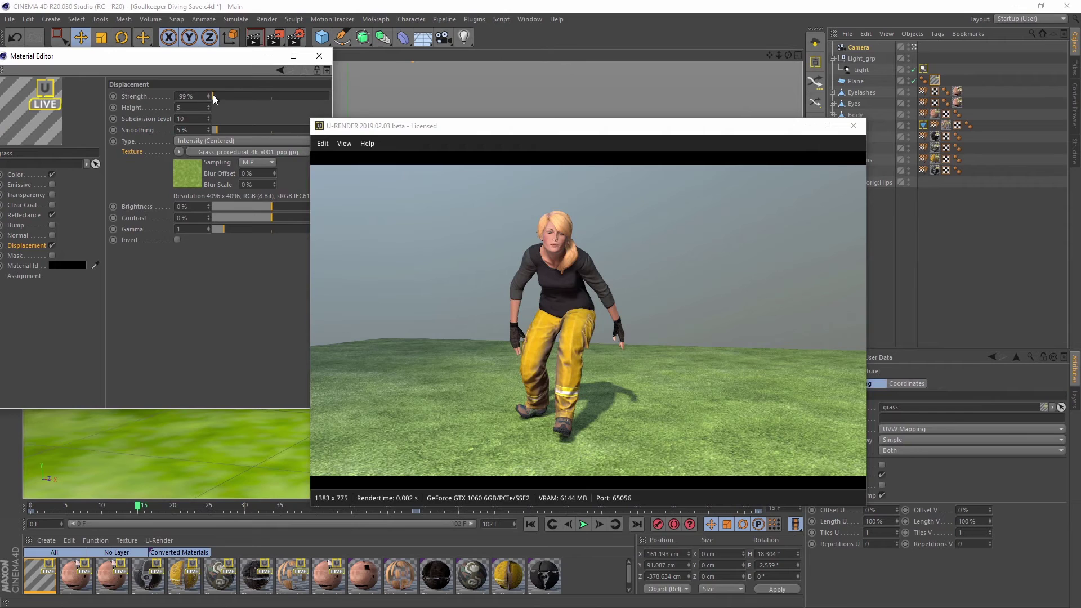
pyautogui.moveTo(226, 130); pyautogui.dragTo(360, 60)
# Step: Enable Displacement in the basic U-RENDER render settings
pyautogui.click(295, 41)
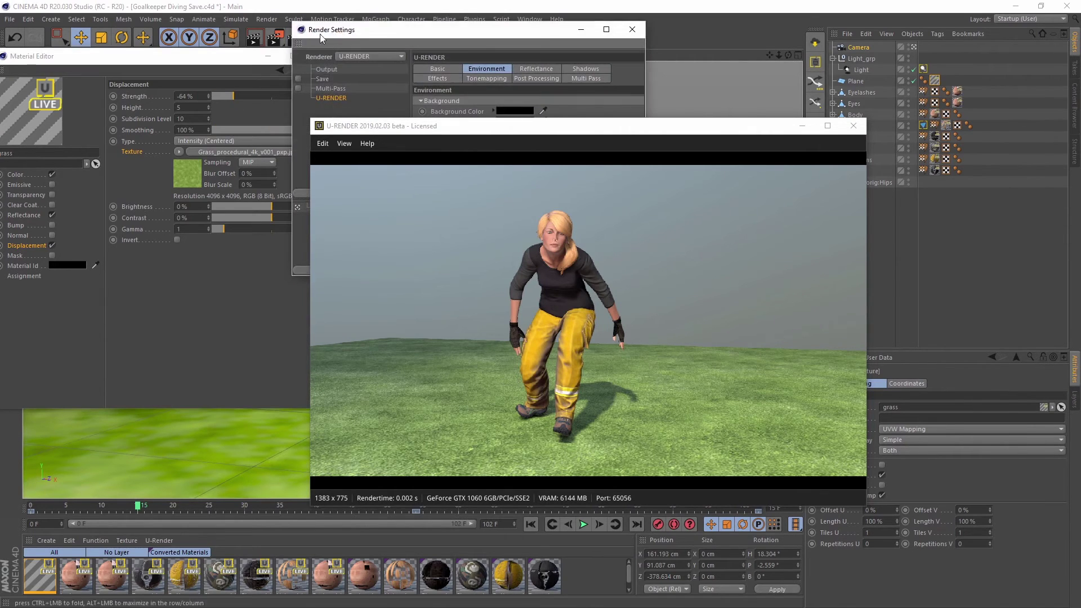
pyautogui.moveTo(383, 30); pyautogui.dragTo(107, 76)
pyautogui.click(155, 115)
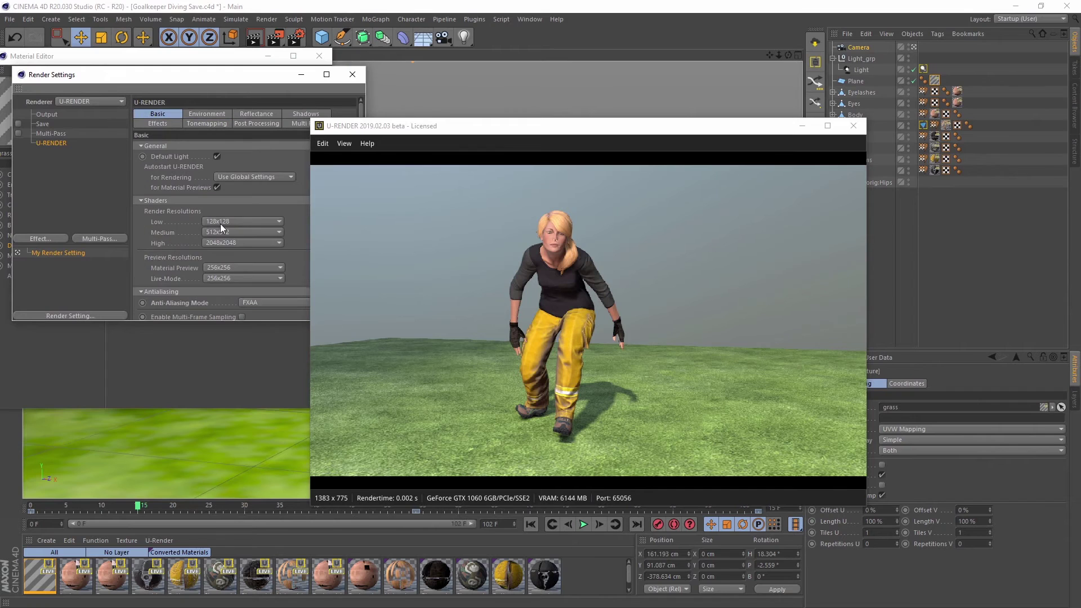
pyautogui.moveTo(244, 323); pyautogui.dragTo(249, 406)
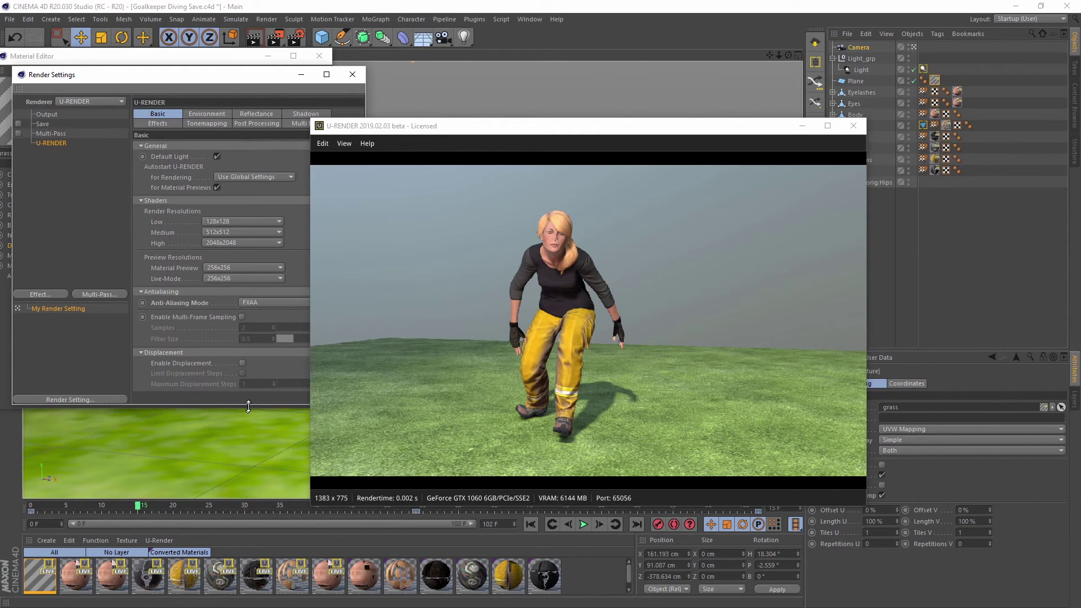
pyautogui.click(243, 363)
pyautogui.click(353, 75)
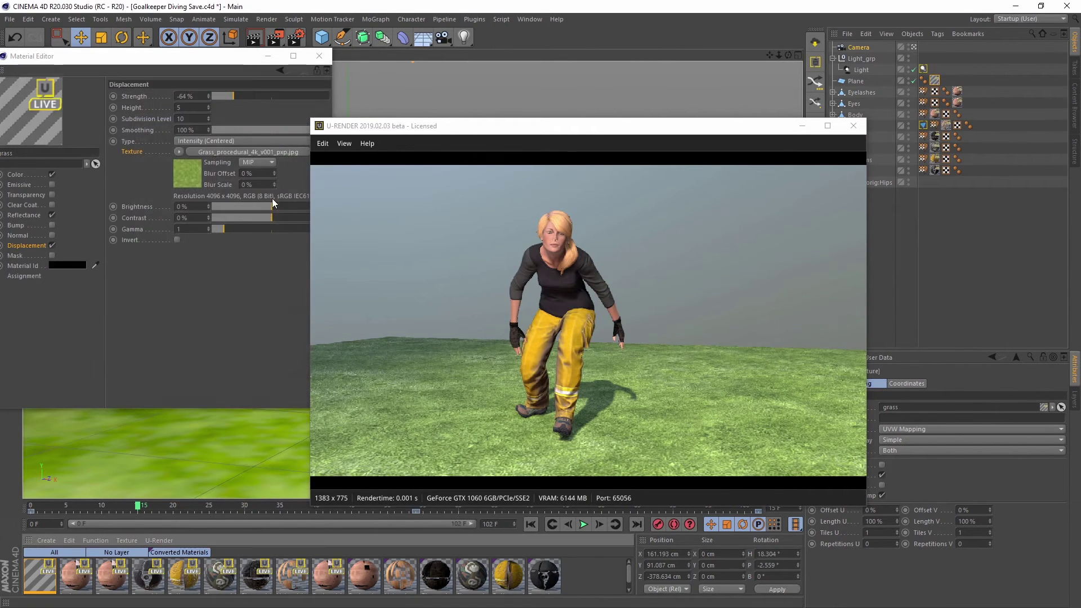
# Step: Set the grass displacement's Strength to -79% and its Subdivision Level to 64, checking the ground at several frames of the animation
pyautogui.moveTo(227, 97)
pyautogui.mouseDown()
pyautogui.moveTo(246, 96)
pyautogui.moveTo(225, 102)
pyautogui.mouseUp()
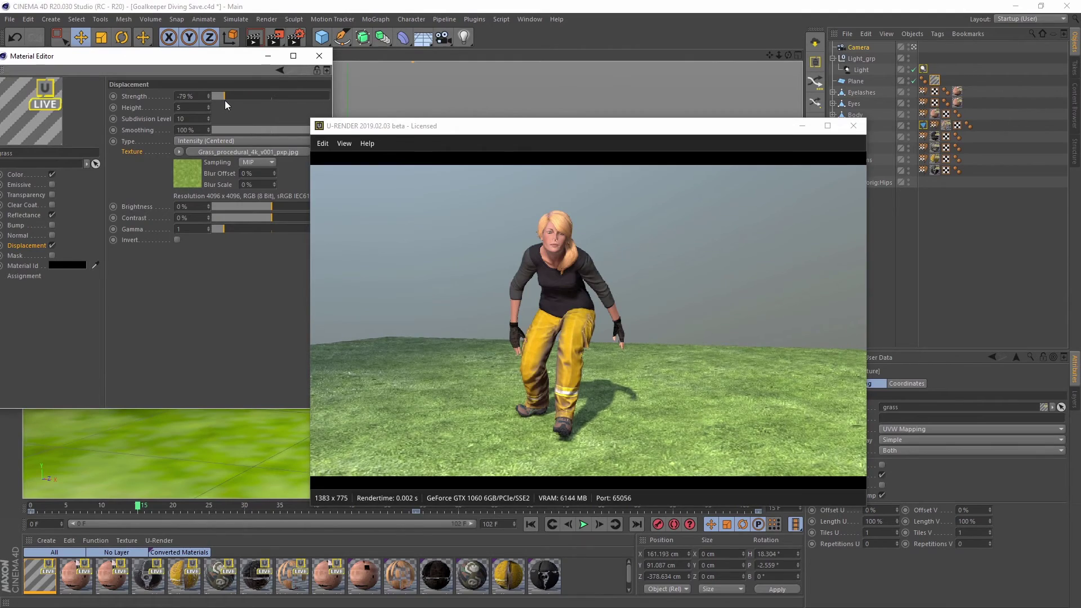
pyautogui.moveTo(100, 505); pyautogui.dragTo(373, 498)
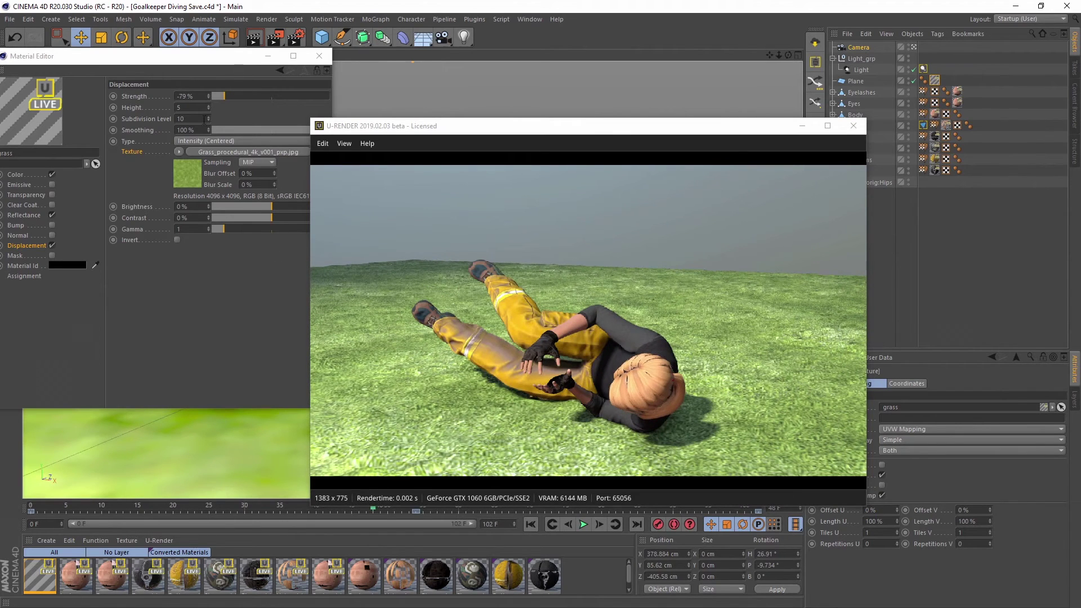
pyautogui.moveTo(200, 120); pyautogui.dragTo(96, 111)
pyautogui.write('32')
pyautogui.press('Return')
pyautogui.moveTo(193, 119); pyautogui.dragTo(78, 119)
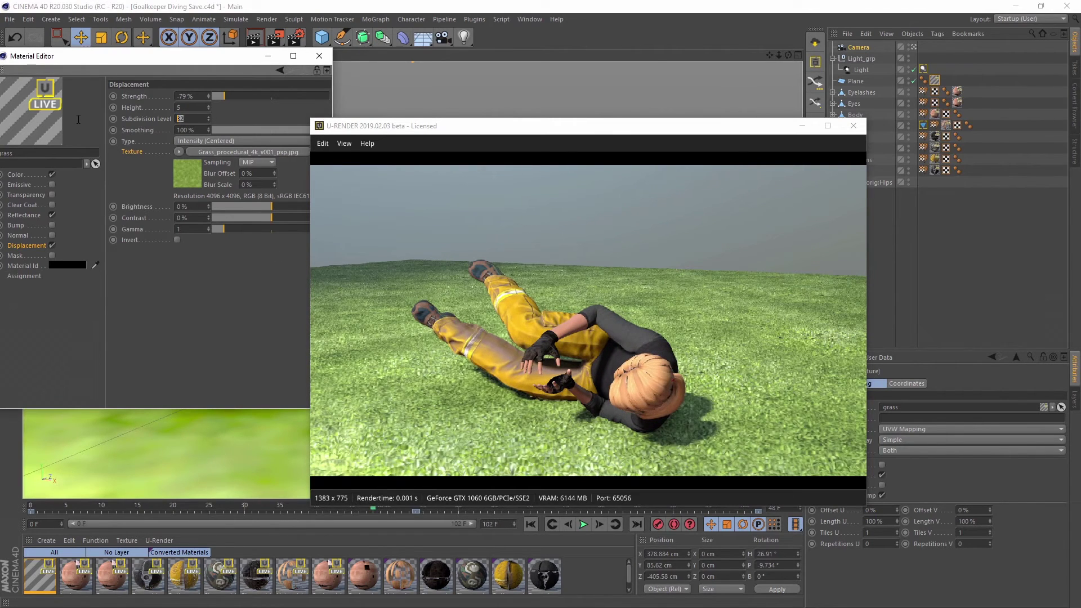
pyautogui.write('64')
pyautogui.press('Return')
pyautogui.moveTo(70, 507); pyautogui.dragTo(115, 514)
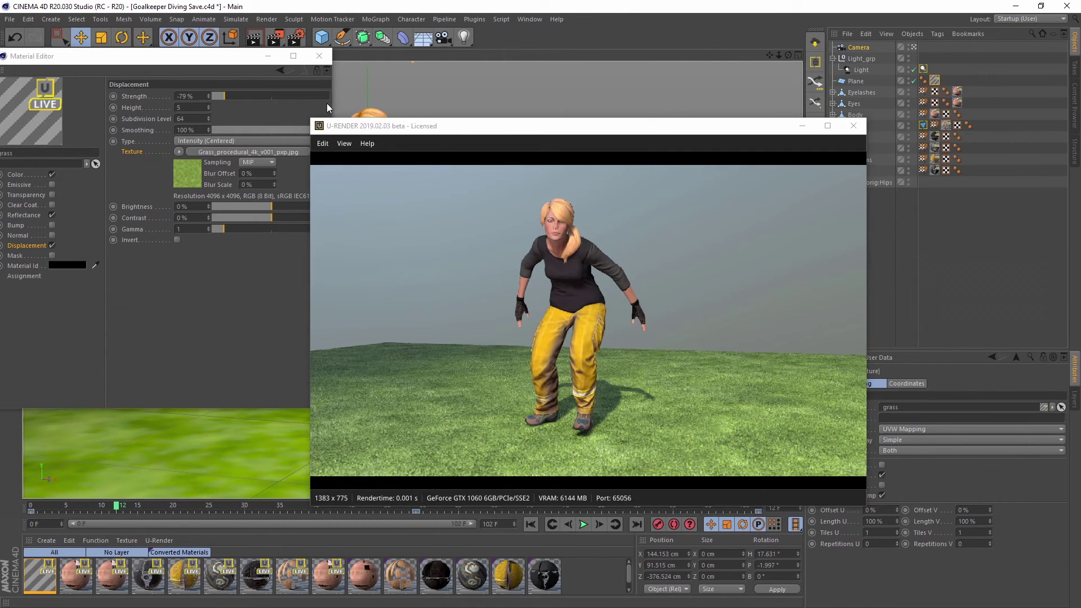
pyautogui.click(319, 56)
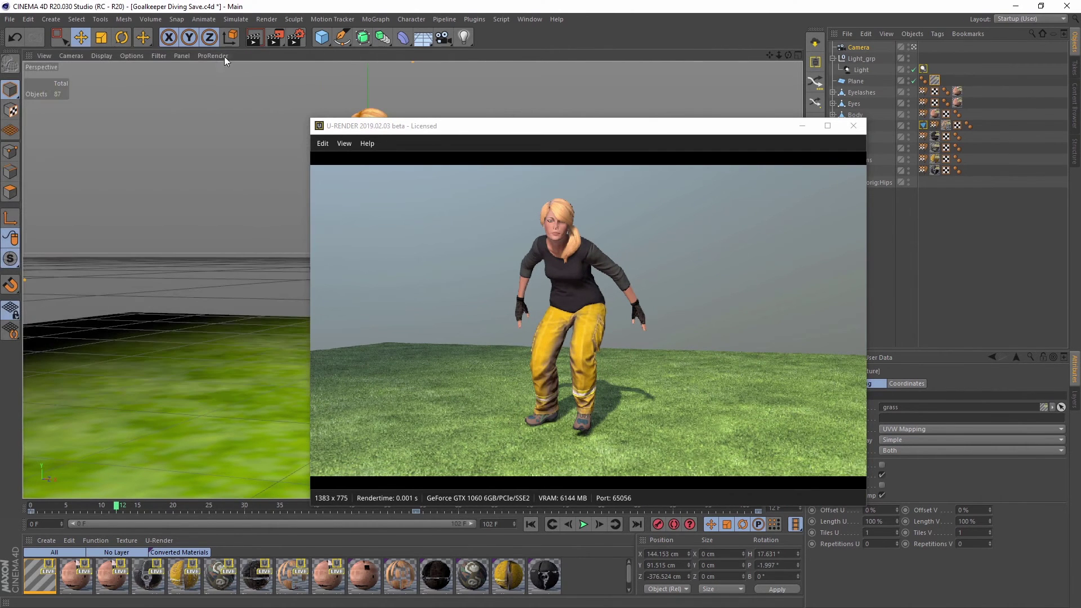
# Step: Arrange the viewport into three views and reposition the live render window
pyautogui.click(179, 55)
pyautogui.moveTo(275, 77)
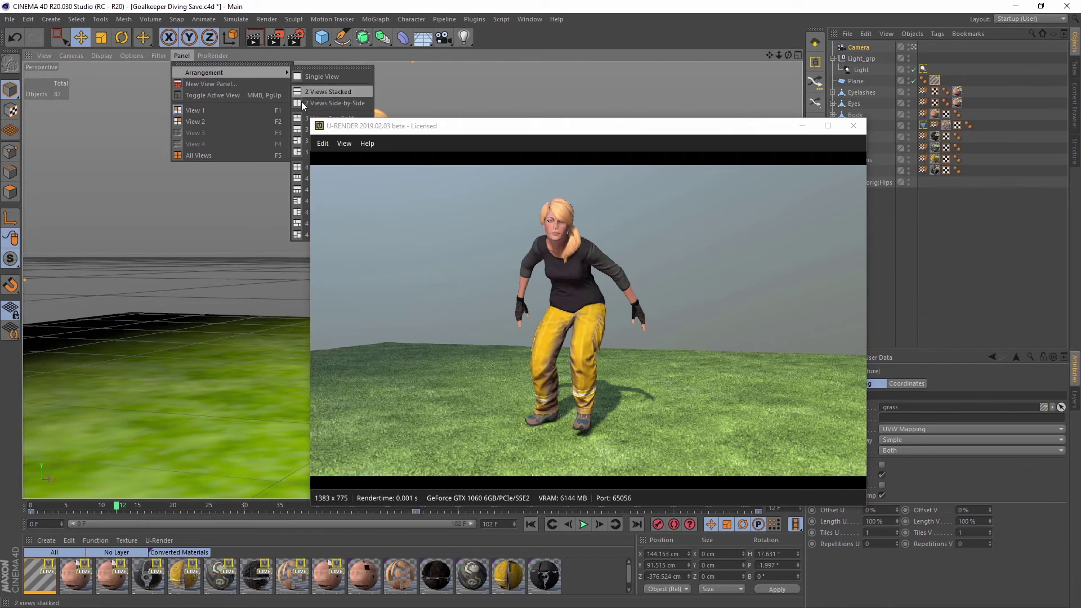
pyautogui.click(305, 141)
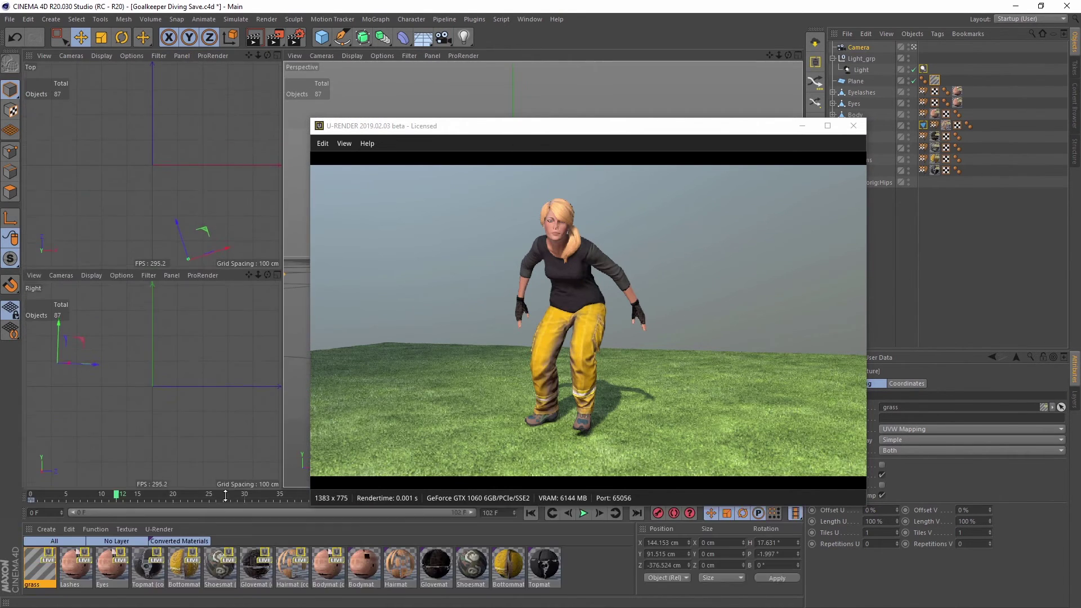
pyautogui.moveTo(473, 125); pyautogui.dragTo(280, 118)
pyautogui.keyDown('alt'); pyautogui.moveTo(747, 341); pyautogui.dragTo(724, 349); pyautogui.keyUp('alt')
pyautogui.moveTo(39, 504); pyautogui.dragTo(119, 514)
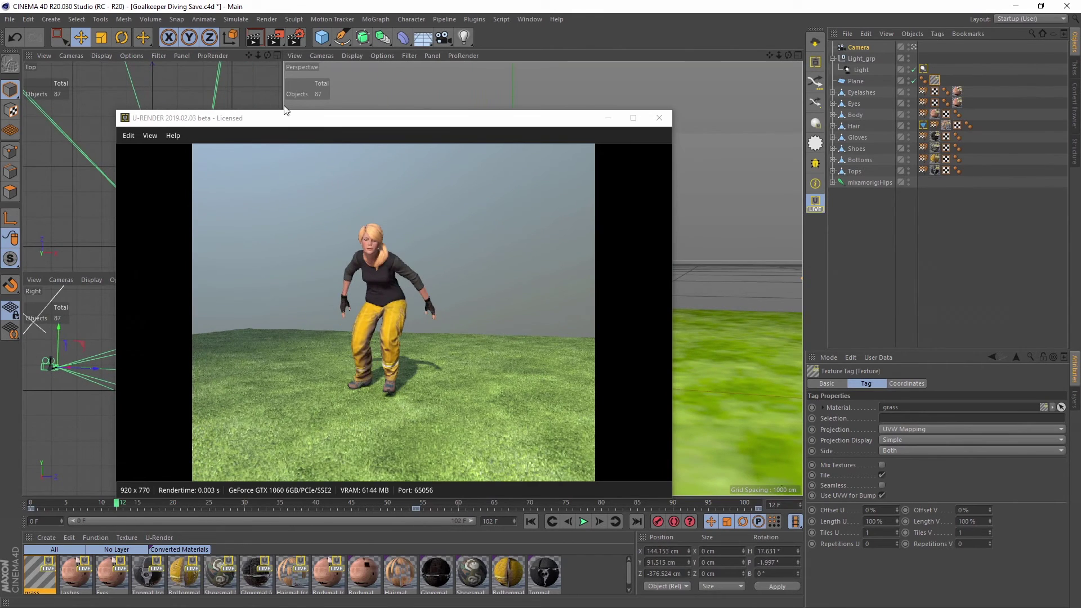
# Step: Place the render settings beside the live render and adjust the U-RENDER tonemapping
pyautogui.click(299, 38)
pyautogui.moveTo(424, 31); pyautogui.dragTo(806, 167)
pyautogui.moveTo(571, 118); pyautogui.dragTo(539, 109)
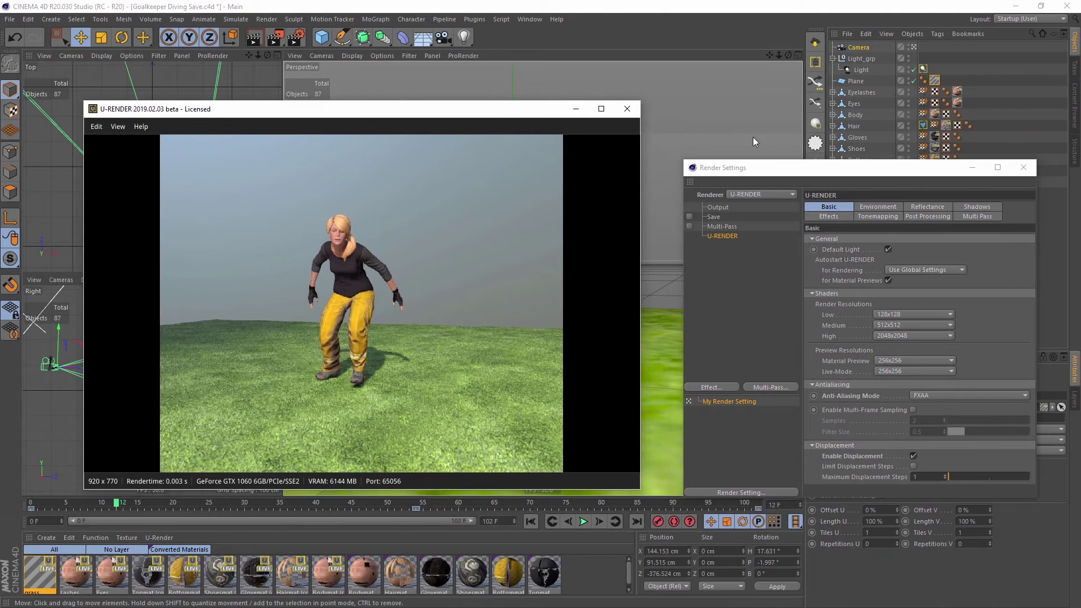
pyautogui.moveTo(817, 174); pyautogui.dragTo(782, 165)
pyautogui.click(855, 207)
pyautogui.click(861, 240)
pyautogui.click(870, 264)
# Step: Enable chromatic aberration with Strength 3, a vignette with 40% Softness, and bloom in the U-RENDER render settings
pyautogui.click(892, 207)
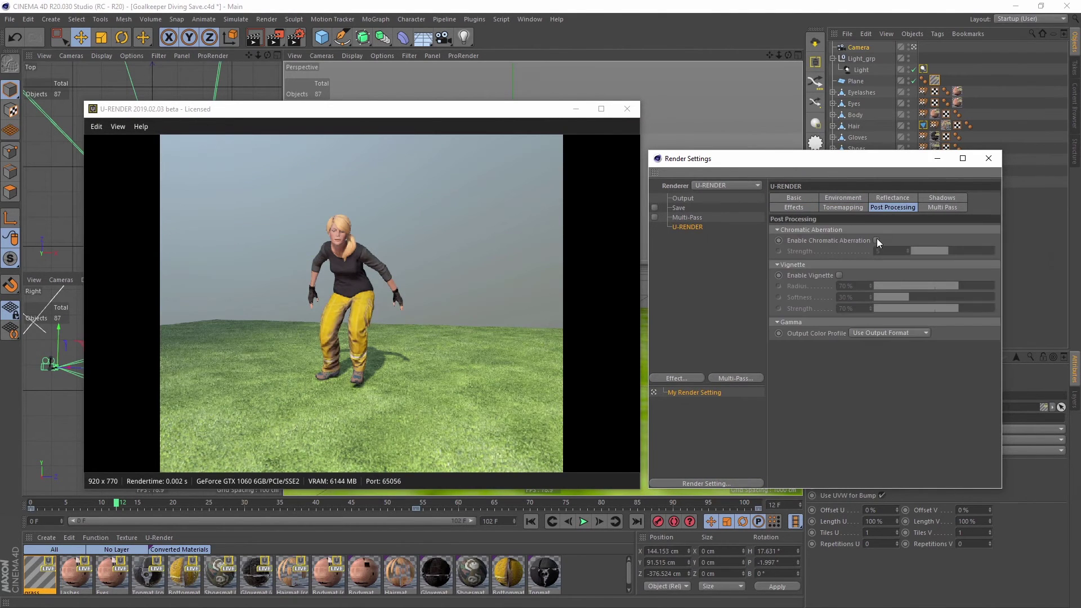
pyautogui.click(839, 274)
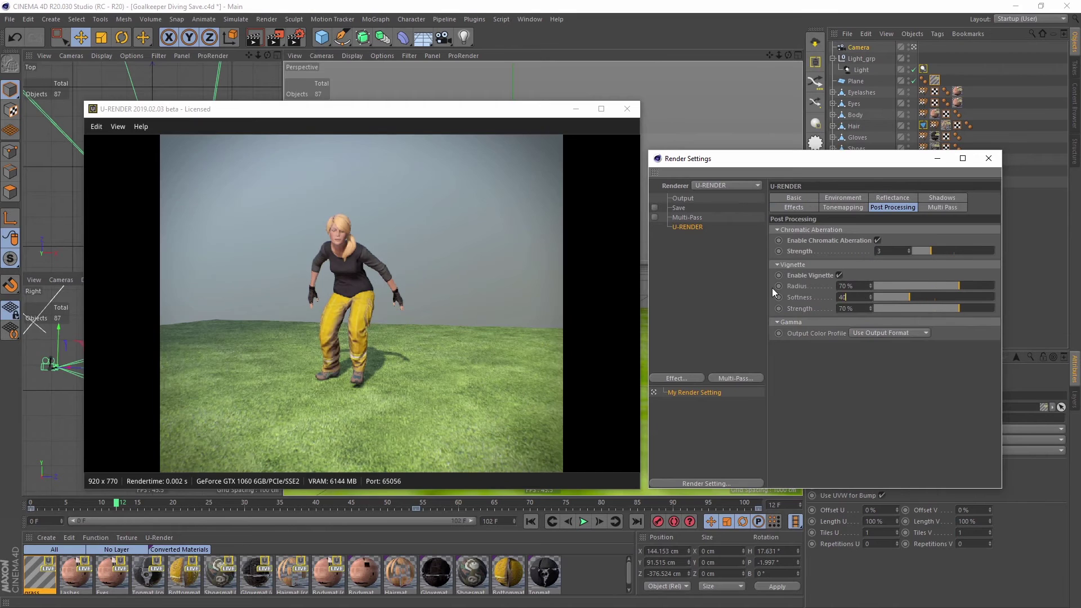
pyautogui.click(795, 207)
pyautogui.click(842, 446)
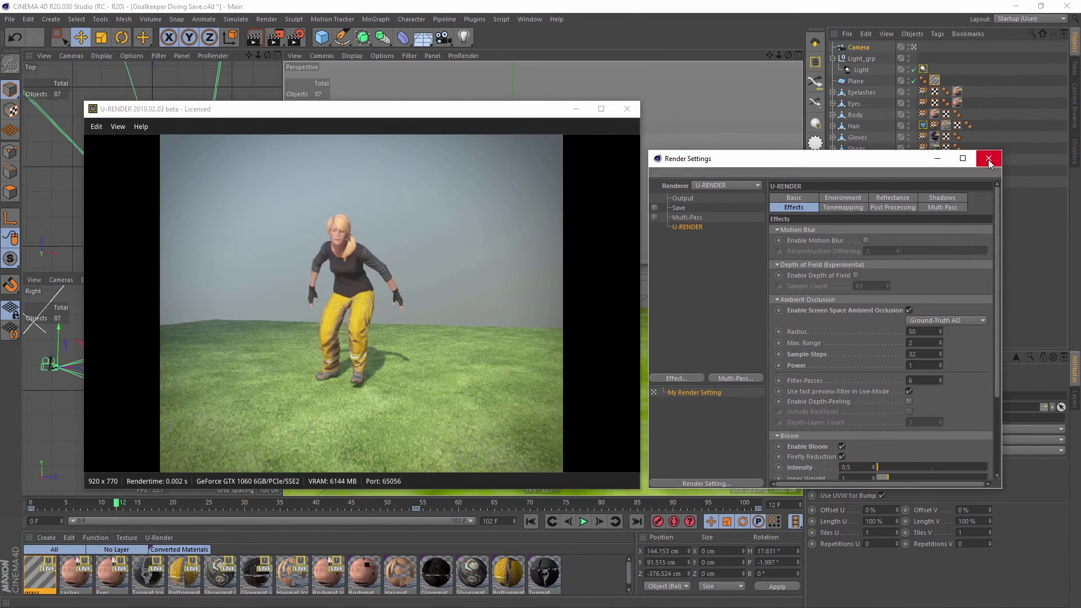
pyautogui.click(989, 162)
# Step: Restore the single perspective view, enlarge the live render window and return the animation to frame 1
pyautogui.middleClick(707, 187)
pyautogui.moveTo(641, 492); pyautogui.dragTo(787, 545)
pyautogui.keyDown('alt'); pyautogui.moveTo(43, 359); pyautogui.dragTo(25, 344, button='middle'); pyautogui.keyUp('alt')
pyautogui.moveTo(389, 106); pyautogui.dragTo(389, 35)
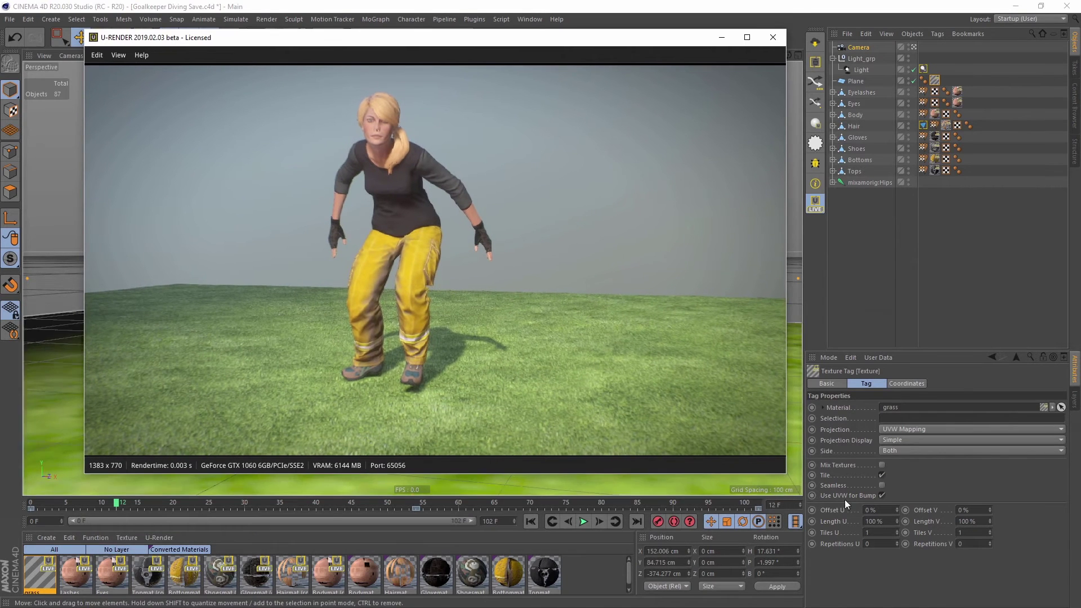
pyautogui.moveTo(784, 473); pyautogui.dragTo(835, 501)
pyautogui.moveTo(116, 503); pyautogui.dragTo(39, 511)
pyautogui.moveTo(666, 40); pyautogui.dragTo(601, 45)
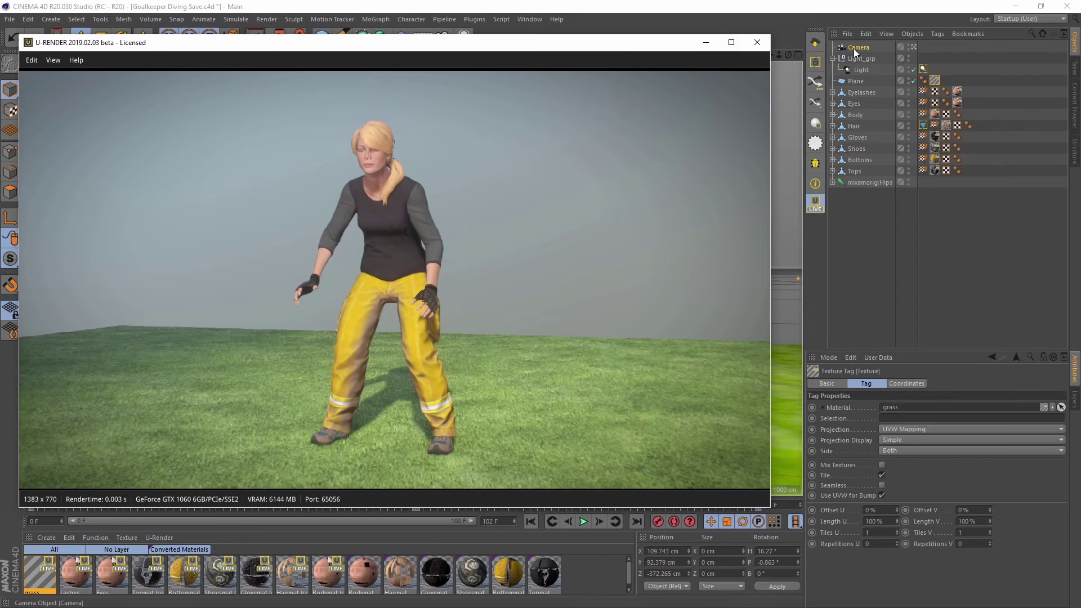
# Step: Add a U-RENDER Camera Tag to the Camera, with Near Clipping enabled and F-Stop set to 8.4
pyautogui.rightClick(965, 107)
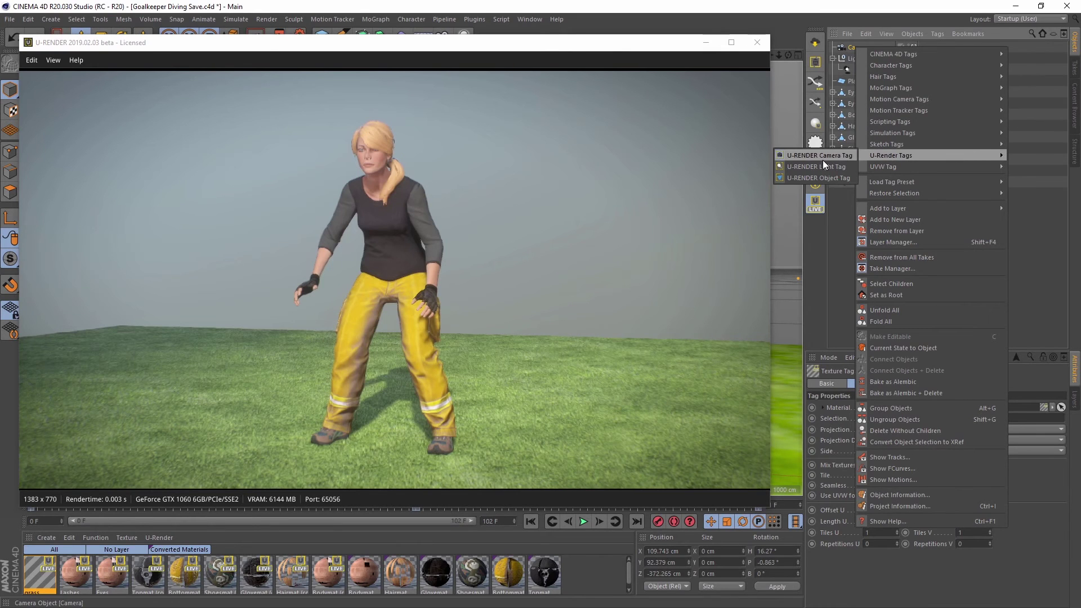
pyautogui.click(822, 160)
pyautogui.click(892, 417)
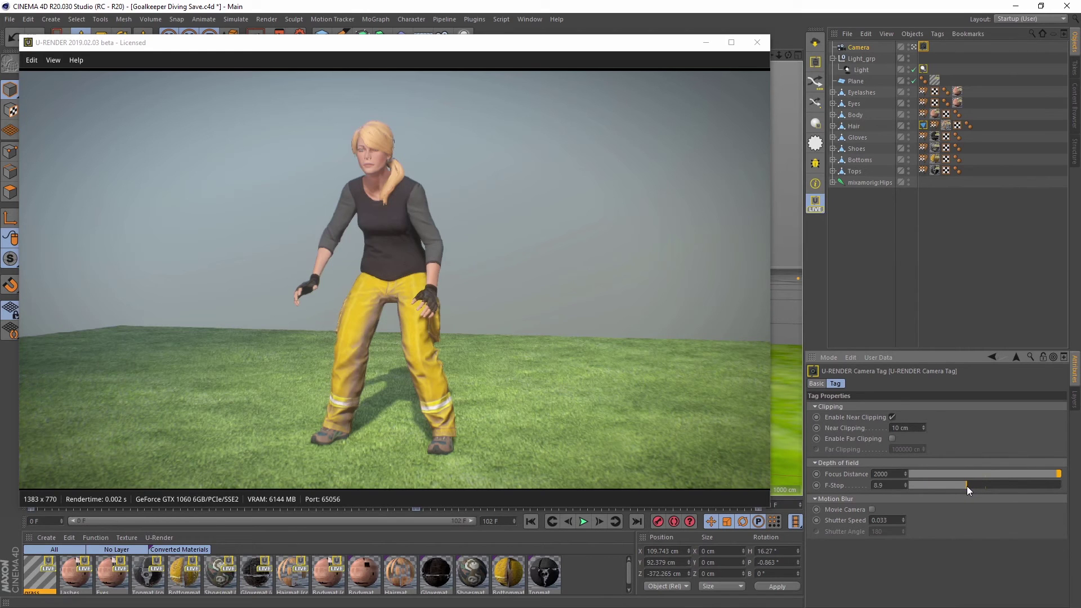
# Step: Enable Depth of Field in the effects section of the U-RENDER render settings
pyautogui.moveTo(318, 48); pyautogui.dragTo(319, 62)
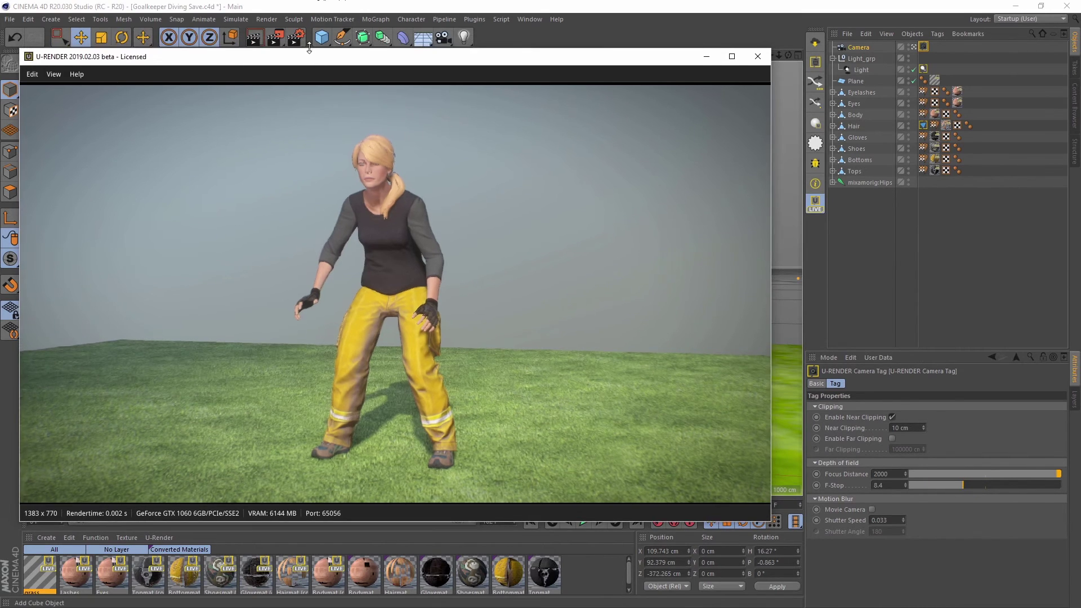
pyautogui.click(295, 37)
pyautogui.moveTo(383, 52); pyautogui.dragTo(384, 231)
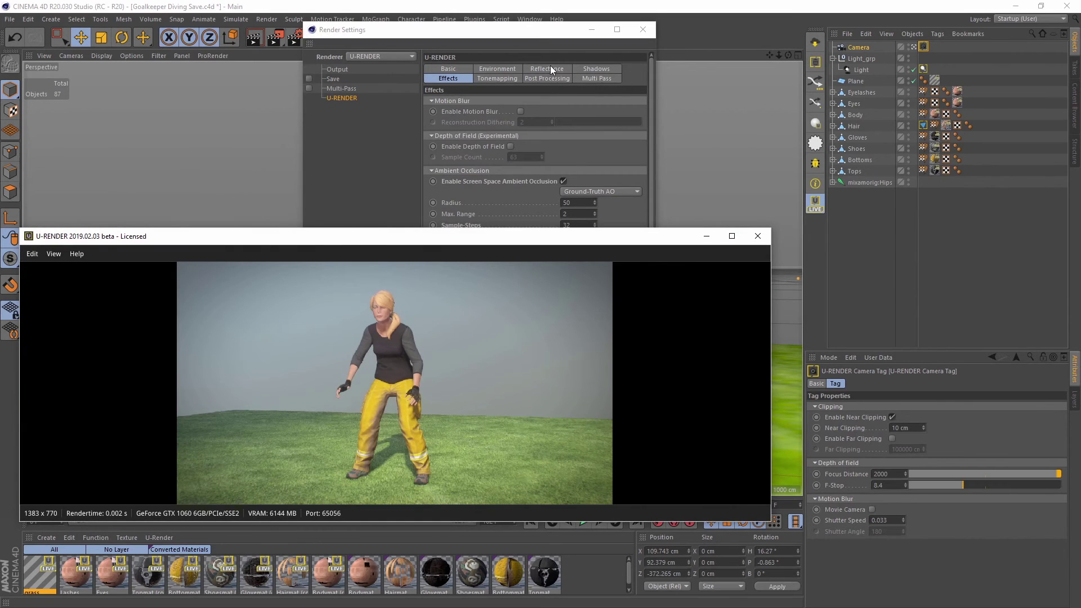
pyautogui.moveTo(392, 229); pyautogui.dragTo(394, 37)
# Step: Pick the character's head as the Camera's focus point, setting Focus Distance to 344.127 cm at frame 1
pyautogui.click(872, 48)
pyautogui.click(977, 383)
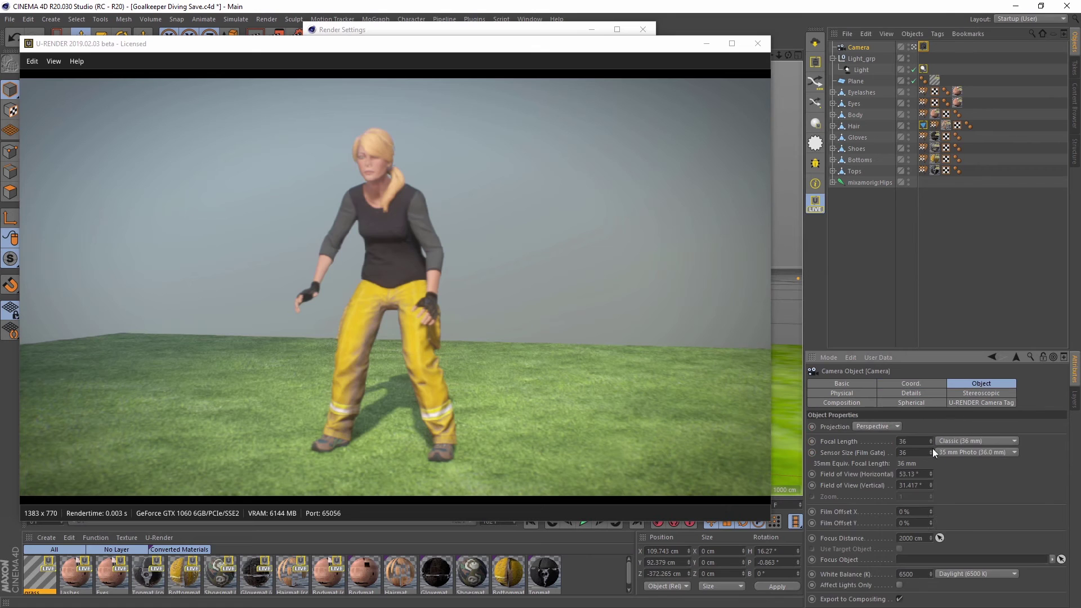
pyautogui.moveTo(771, 523); pyautogui.dragTo(494, 435)
pyautogui.click(591, 29)
pyautogui.moveTo(384, 47); pyautogui.dragTo(254, 74)
pyautogui.click(380, 146)
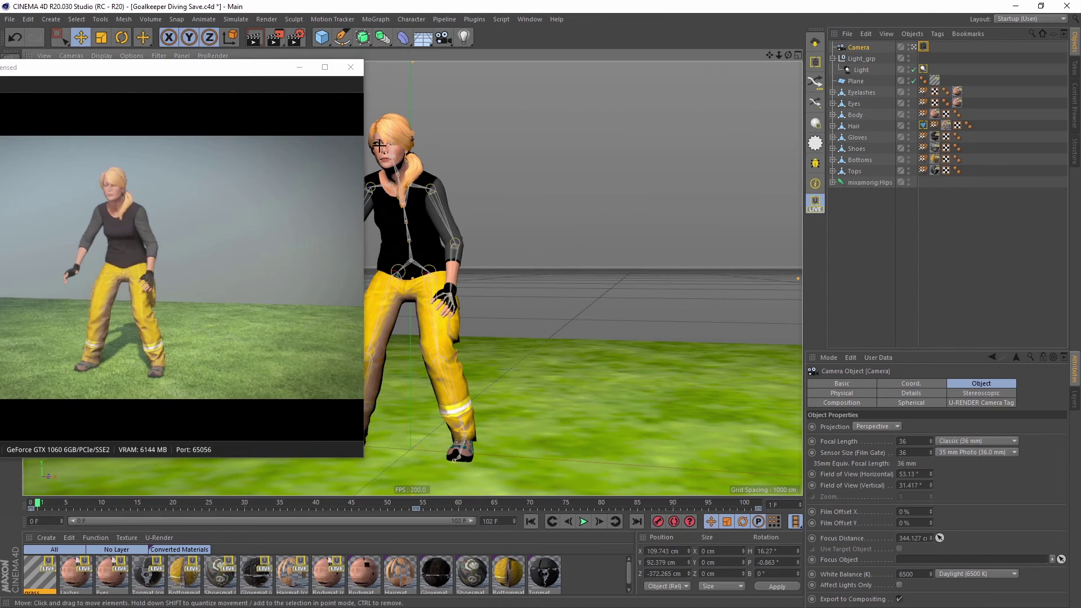
# Step: Animate the Camera's Focus Distance by picking the character, giving 207.566 cm at frame 54 and 201.507 cm at frame 102
pyautogui.moveTo(42, 504); pyautogui.dragTo(419, 504)
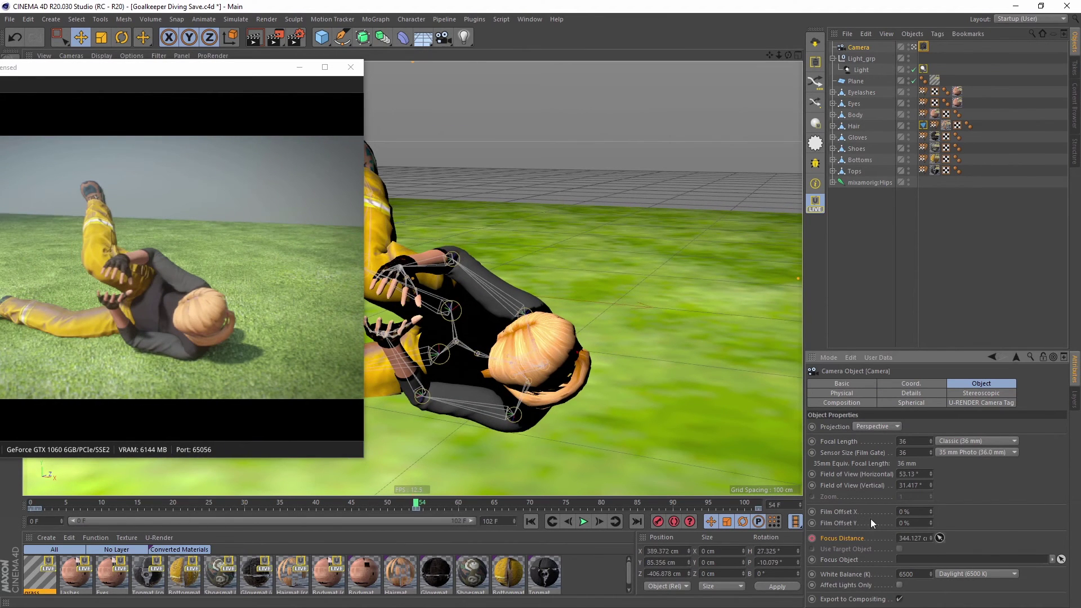
pyautogui.click(395, 330)
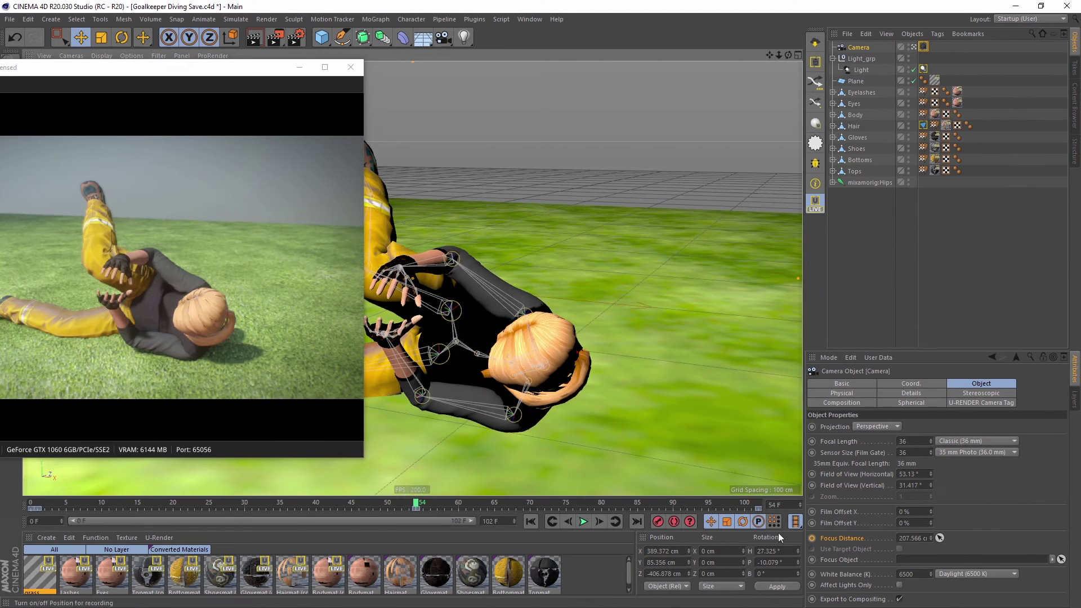
pyautogui.keyDown('ctrl'); pyautogui.click(811, 537); pyautogui.keyUp('ctrl')
pyautogui.moveTo(416, 503); pyautogui.dragTo(760, 505)
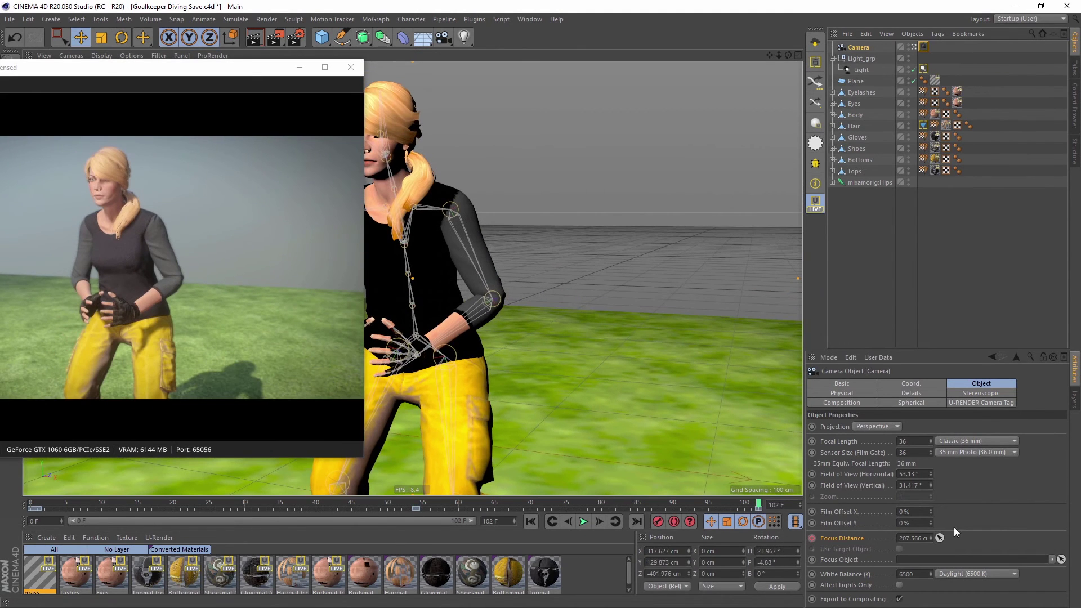
pyautogui.click(373, 137)
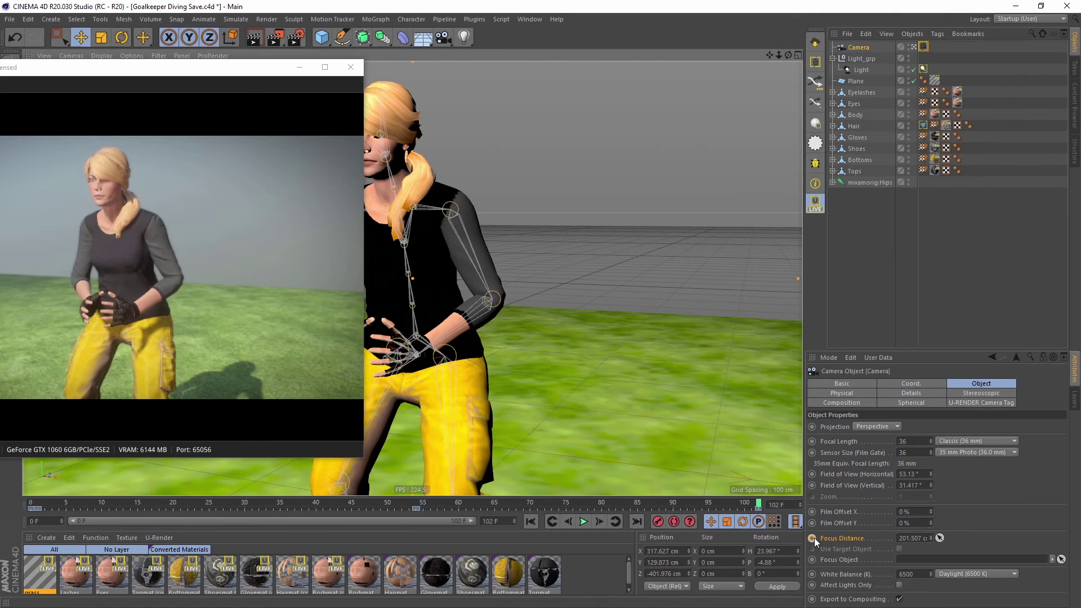
# Step: Enlarge the live render window and review the focus animation, ending at frame 0
pyautogui.moveTo(193, 68); pyautogui.dragTo(321, 41)
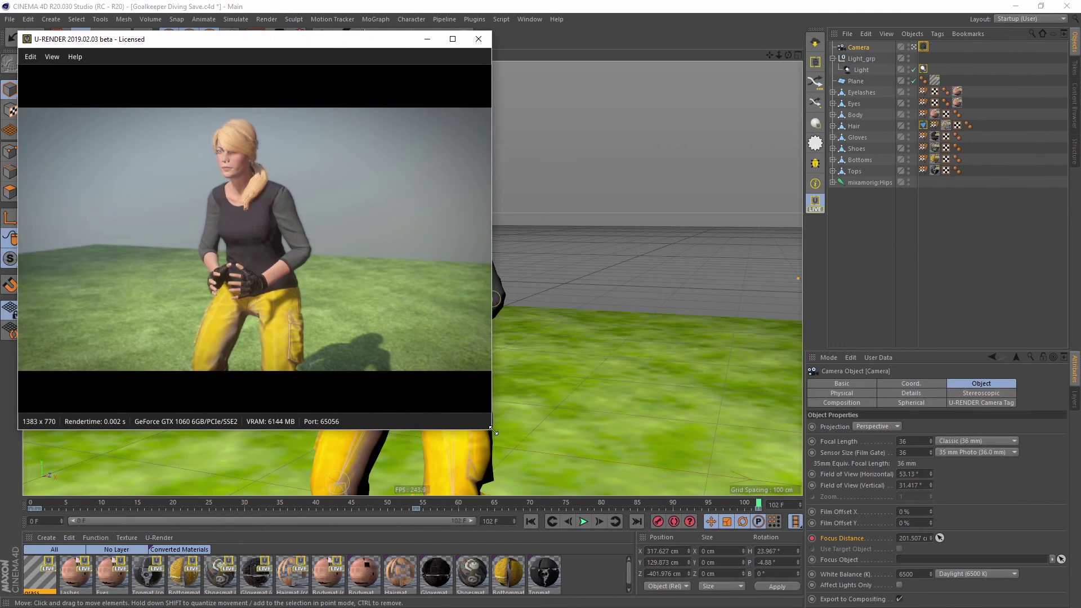
pyautogui.moveTo(493, 431); pyautogui.dragTo(805, 521)
pyautogui.moveTo(493, 43); pyautogui.dragTo(488, 22)
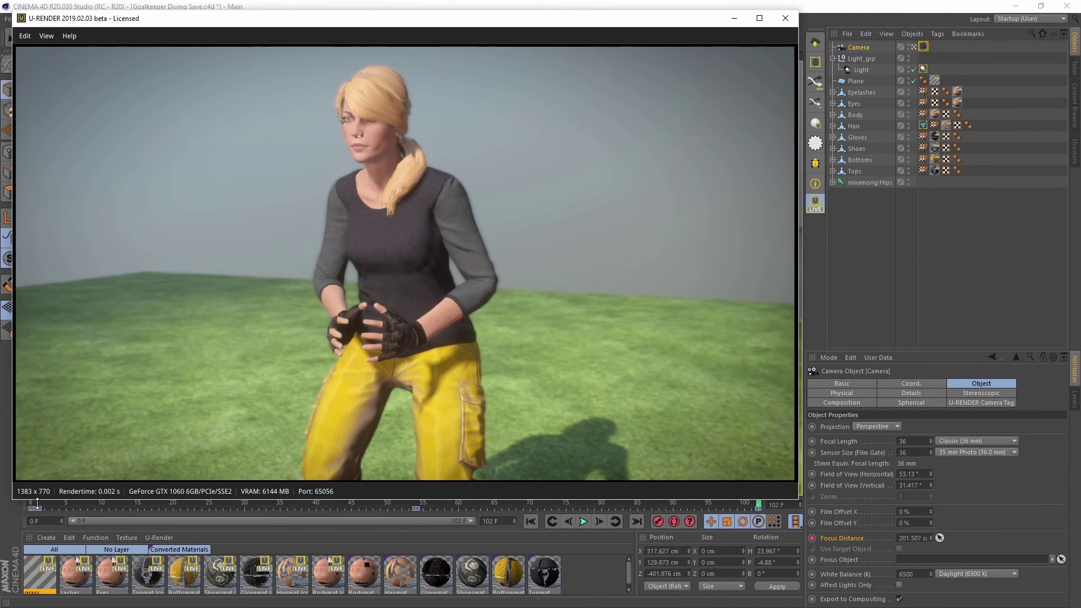
pyautogui.moveTo(62, 504); pyautogui.dragTo(373, 503)
pyautogui.moveTo(271, 512); pyautogui.dragTo(109, 507)
pyautogui.moveTo(46, 517); pyautogui.dragTo(30, 516)
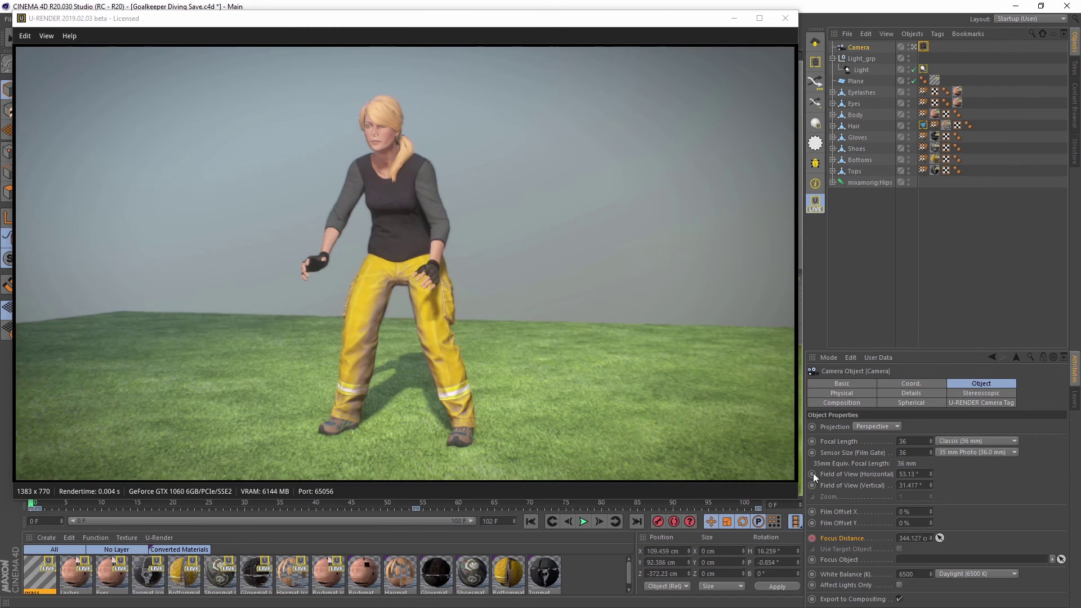
# Step: Shrink the live render window and enable Multi-Frame Sampling with 4 samples in the basic U-RENDER render settings
pyautogui.moveTo(796, 503); pyautogui.dragTo(574, 346)
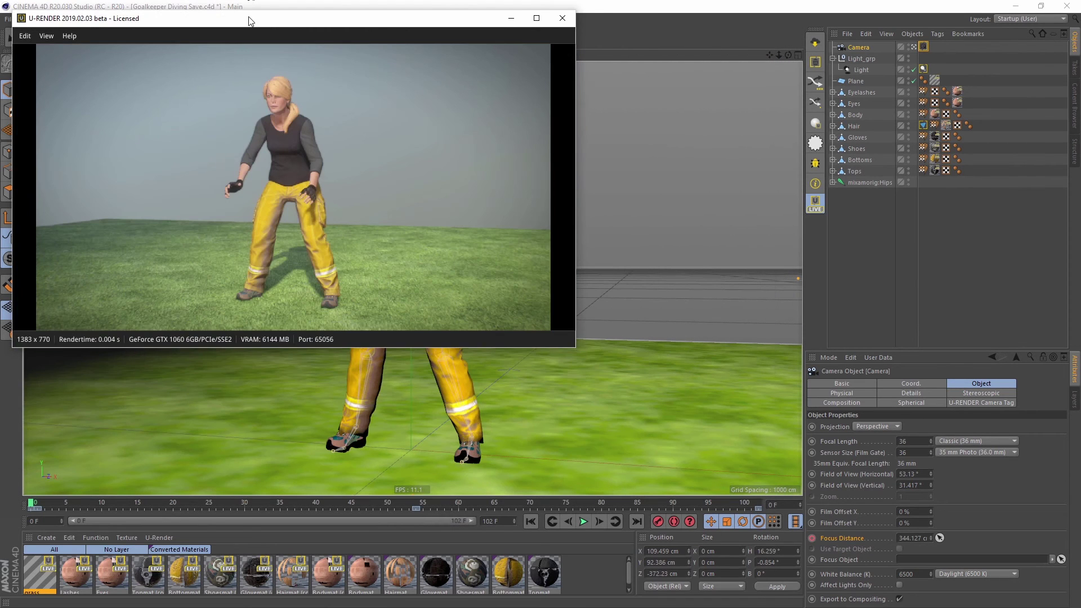
pyautogui.moveTo(248, 17); pyautogui.dragTo(365, 91)
pyautogui.click(296, 37)
pyautogui.moveTo(367, 35); pyautogui.dragTo(796, 172)
pyautogui.click(831, 209)
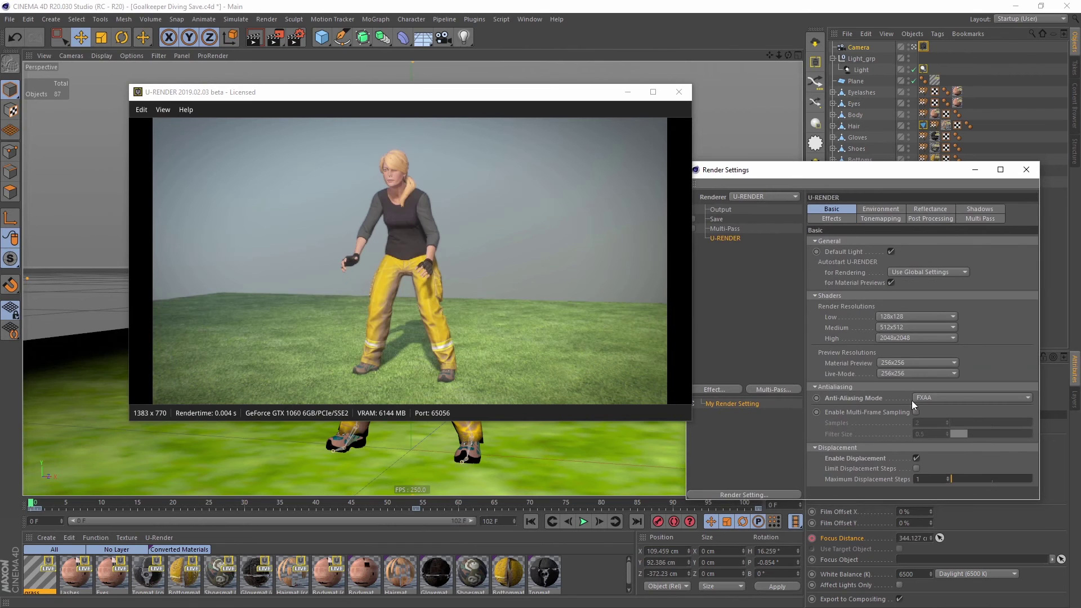
pyautogui.click(917, 412)
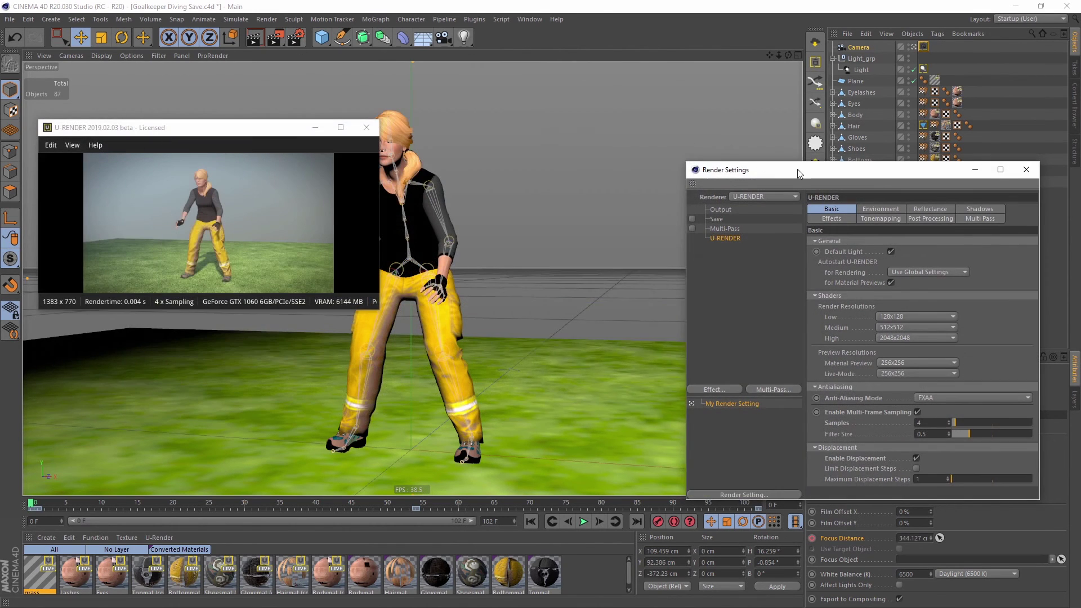
# Step: Set the render output size to 1920 x 1080 pixels and lock its ratio
pyautogui.moveTo(797, 169); pyautogui.dragTo(600, 128)
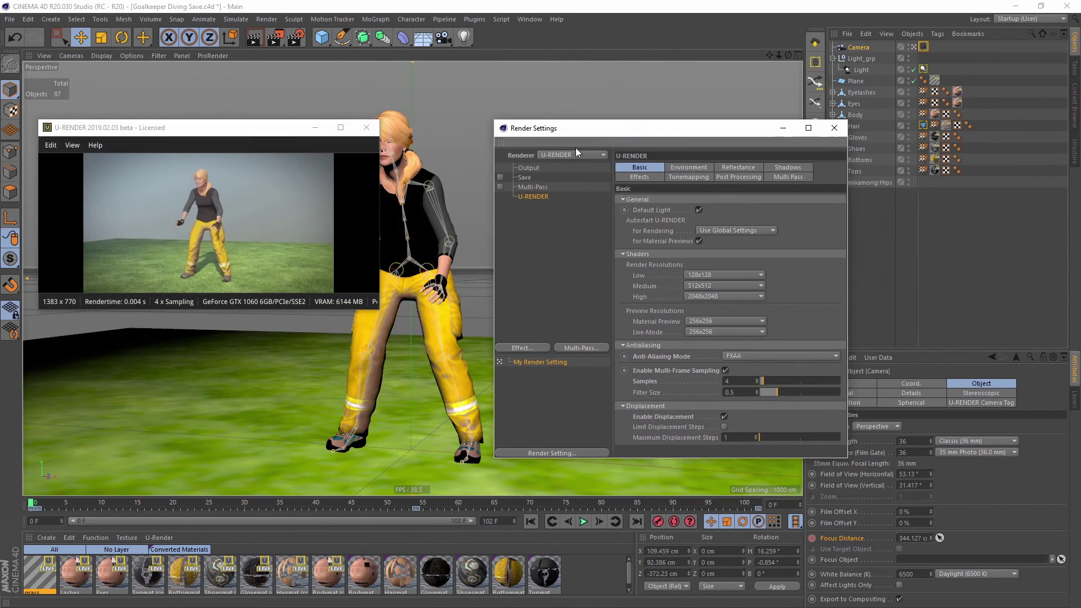
pyautogui.click(529, 168)
pyautogui.write('1920')
pyautogui.press('Return')
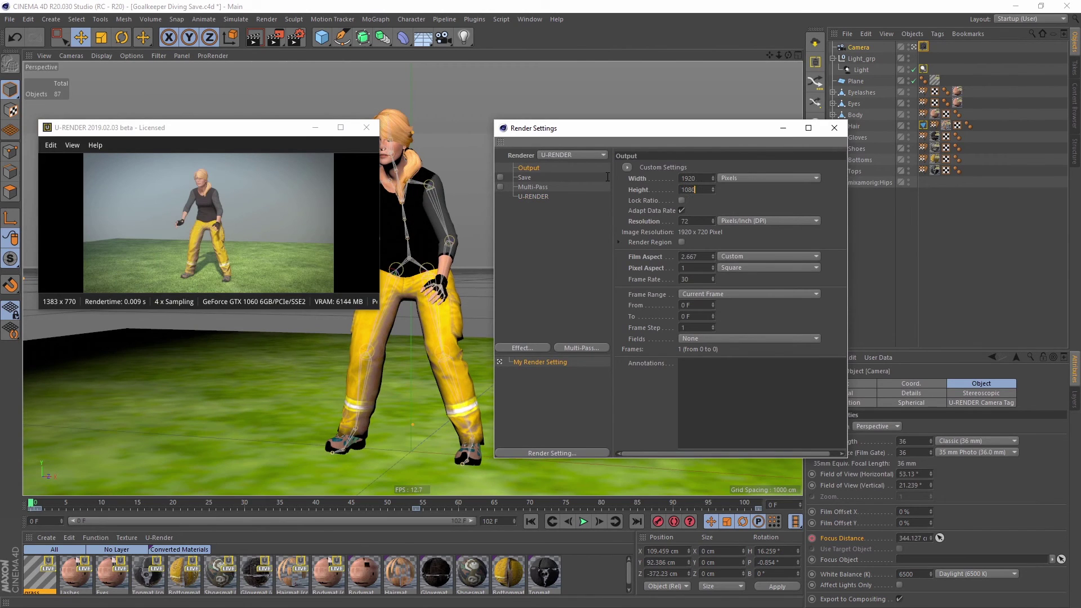
pyautogui.write('1080')
pyautogui.press('Return')
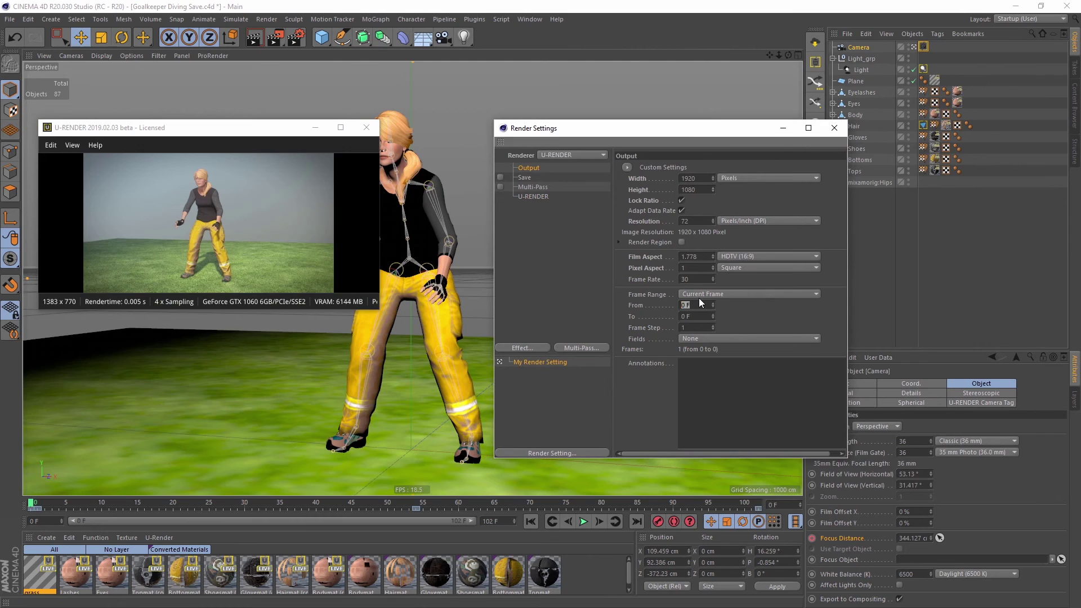
# Step: Set the output's manual frame range to run from frame 0 to frame 102
pyautogui.write('102')
pyautogui.press('Return')
pyautogui.moveTo(572, 132); pyautogui.dragTo(519, 111)
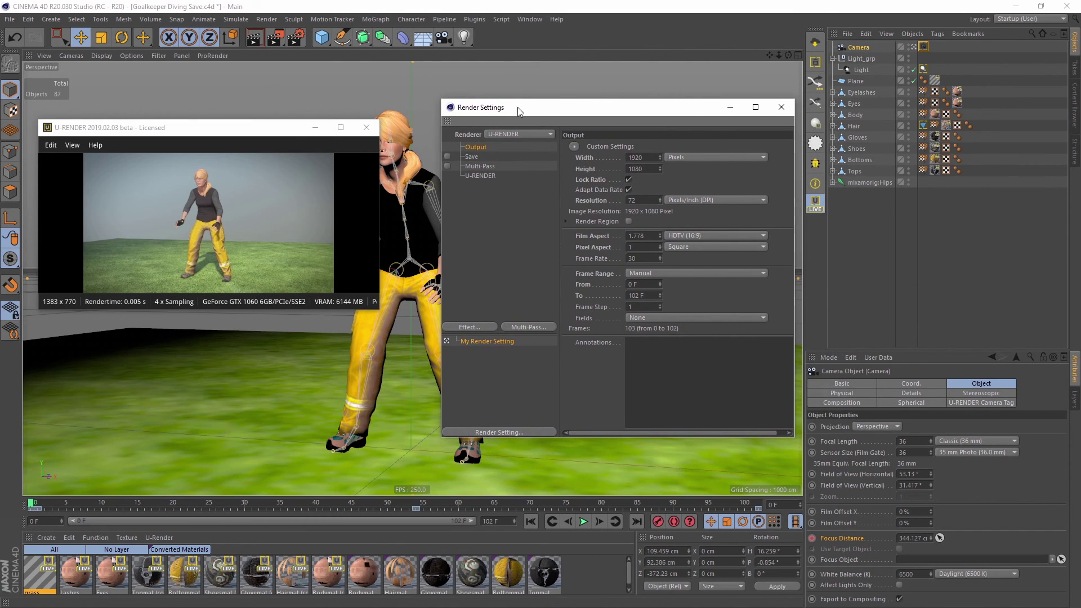
# Step: Render the animation to the Picture Viewer, continuing without a file name for saving
pyautogui.hotkey('shift', 'r')
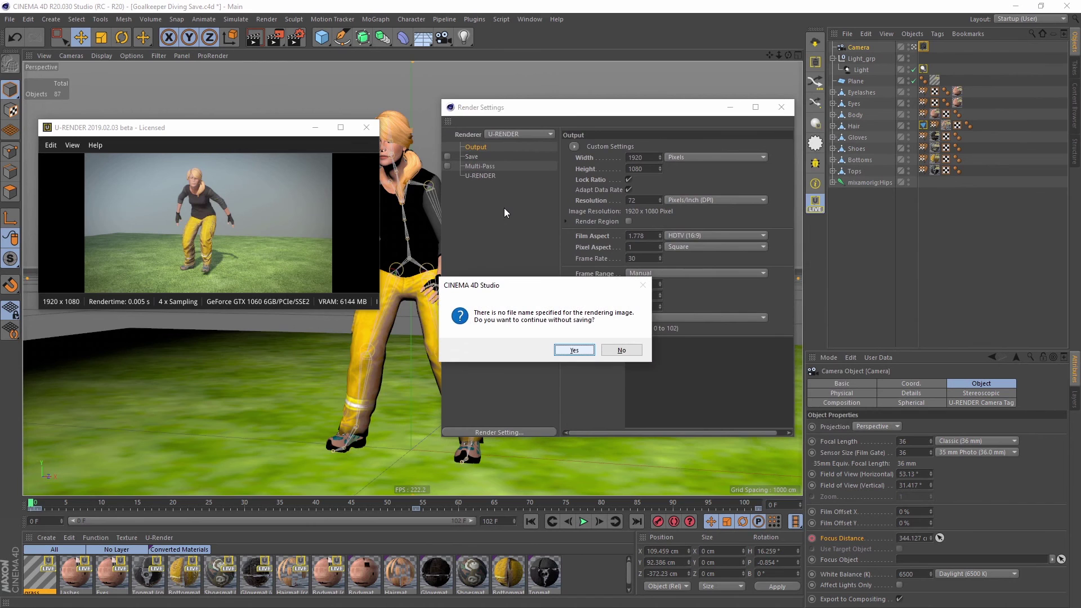
pyautogui.click(574, 349)
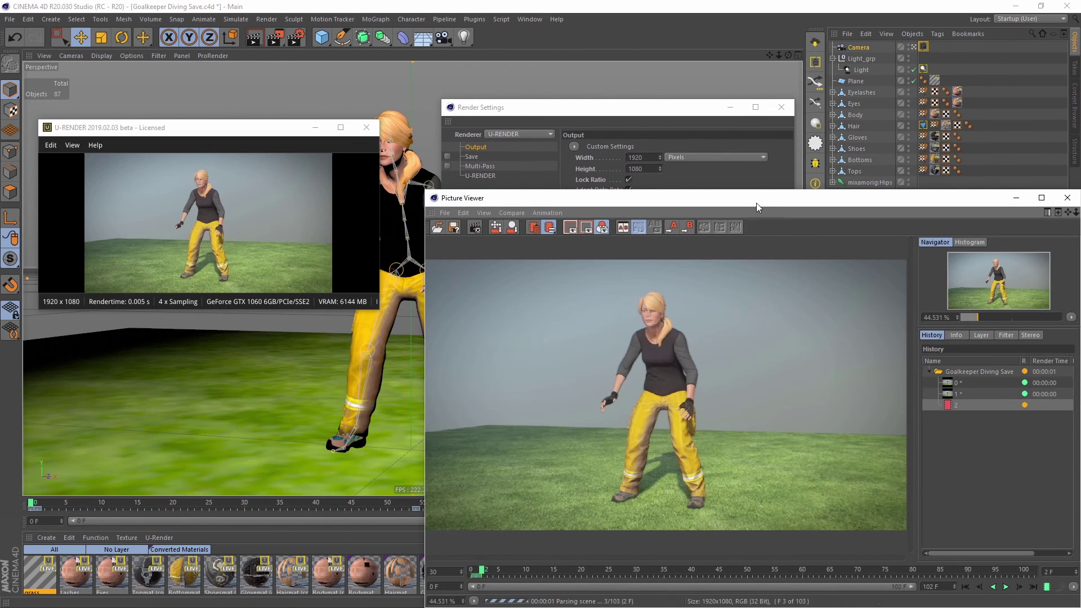
pyautogui.moveTo(755, 202); pyautogui.dragTo(702, 178)
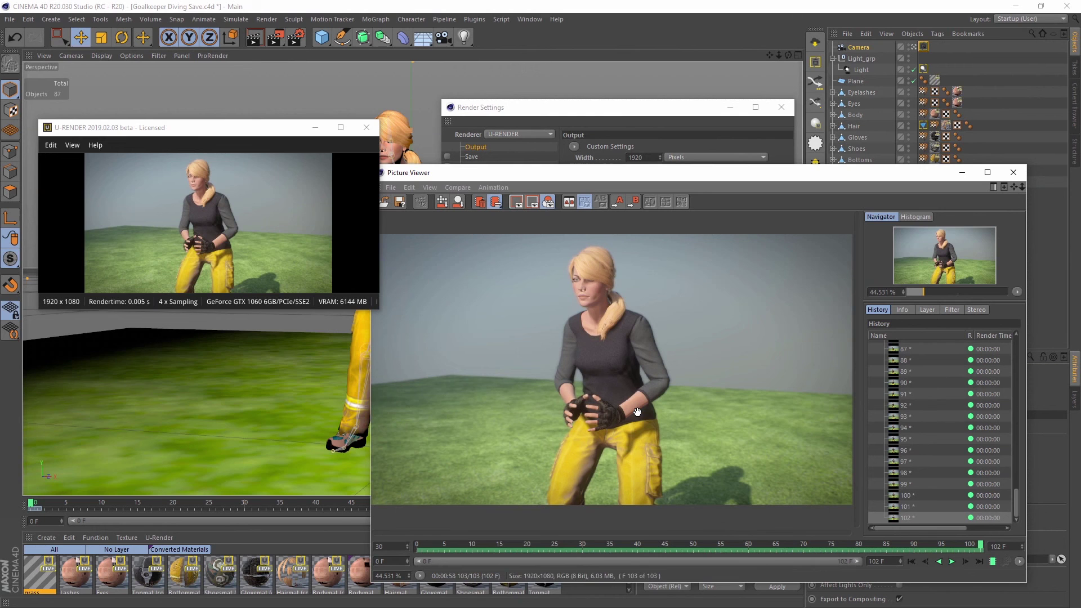
# Step: Play back the rendered animation and collapse the Goalkeeper Diving Save frame list in the history to check its total render time
pyautogui.click(955, 562)
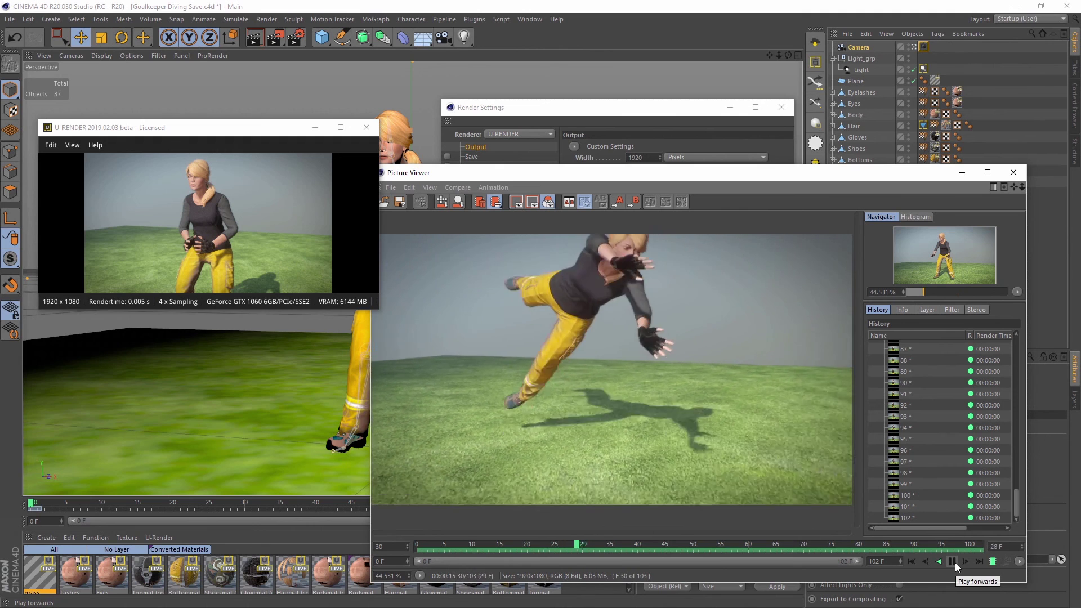
pyautogui.click(951, 562)
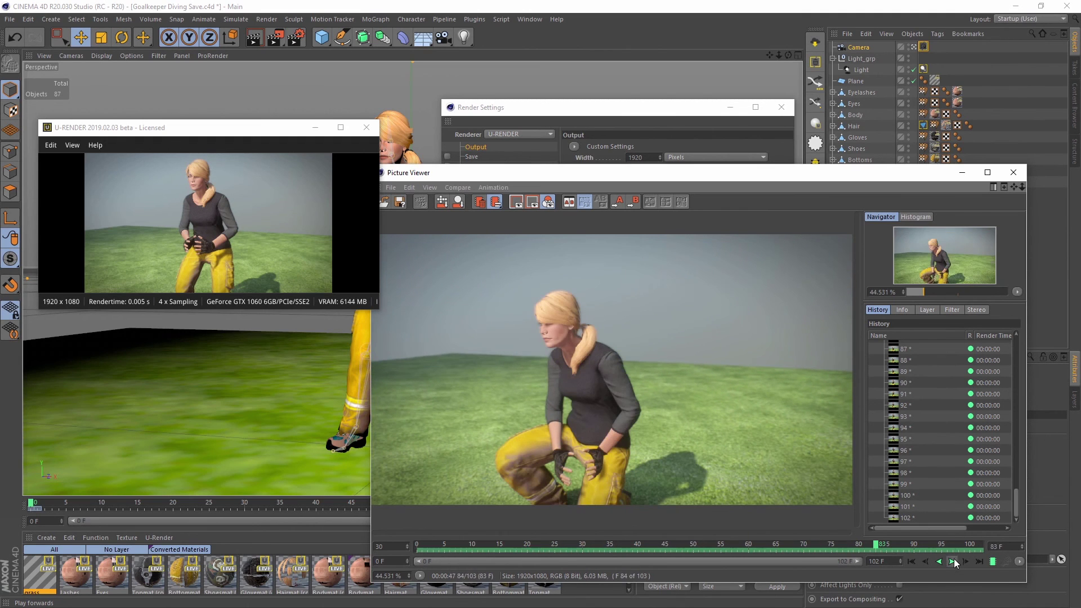
pyautogui.scroll(10, 926, 432)
pyautogui.scroll(5, 927, 432)
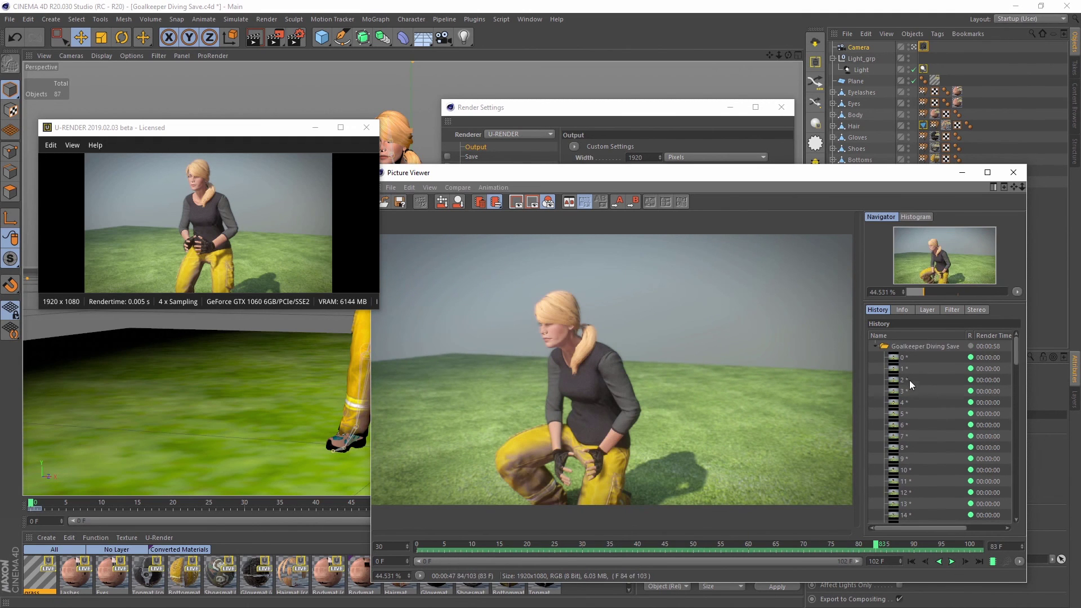
pyautogui.click(876, 346)
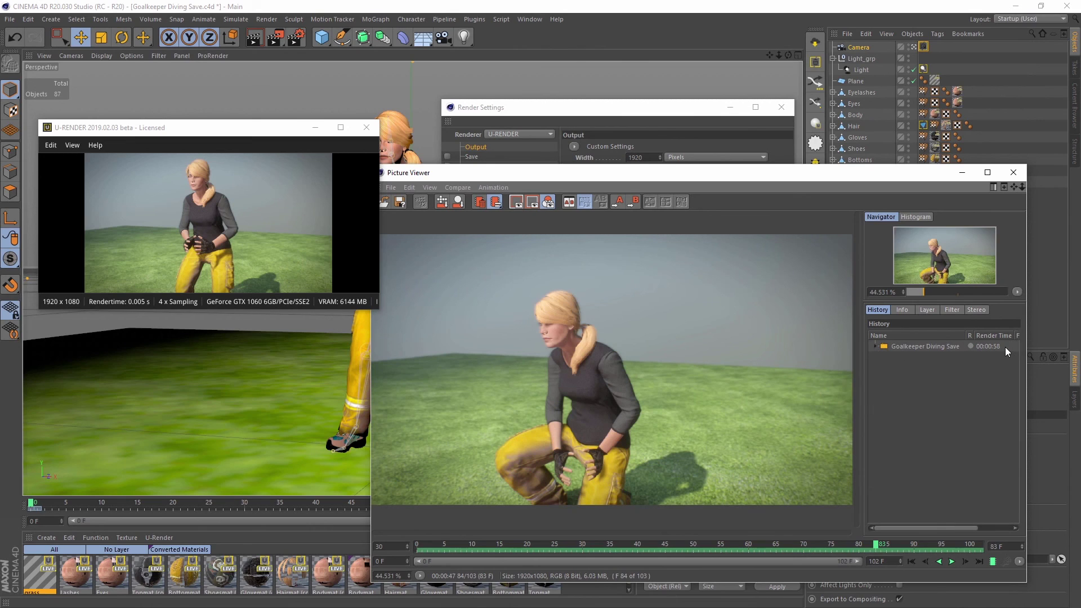